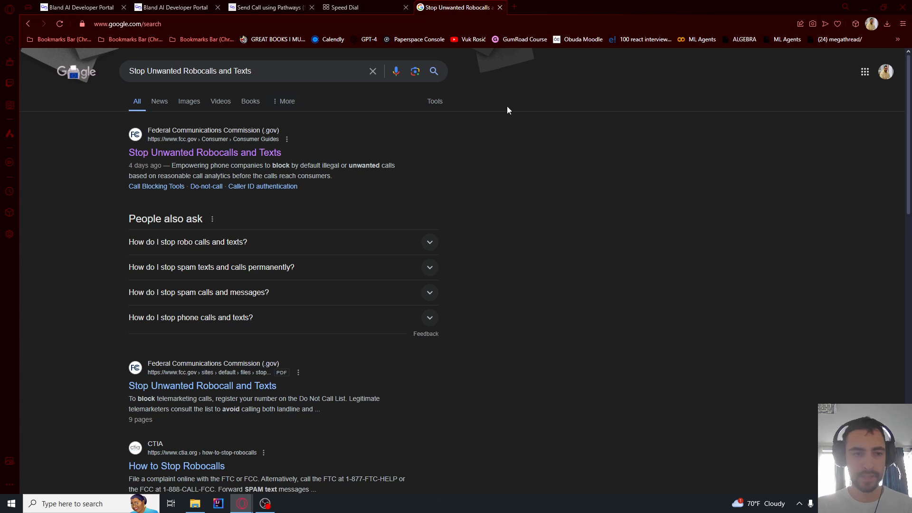
Open the FCC guide on stopping unwanted robocalls, then return to the Bland AI Developer Portal tab
left_click_drag(133, 71, 218, 71)
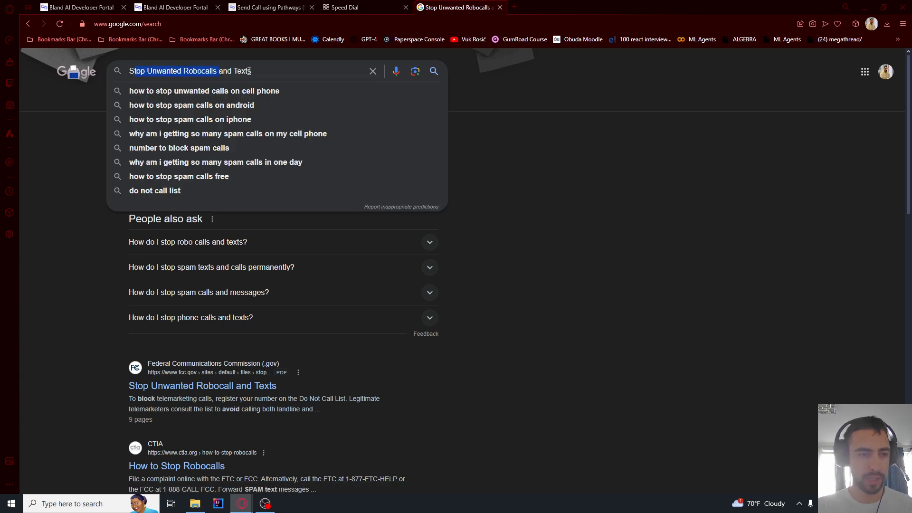
left_click(88, 135)
left_click(164, 151)
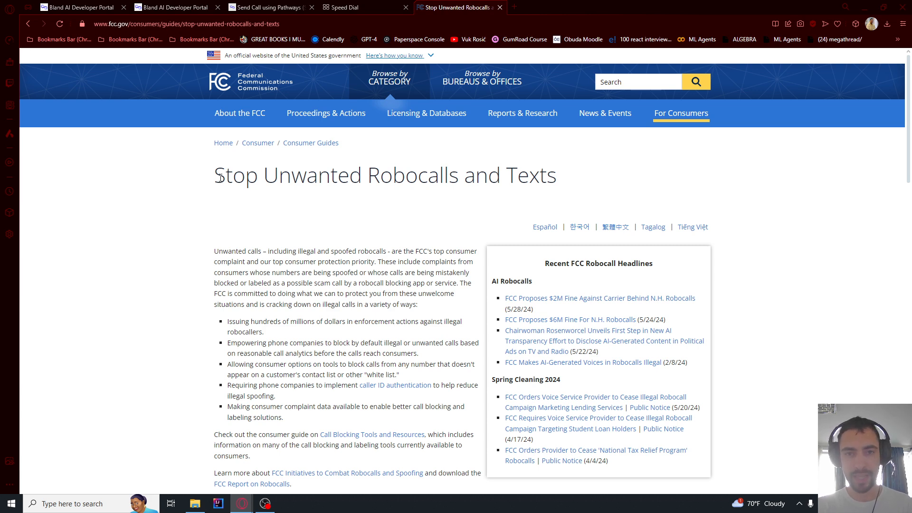
left_click(207, 5)
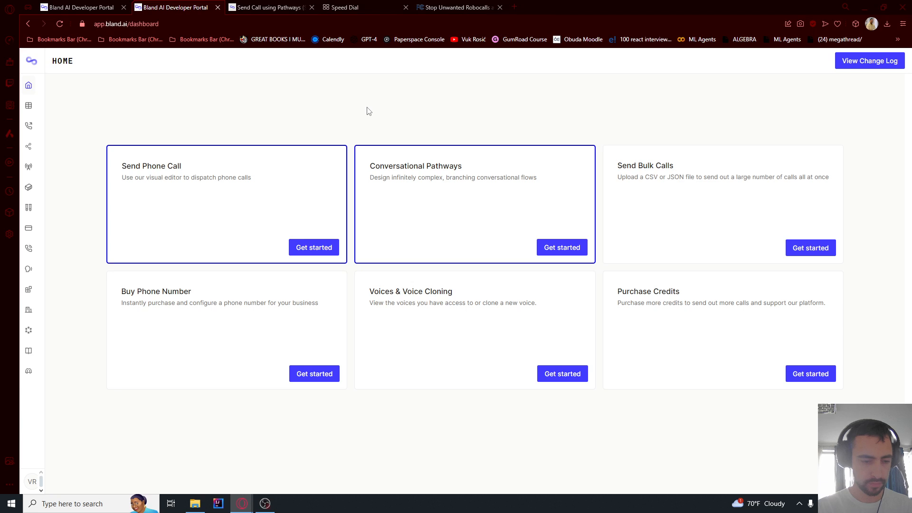
Create a conversational pathway named 'Restaurant reservation' from the Conversational Pathways page
left_click(115, 26)
left_click(41, 85)
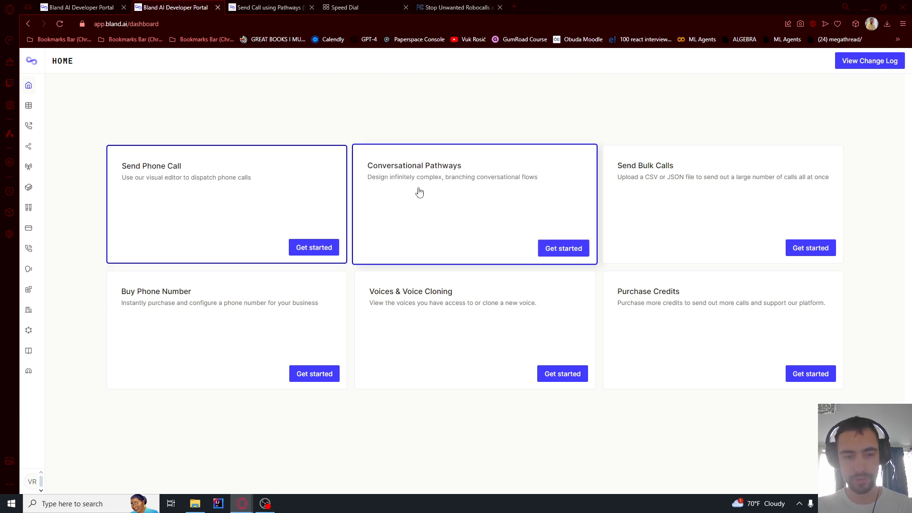
left_click(573, 244)
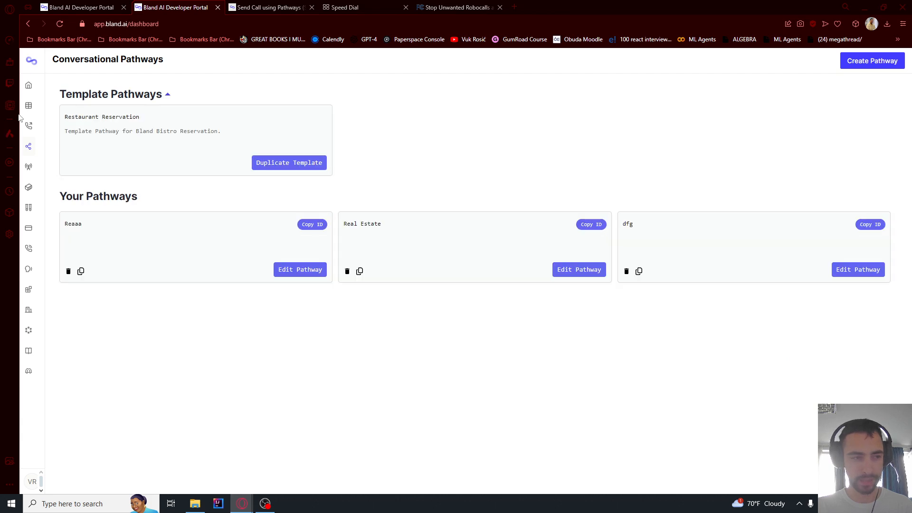
mouse_move(28, 126)
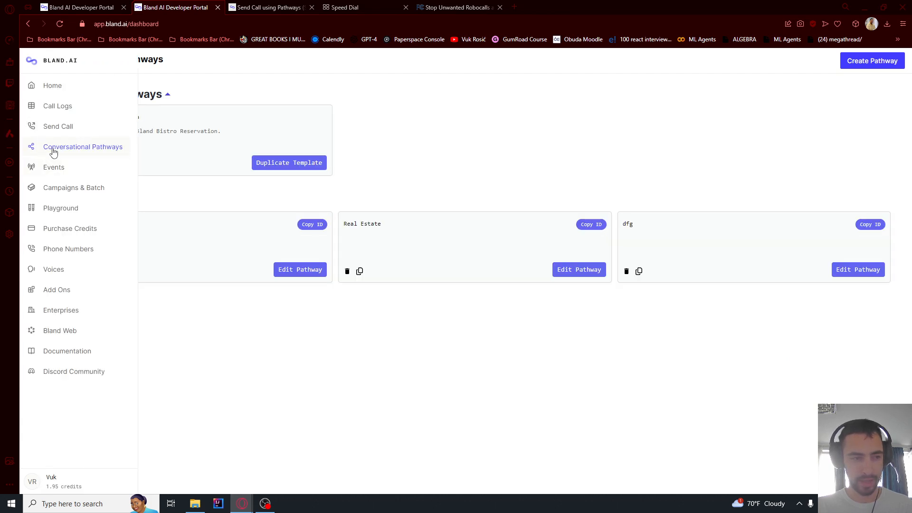
left_click(857, 63)
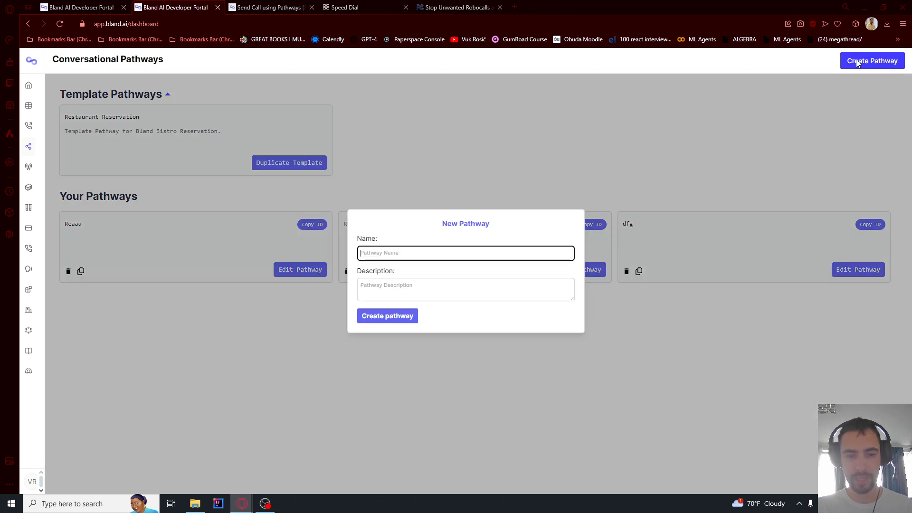
type("Restaurant reservation")
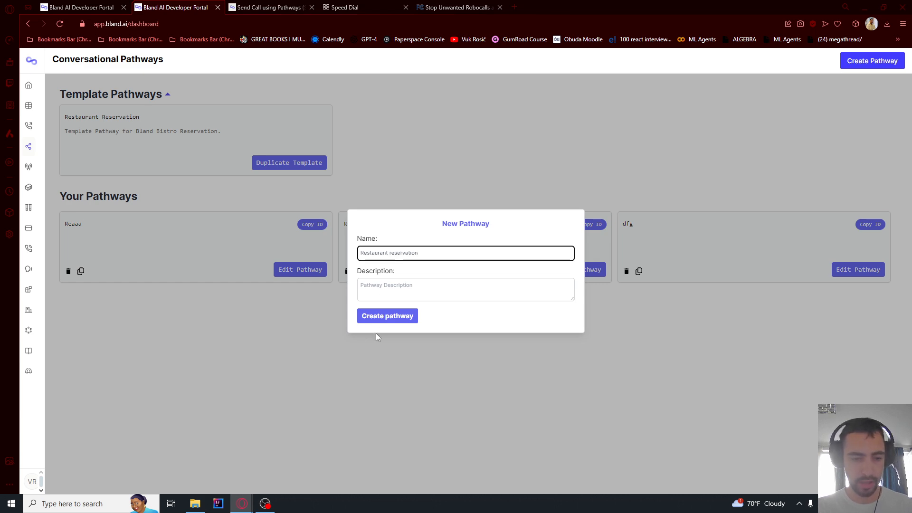
left_click(382, 318)
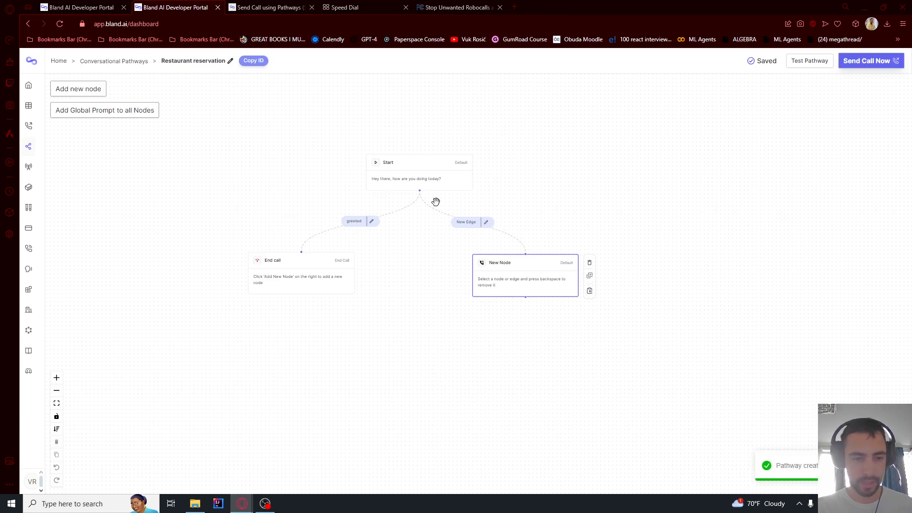
Delete the End call and New Node nodes, leaving only the Start node
scroll(434, 199, "up", 3)
scroll(372, 230, "down", 3)
left_click_drag(193, 210, 572, 322)
left_click(297, 275)
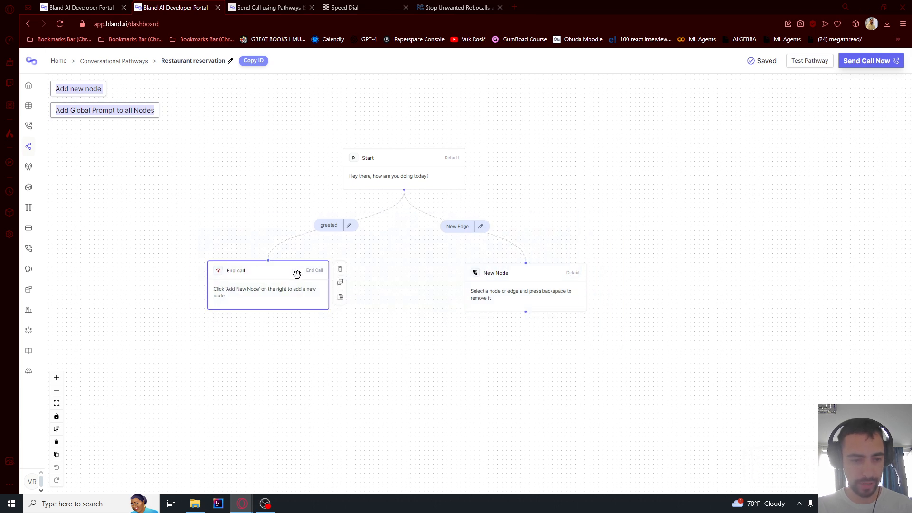
key("BackSpace")
left_click(561, 270)
key("BackSpace")
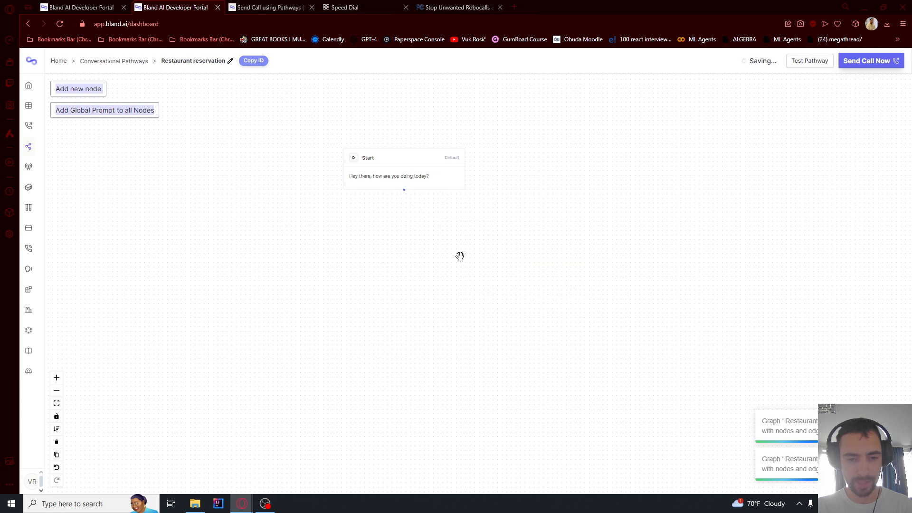
Keep the Start node as Default with Static Text and paste in the reservation greeting
scroll(354, 158, "up", 6)
left_click(432, 194)
scroll(456, 182, "down", 2)
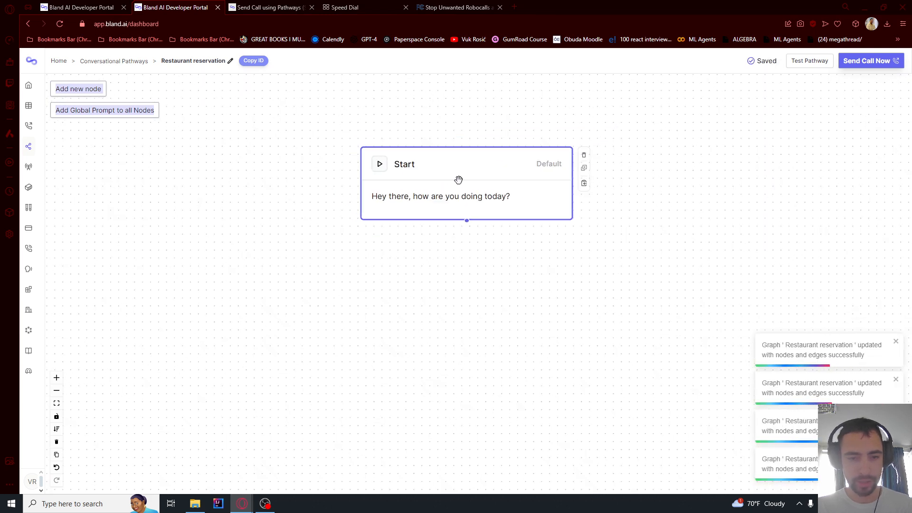
double_click(463, 179)
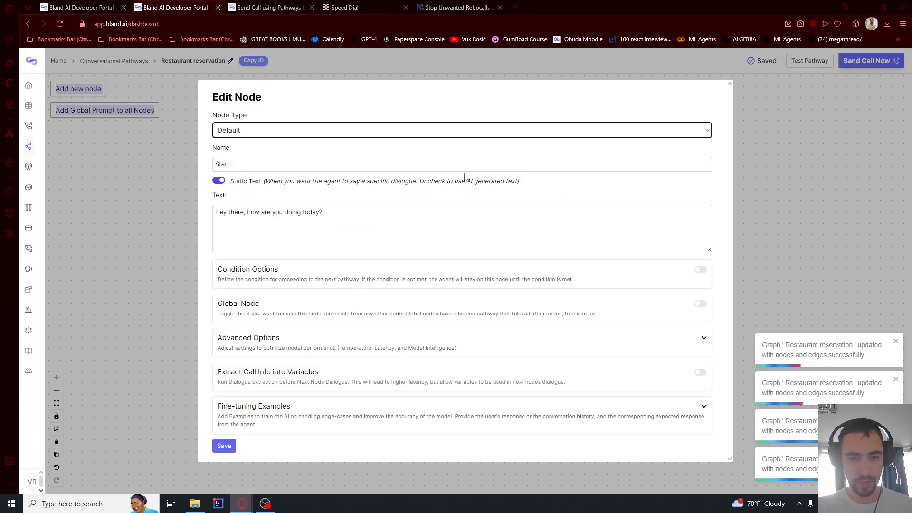
left_click(268, 134)
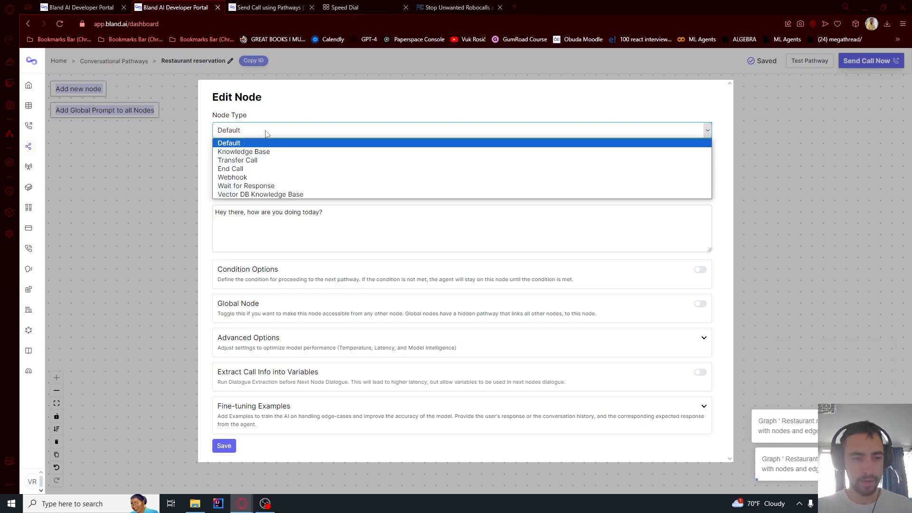
left_click(247, 133)
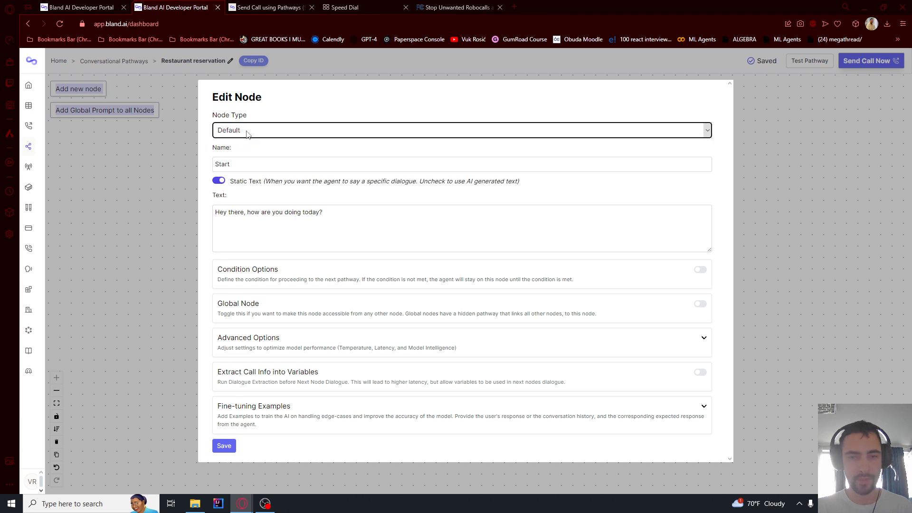
left_click(219, 181)
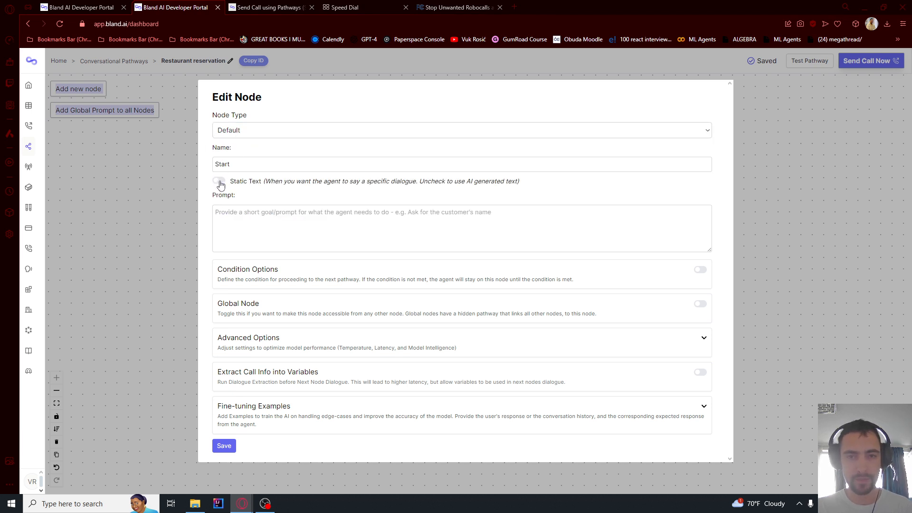
left_click(219, 182)
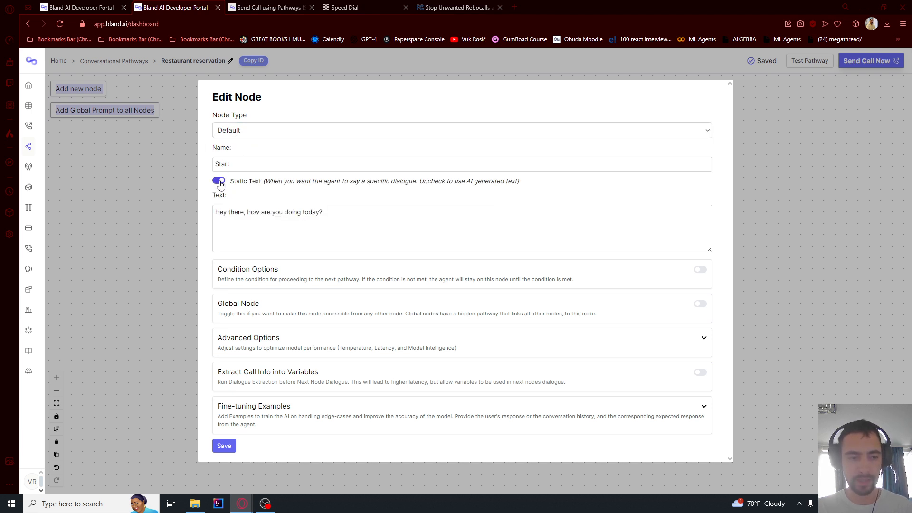
left_click(296, 216)
key("ctrl+a")
type("Stop Unwanted Robocalls and Texts")
key("ctrl+z")
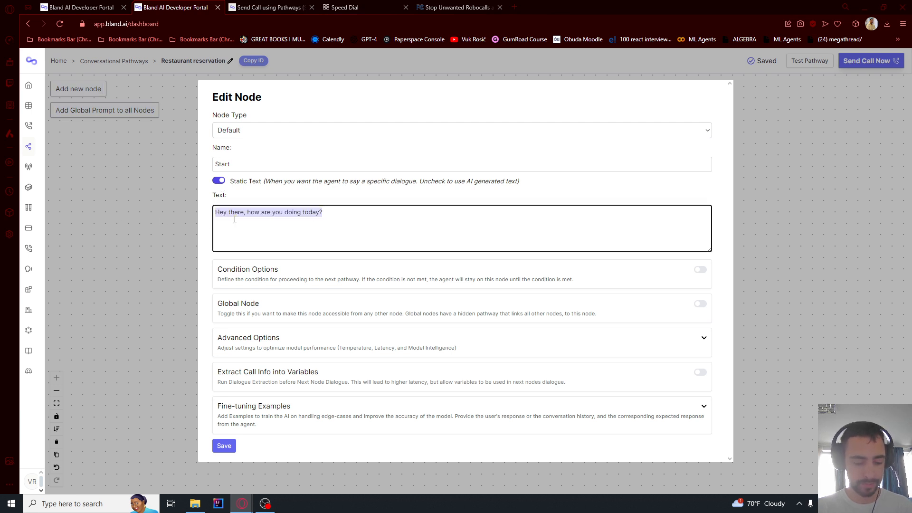
type("Hey there, this is Tian reservation line. Do you want to make a reservation?")
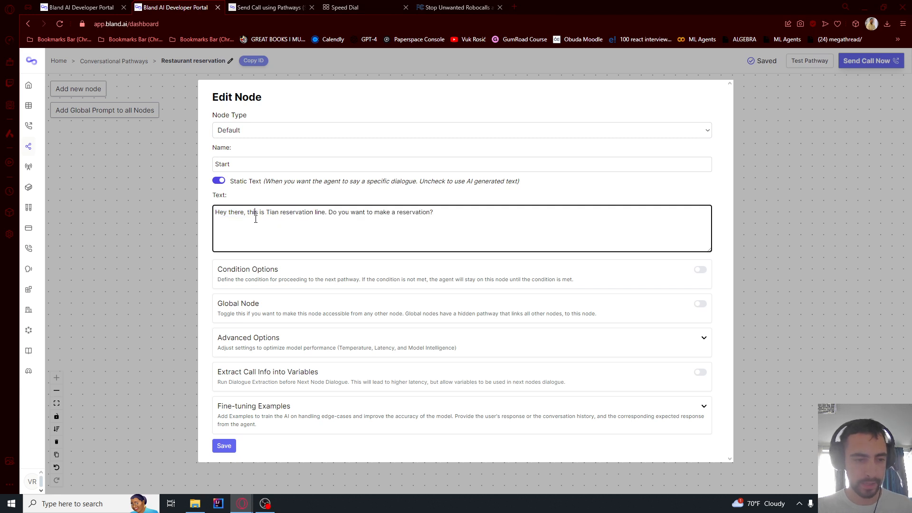
Check the greeting ends with 'Do you want to make a reservation?' and save Start
left_click(266, 218)
double_click(283, 213)
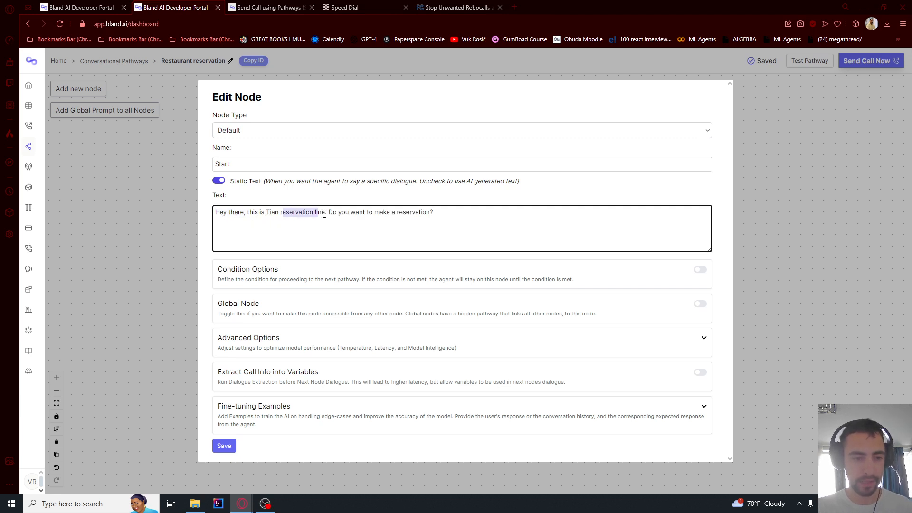
left_click(295, 213)
left_click_drag(337, 213, 195, 223)
left_click(441, 219)
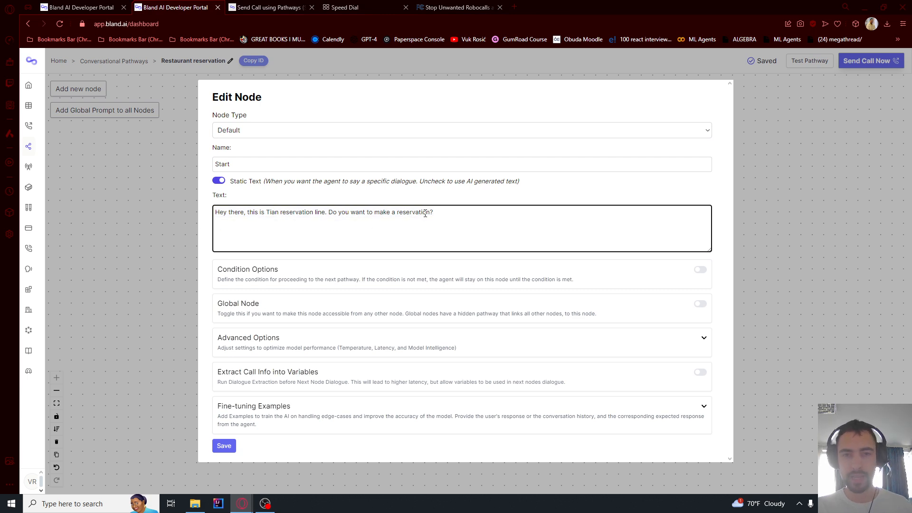
left_click(222, 182)
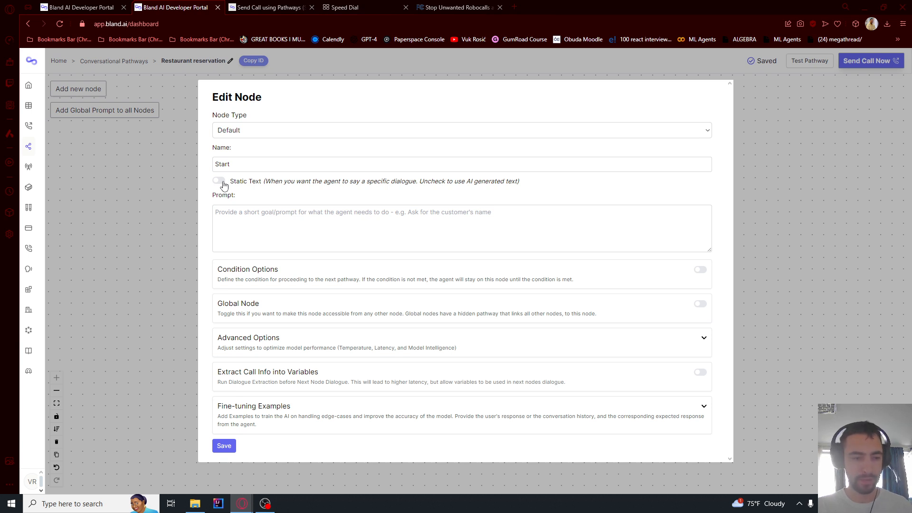
left_click(222, 185)
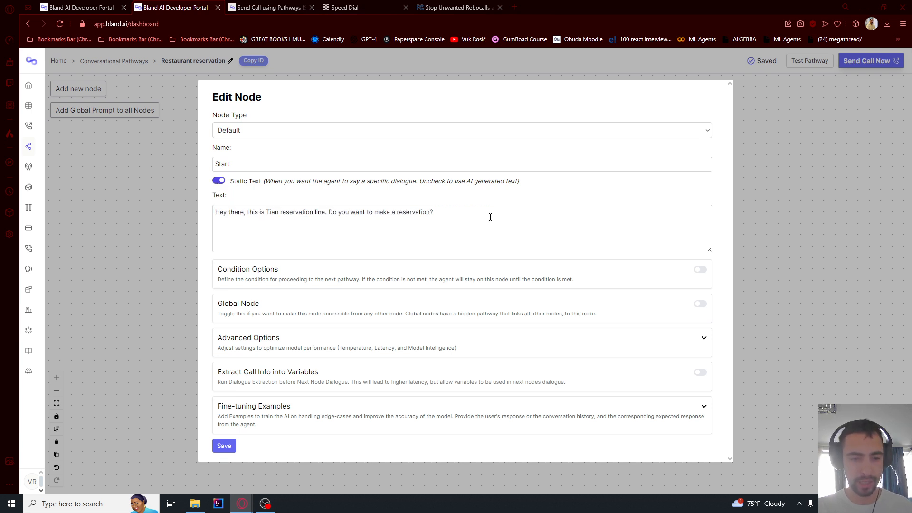
triple_click(315, 226)
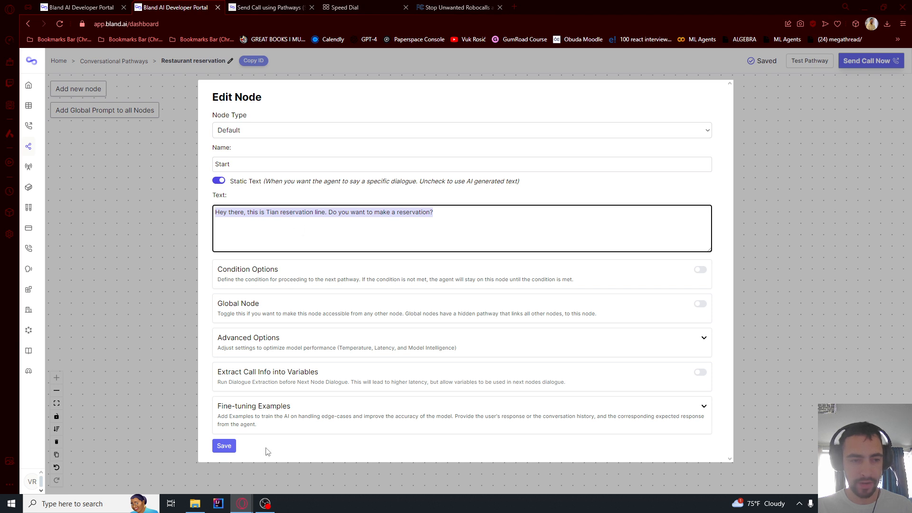
left_click(224, 446)
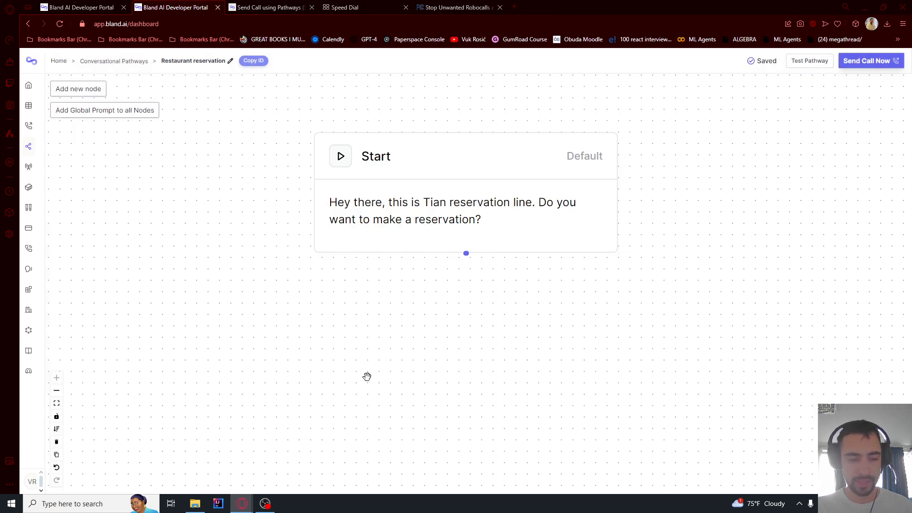
Test the pathway from Start and send 'hi' to get the agent's greeting
left_click(811, 65)
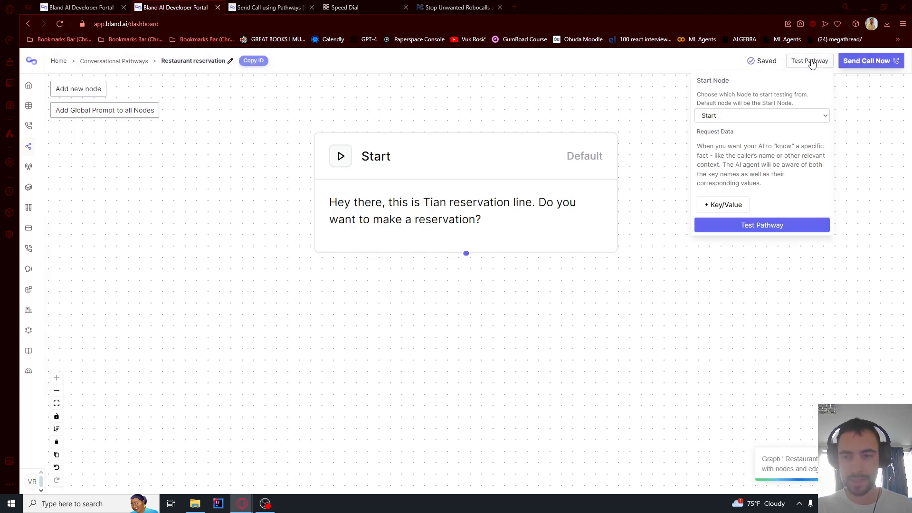
left_click(723, 118)
left_click(716, 128)
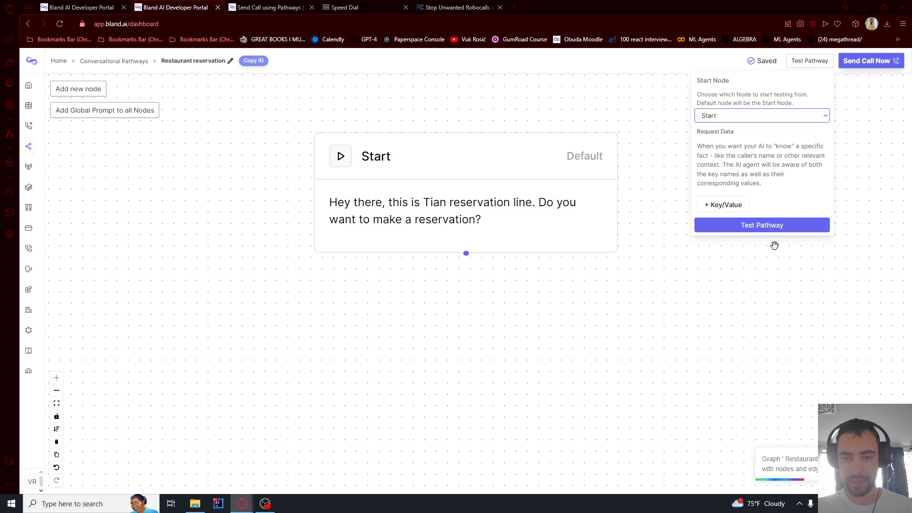
left_click(763, 227)
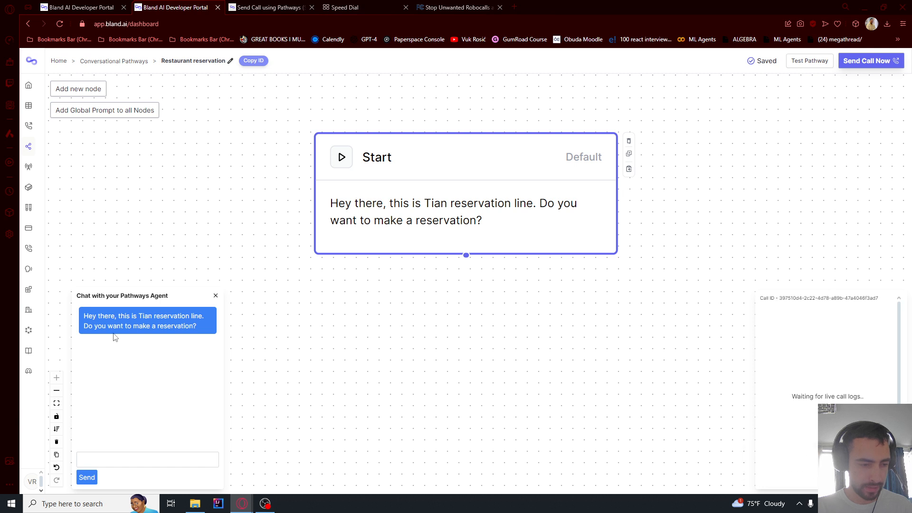
left_click_drag(92, 317, 190, 327)
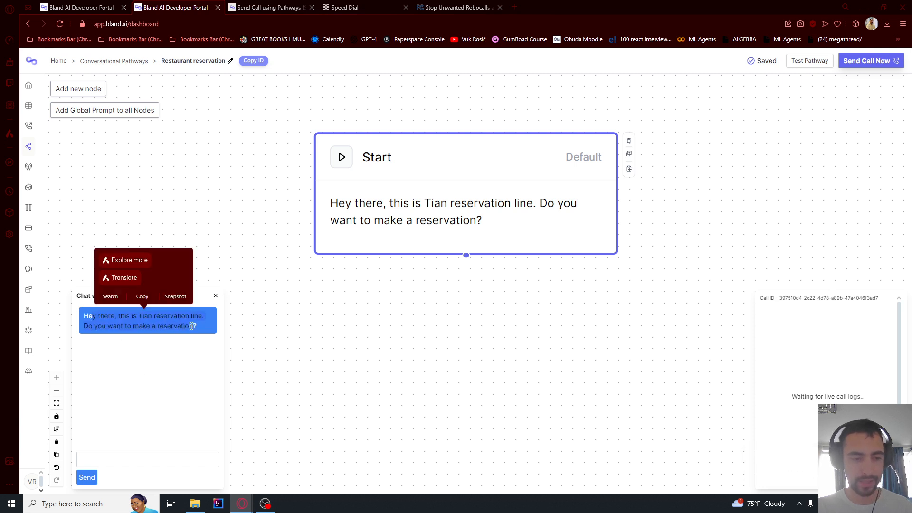
left_click(118, 487)
left_click(120, 457)
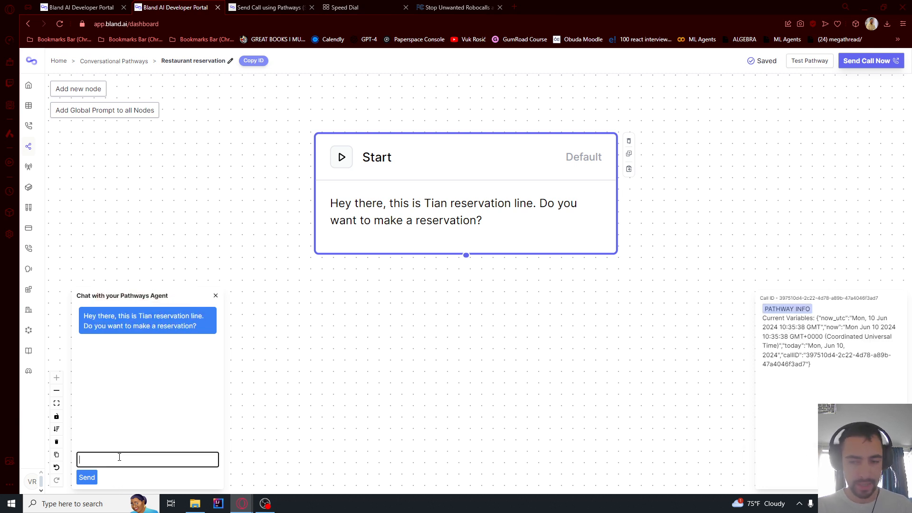
type("hi")
key("Return")
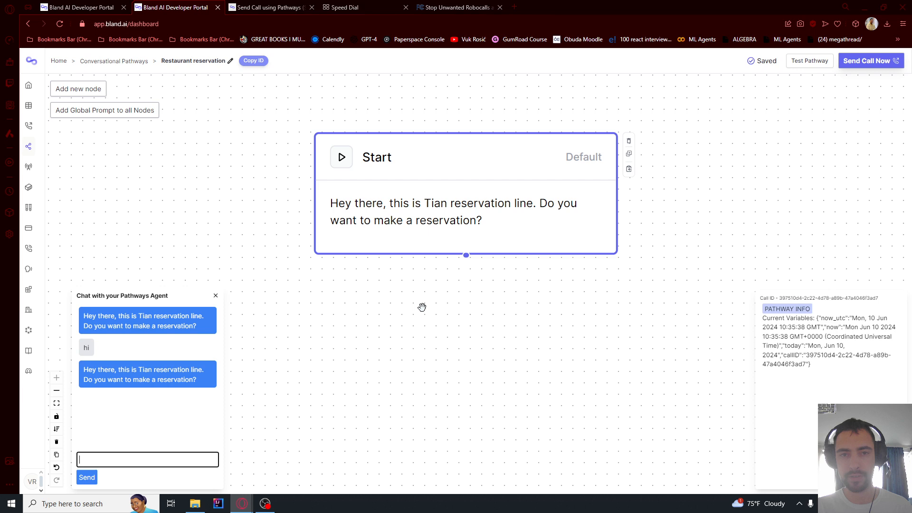
Reposition the canvas around Start and add New Node 1 to the pathway
left_click(455, 322)
scroll(456, 322, "down", 5)
left_click_drag(463, 352, 455, 297)
scroll(457, 291, "up", 2)
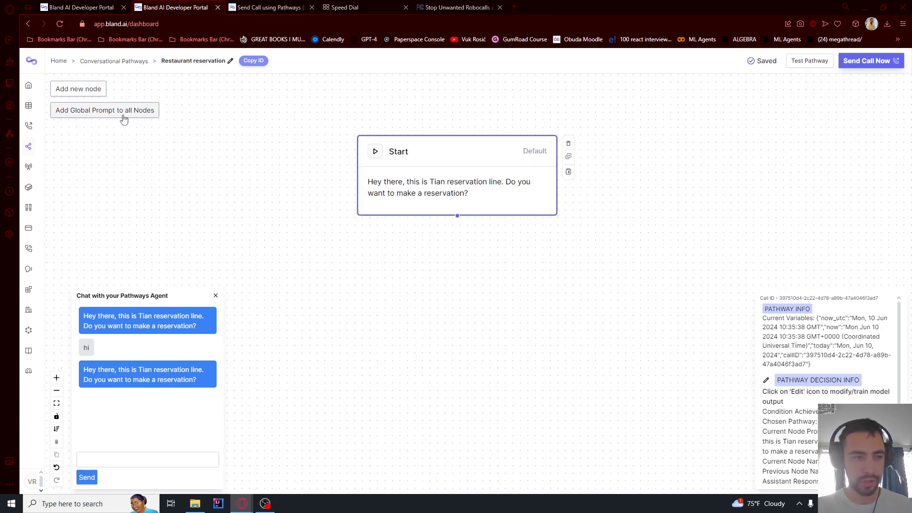
left_click(77, 95)
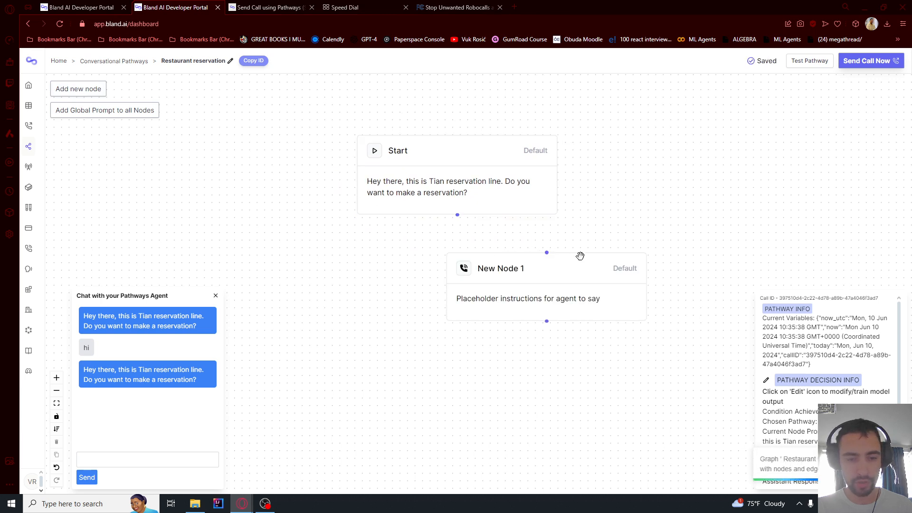
Place New Node 1 below Start and link them with an edge labelled User said "5"
left_click_drag(580, 255, 472, 324)
left_click_drag(457, 214, 441, 319)
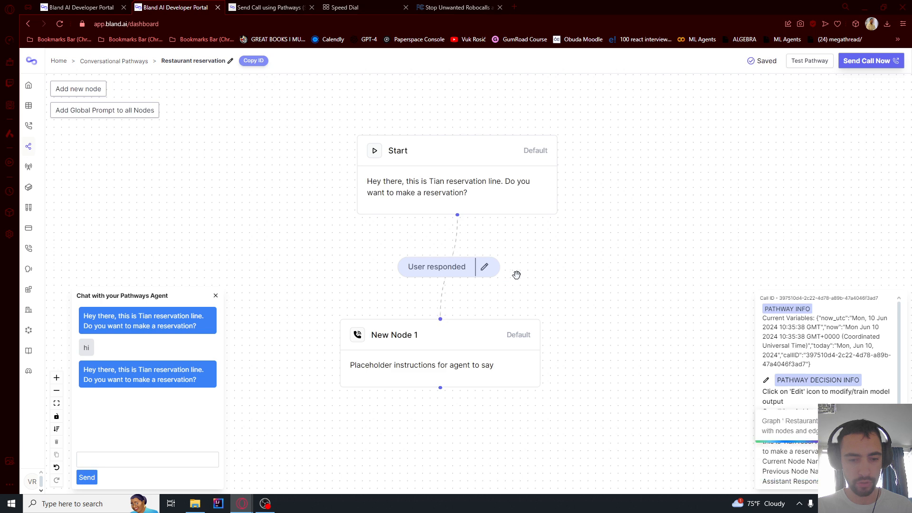
left_click(485, 266)
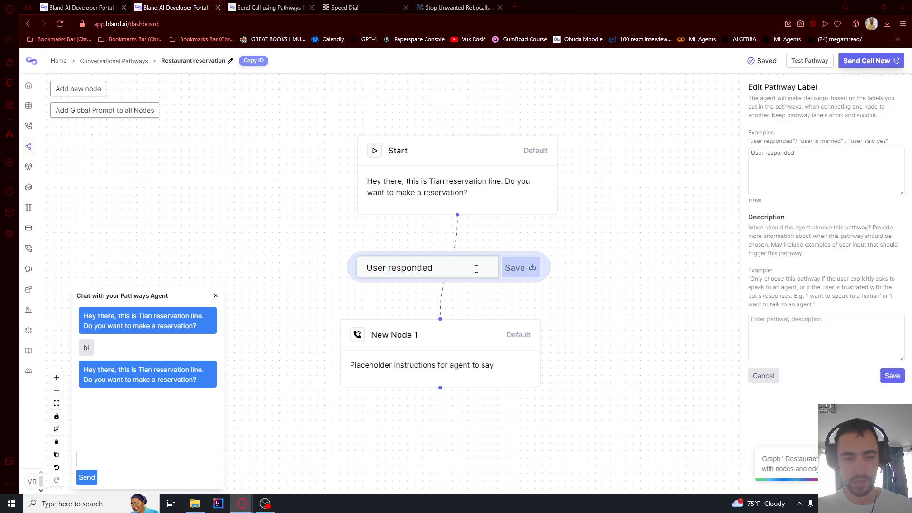
left_click_drag(605, 255, 577, 230)
left_click(431, 244)
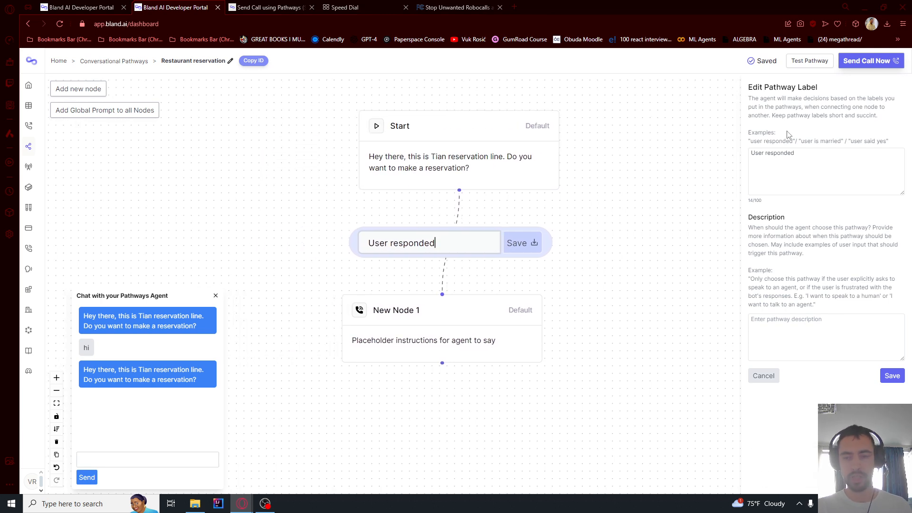
left_click_drag(788, 160, 700, 157)
left_click(789, 154)
triple_click(796, 161)
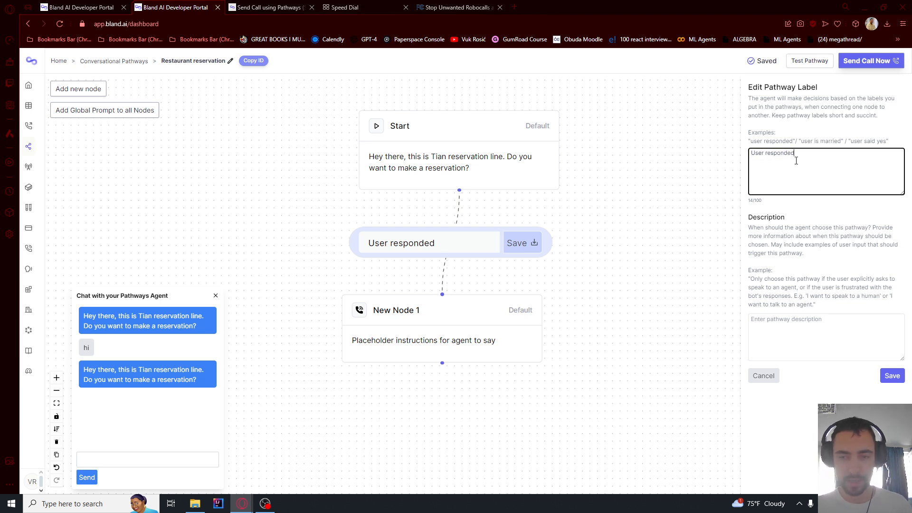
type("User ")
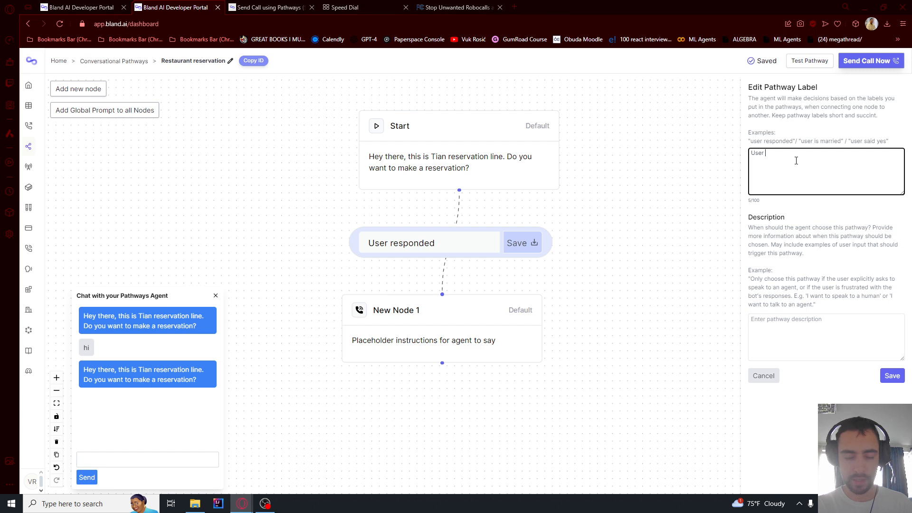
type("said \"5")
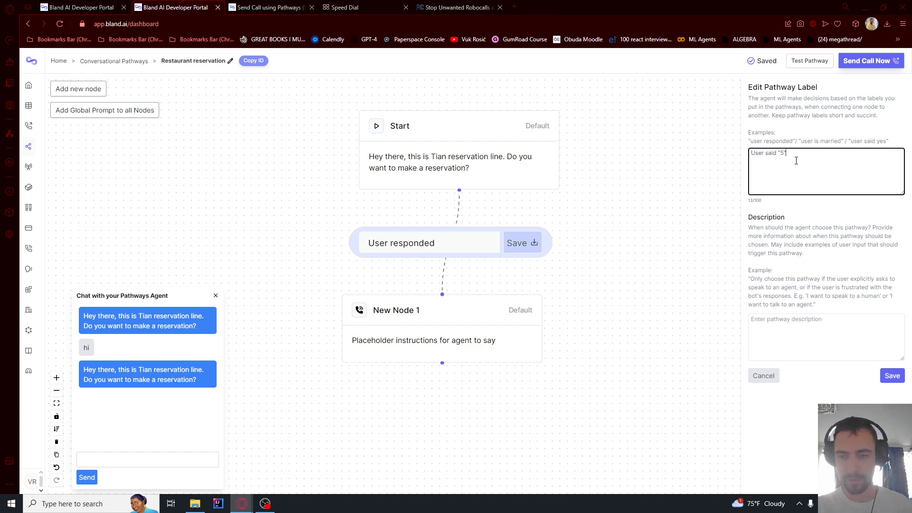
left_click(903, 379)
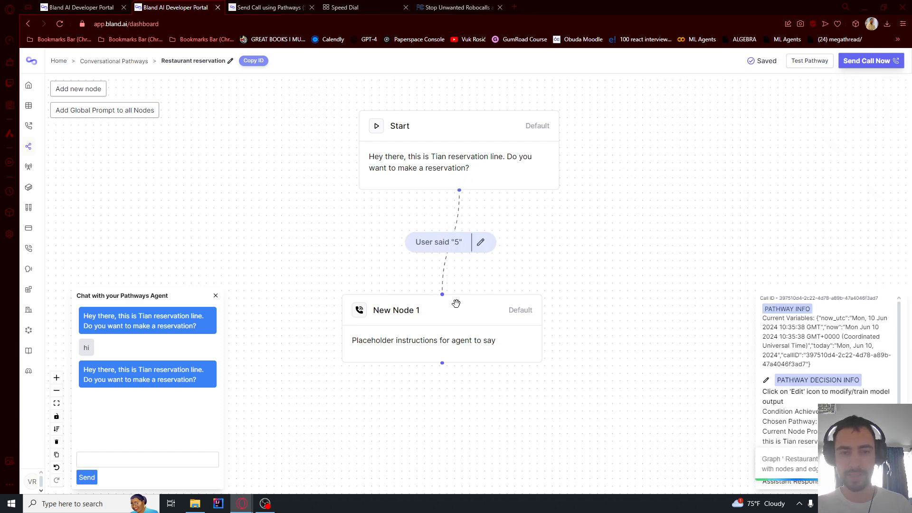
Review New Node 1's placeholder prompt in its settings and save
left_click(433, 324)
double_click(426, 336)
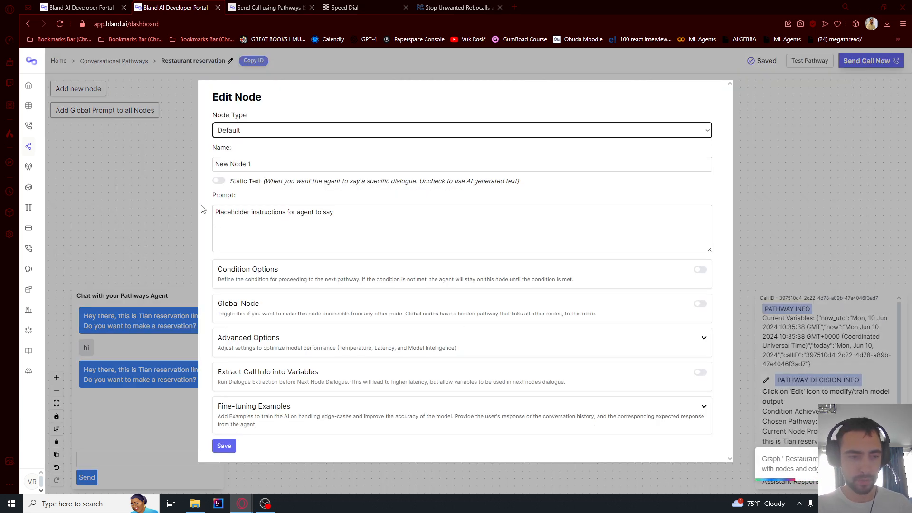
left_click_drag(224, 212, 320, 218)
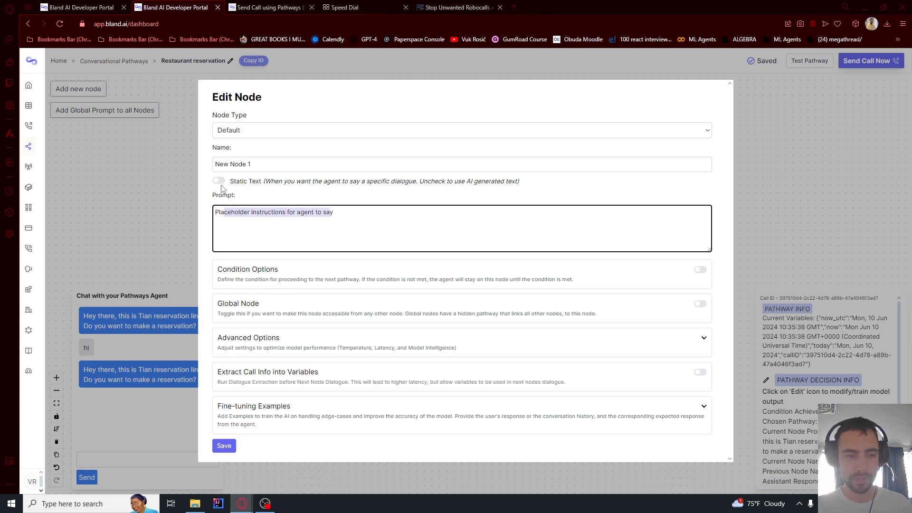
left_click(225, 445)
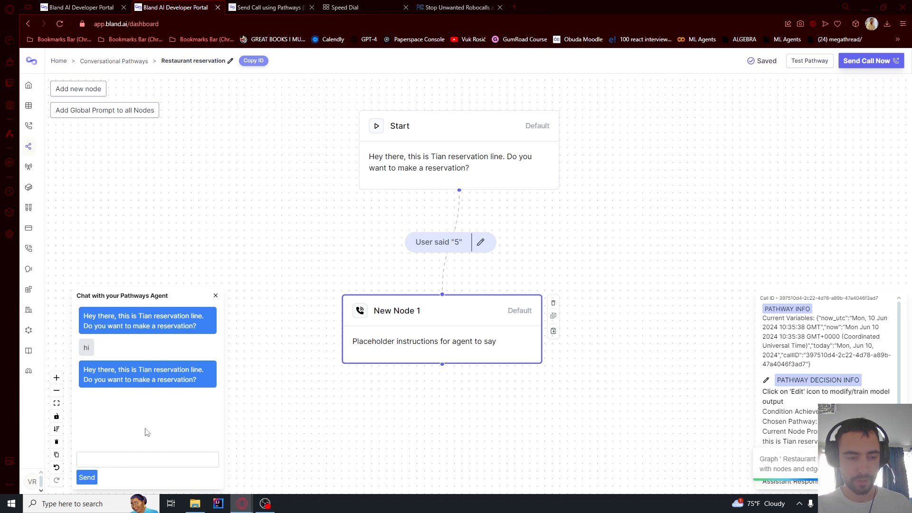
Restart the pathway test and reply 3, then 5; the agent repeats its greeting both times
left_click(802, 62)
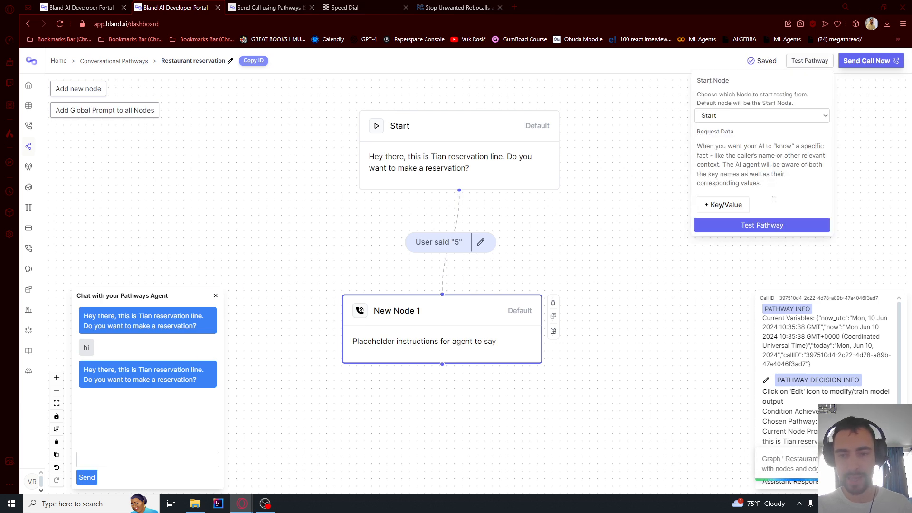
left_click(762, 225)
left_click(138, 454)
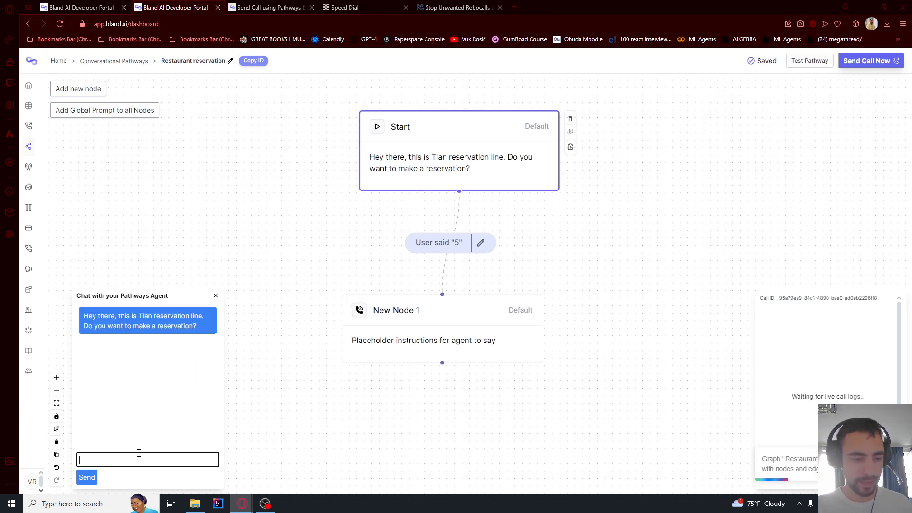
type("3")
key("Return")
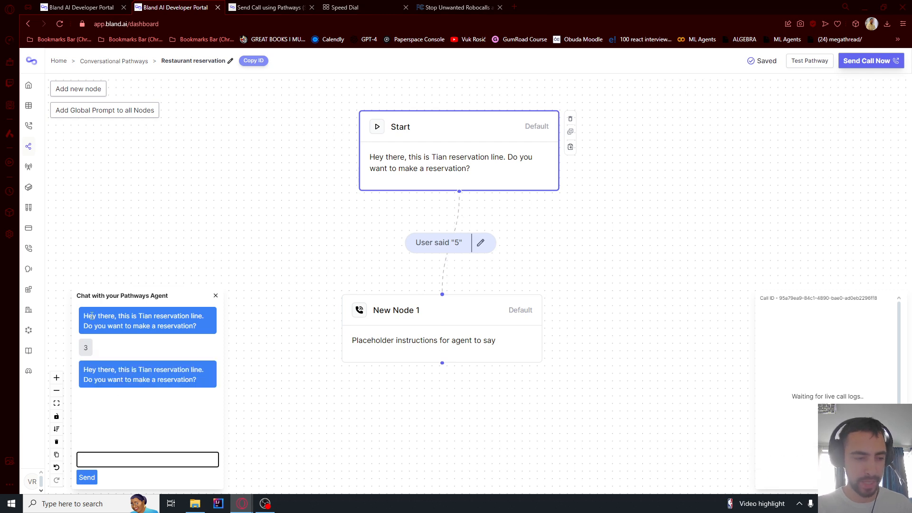
left_click_drag(100, 317, 132, 326)
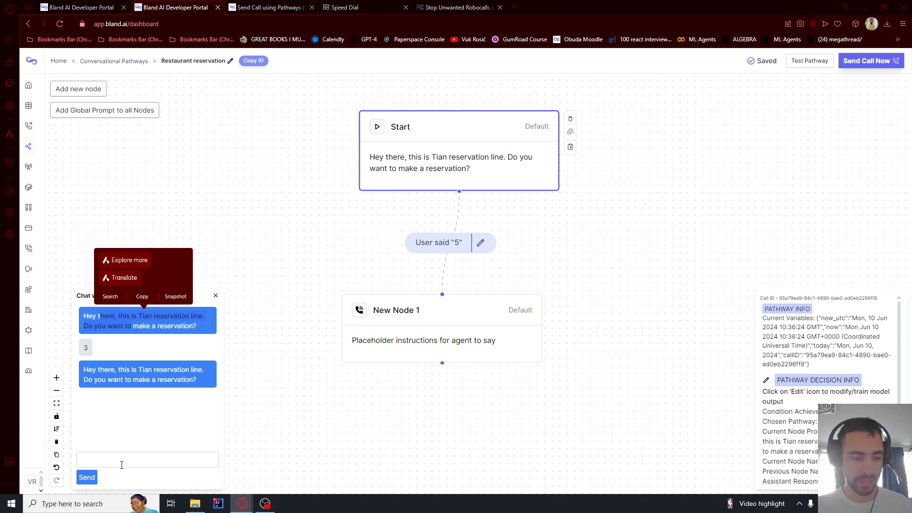
left_click(128, 483)
left_click(139, 463)
type("5")
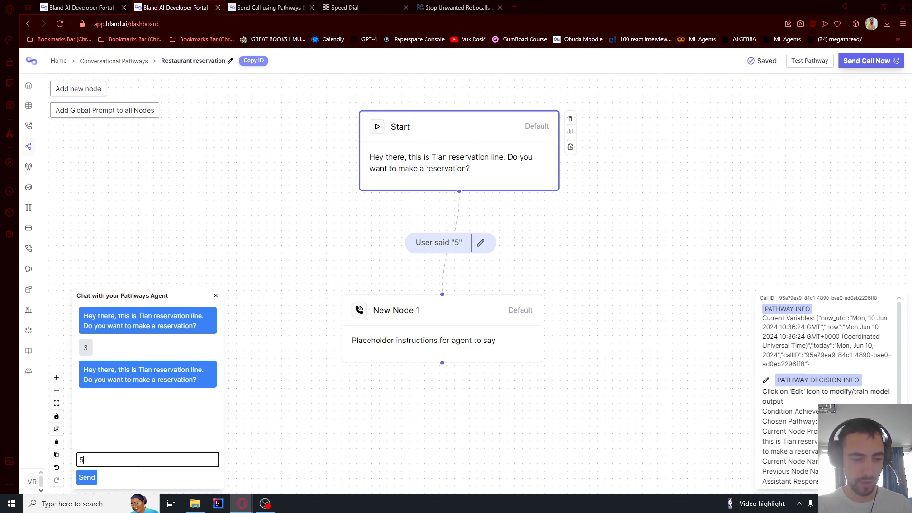
key("Return")
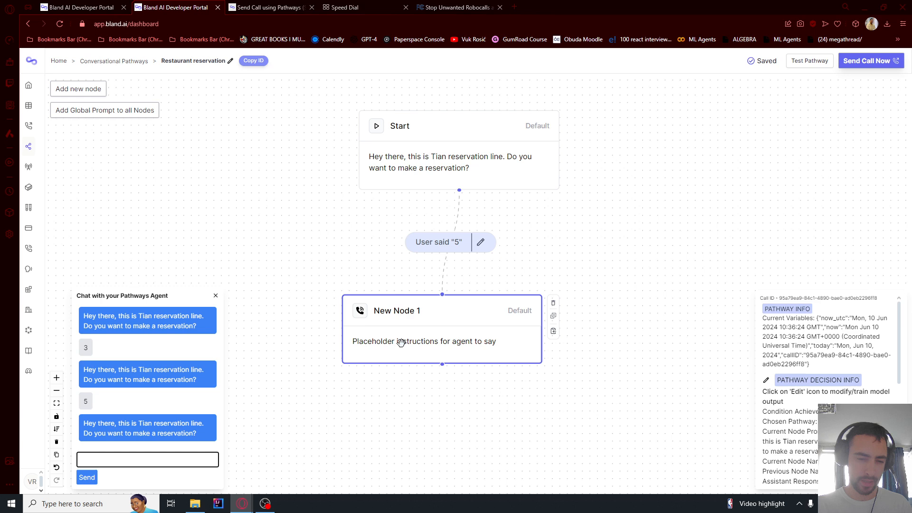
double_click(401, 342)
Turn on Static Text for New Node 1 with the text 'count 1 to 10' and save
left_click(219, 181)
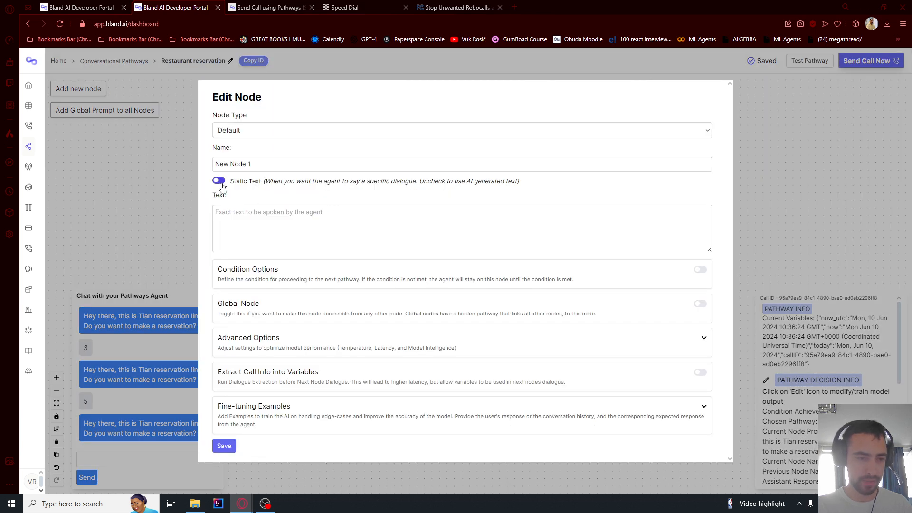
left_click(351, 219)
type("co")
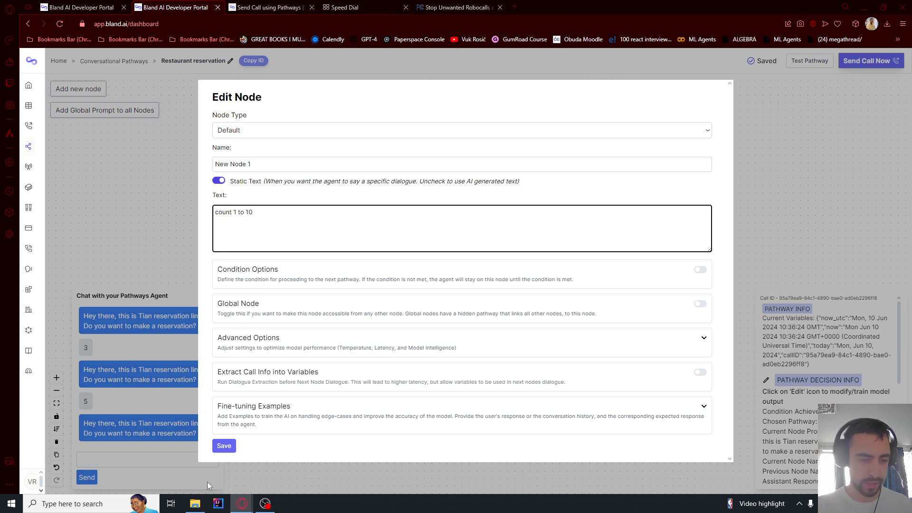
type("unt 1 to 10")
left_click(224, 446)
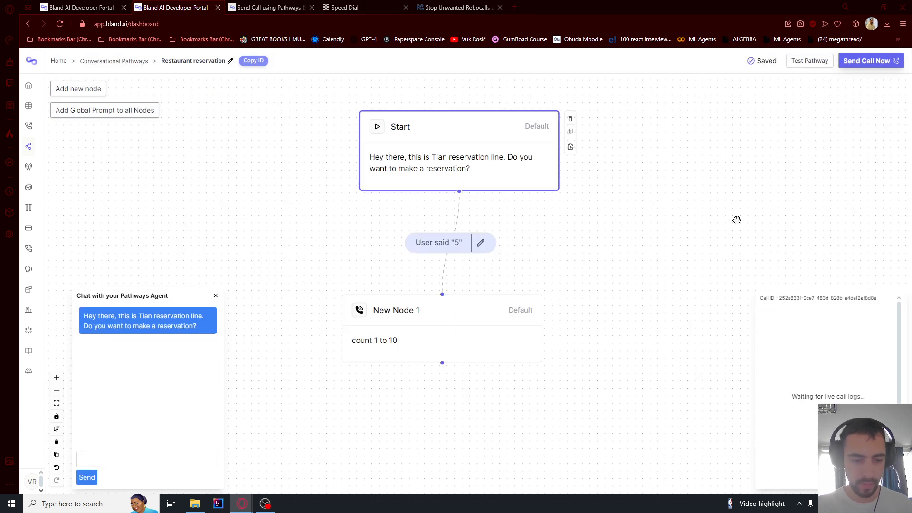
Retest the pathway sending 3 and 5, getting the reply 'count 1 to 10'
left_click(810, 61)
left_click(763, 224)
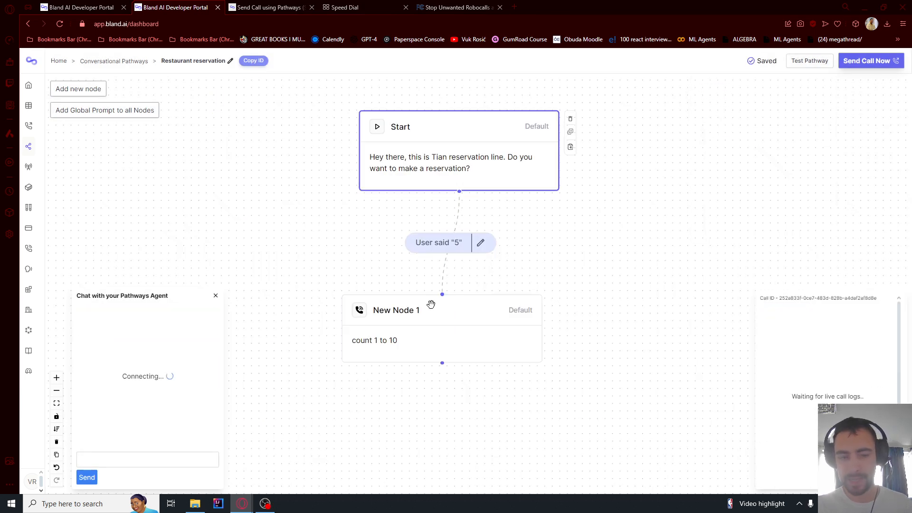
left_click(107, 460)
type("3")
key("Return")
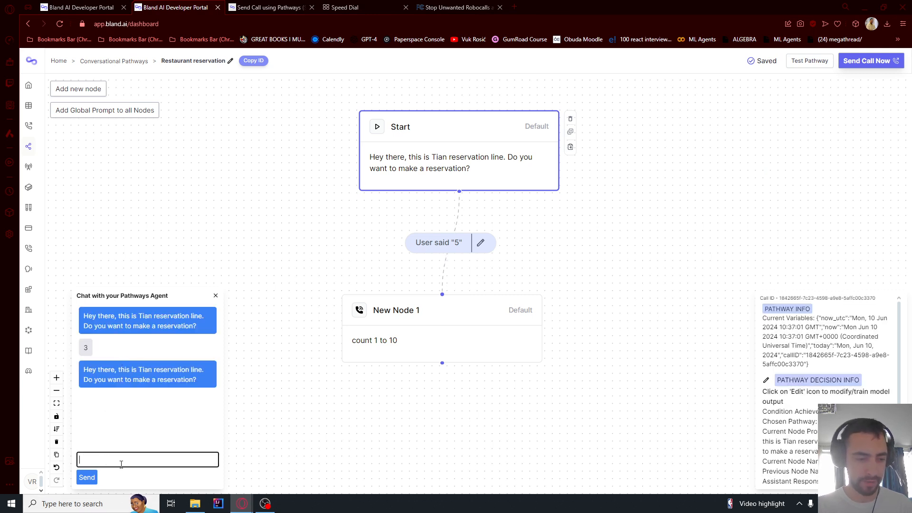
type("5")
key("Return")
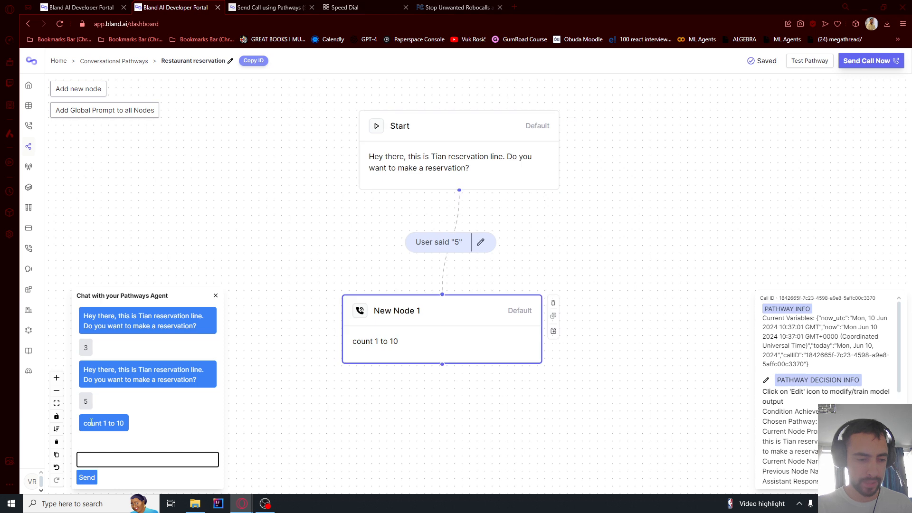
left_click_drag(88, 423, 126, 423)
Review New Node 1's Static Text 'count 1 to 10' setting and close the dialog
left_click(452, 311)
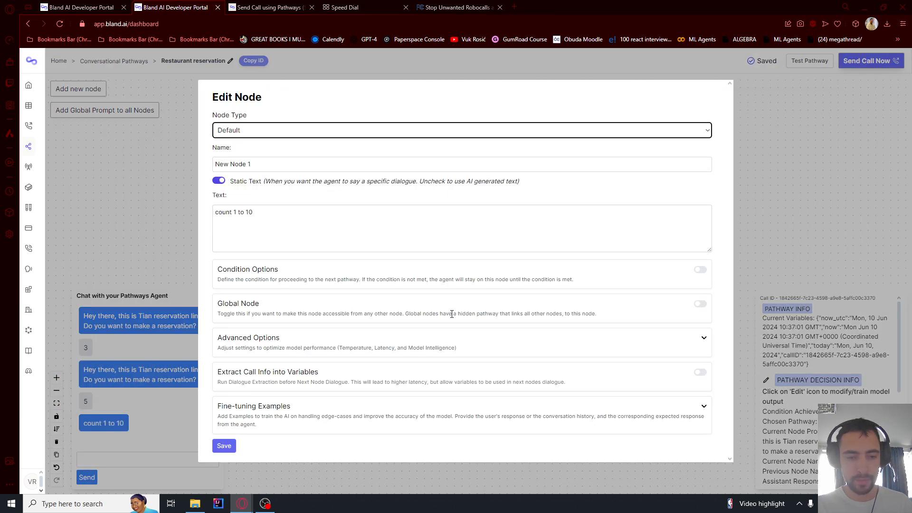
left_click_drag(231, 182, 266, 186)
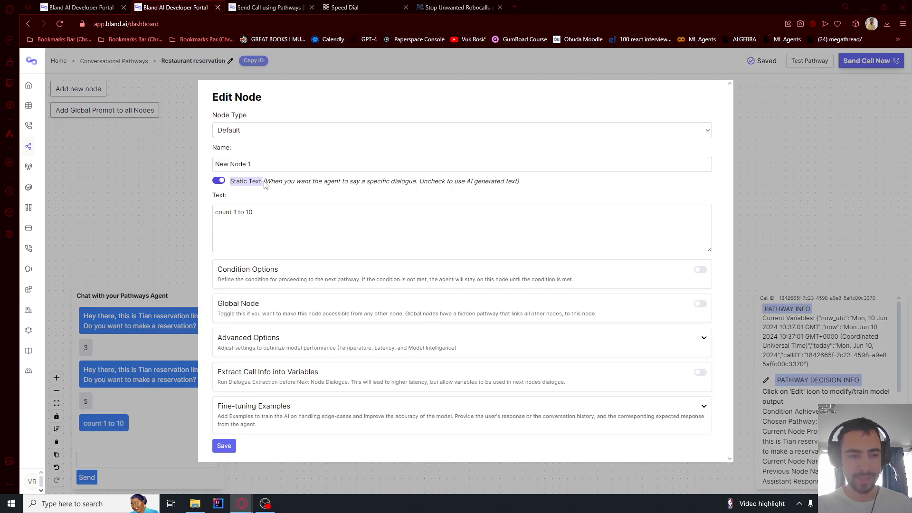
left_click_drag(259, 234, 188, 222)
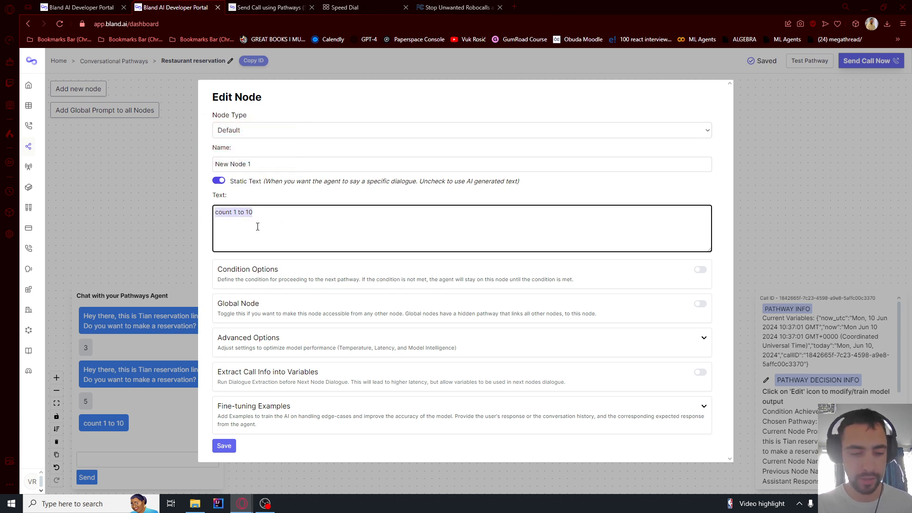
key("Escape")
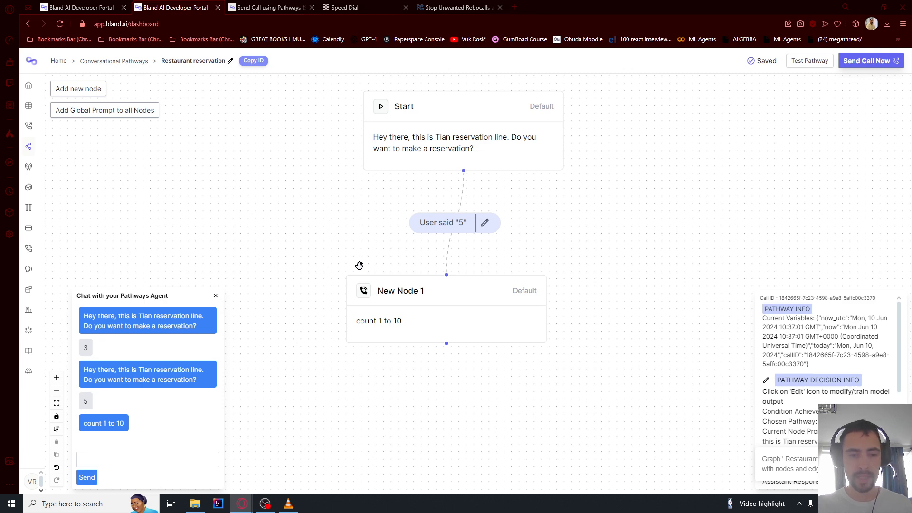
Relabel the Start-to-New Node 1 connection as 'User responded'
left_click(484, 223)
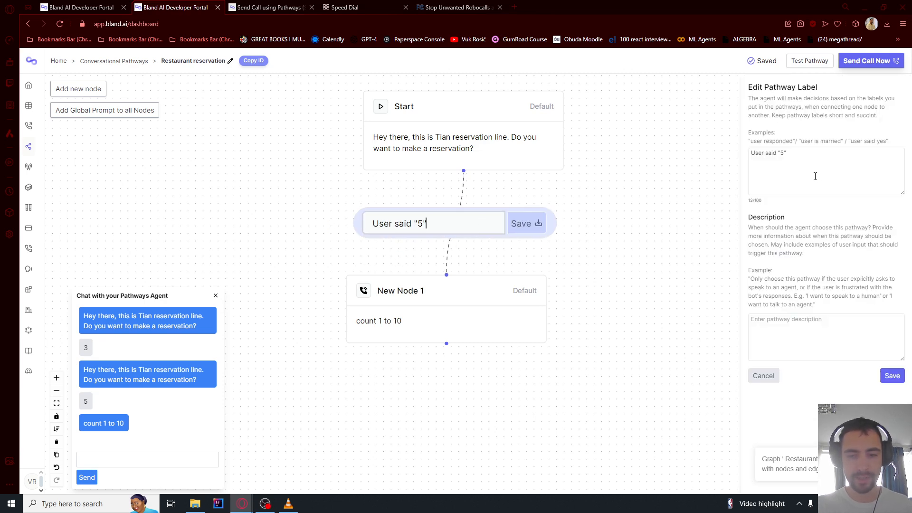
left_click(790, 155)
key("ctrl+a")
type("User respo")
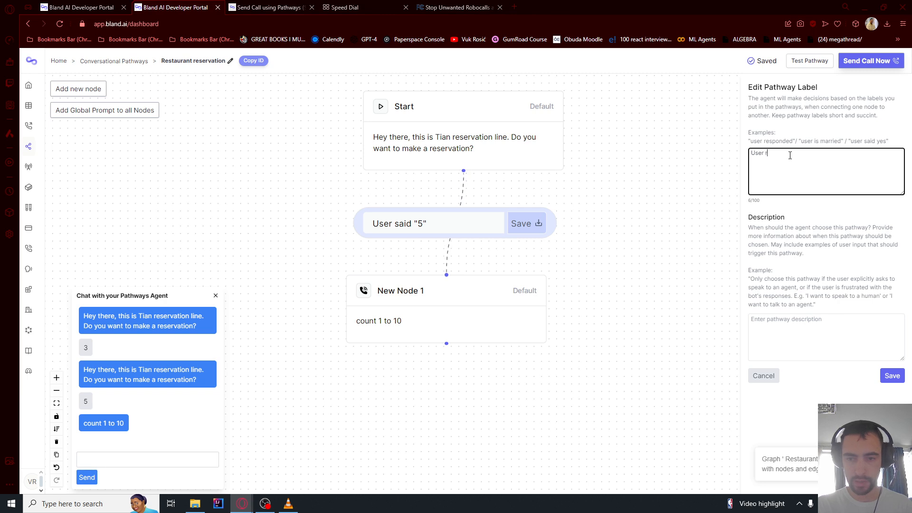
left_click(893, 377)
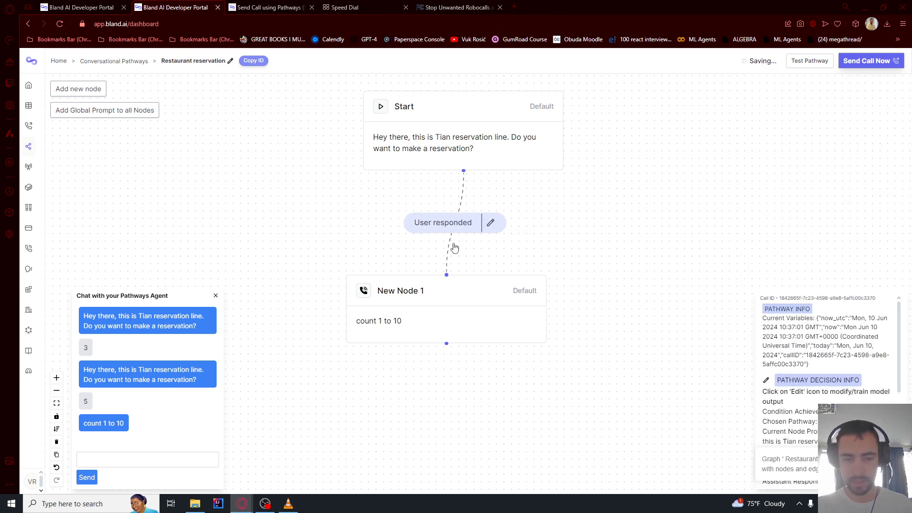
double_click(420, 297)
Switch New Node 1 off Static Text and paste a prompt asking for date, time and guests
left_click(305, 208)
left_click(219, 181)
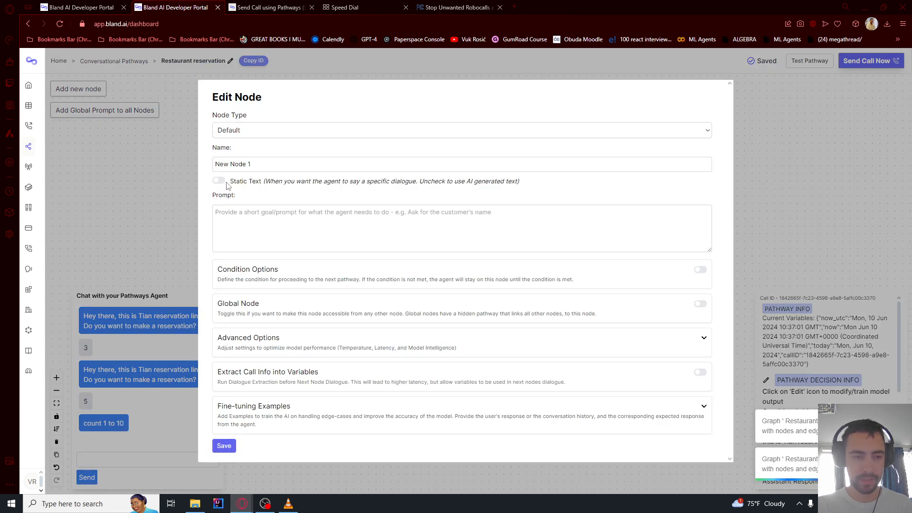
left_click(246, 224)
type("Ask for the date, time, and number of guests. Ask each question one at a time.")
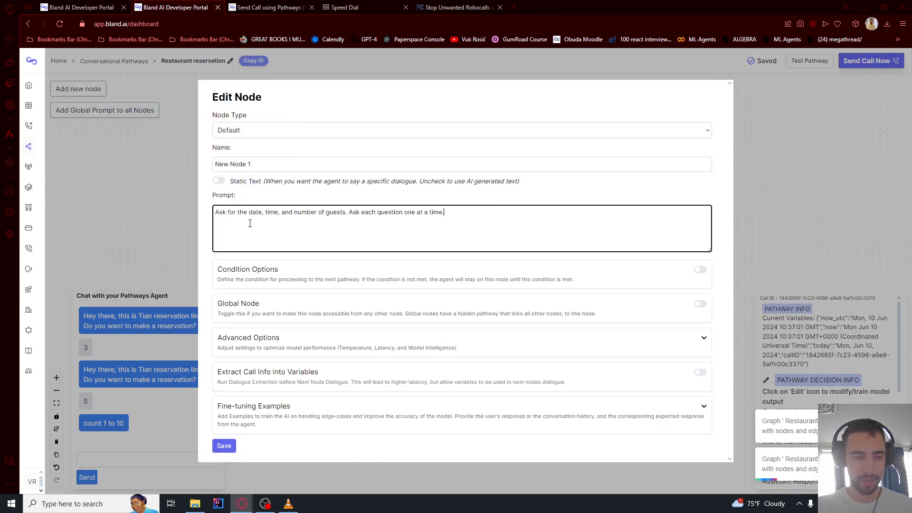
left_click_drag(237, 215, 358, 213)
left_click(295, 212)
left_click(389, 213)
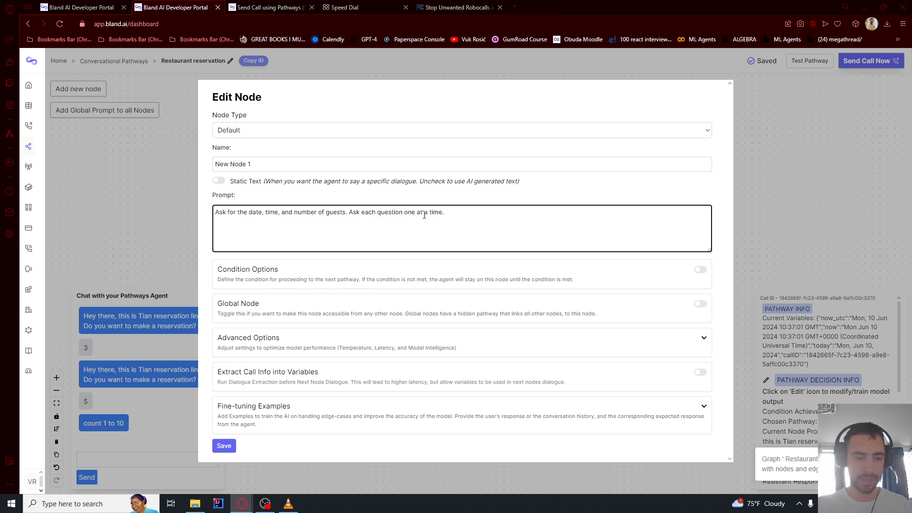
left_click_drag(228, 271, 437, 281)
left_click(245, 280)
Add a condition requiring date, time and number of guests, then save New Node 1
left_click(700, 270)
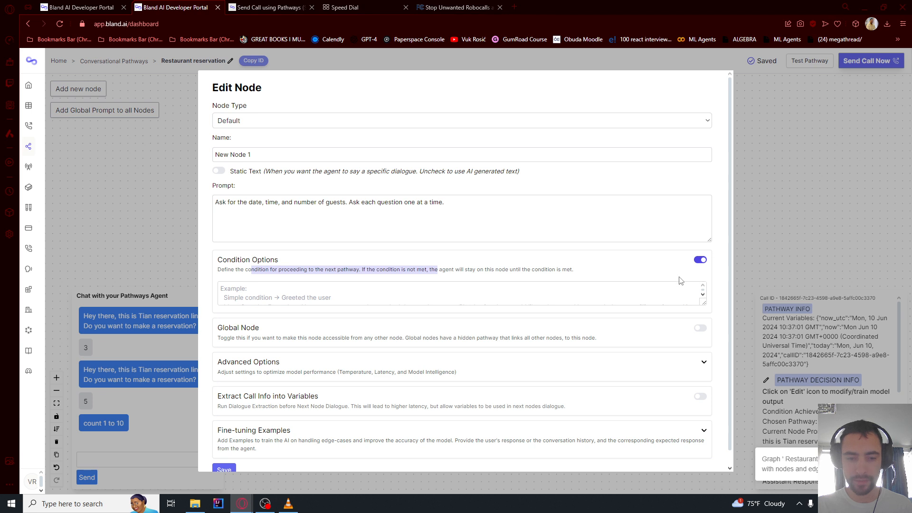
left_click(451, 269)
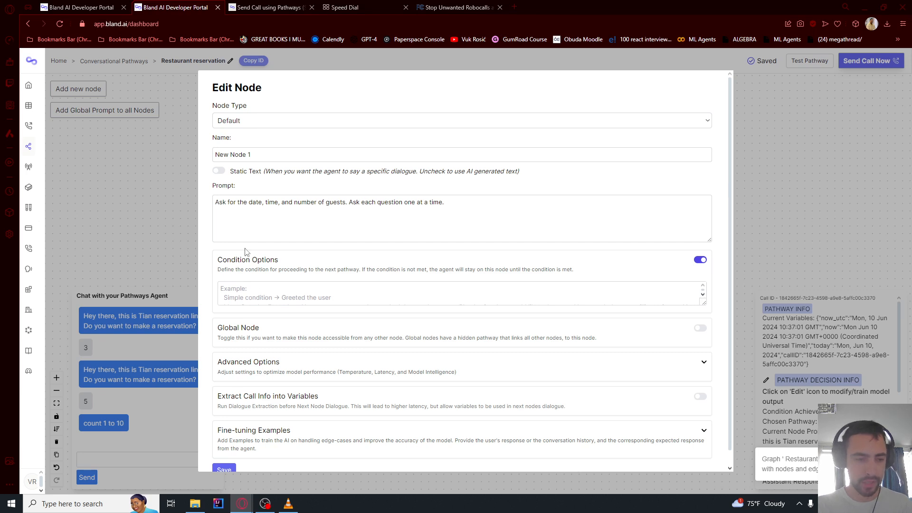
left_click(240, 302)
type("You must get the date, time, and number of guests for this reservation")
left_click_drag(247, 290, 287, 289)
left_click(292, 290)
double_click(359, 290)
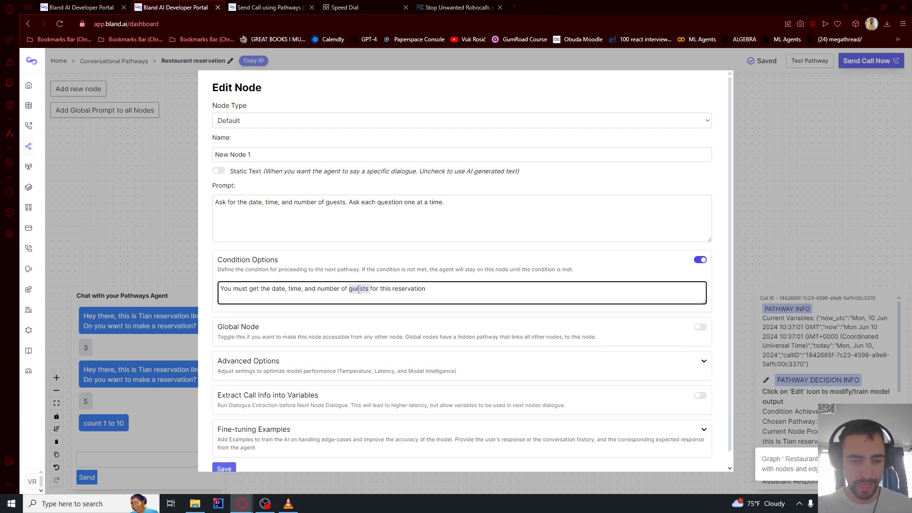
left_click(386, 290)
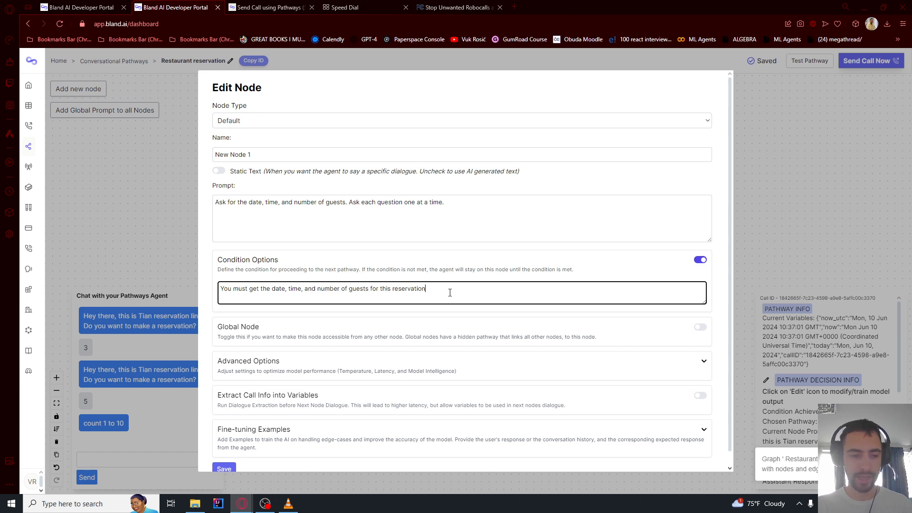
scroll(333, 381, "down", 1)
left_click(216, 460)
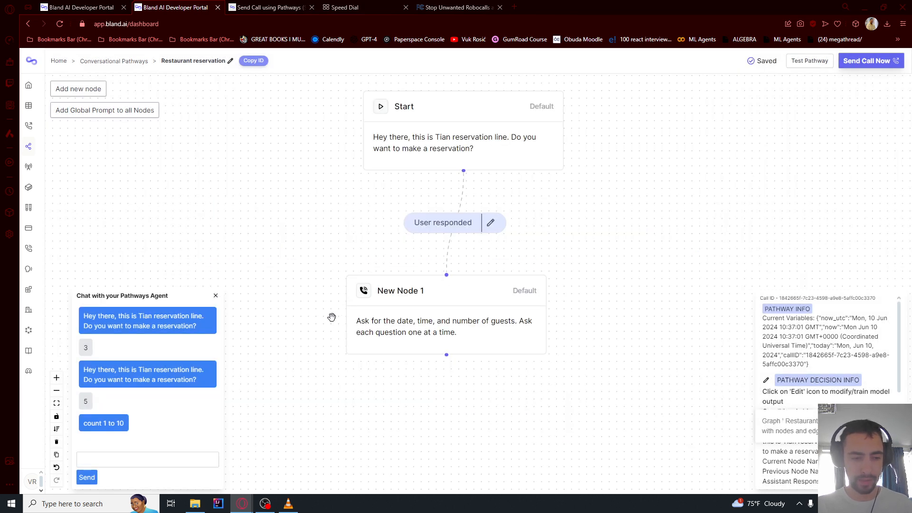
Restart the pathway test from Start and send 'hi' to the reservation agent
left_click(815, 62)
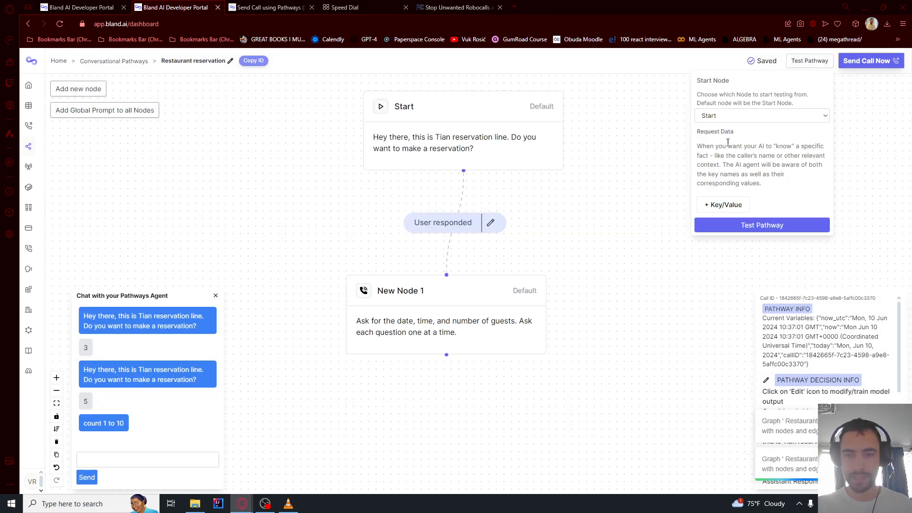
left_click(747, 225)
left_click(122, 457)
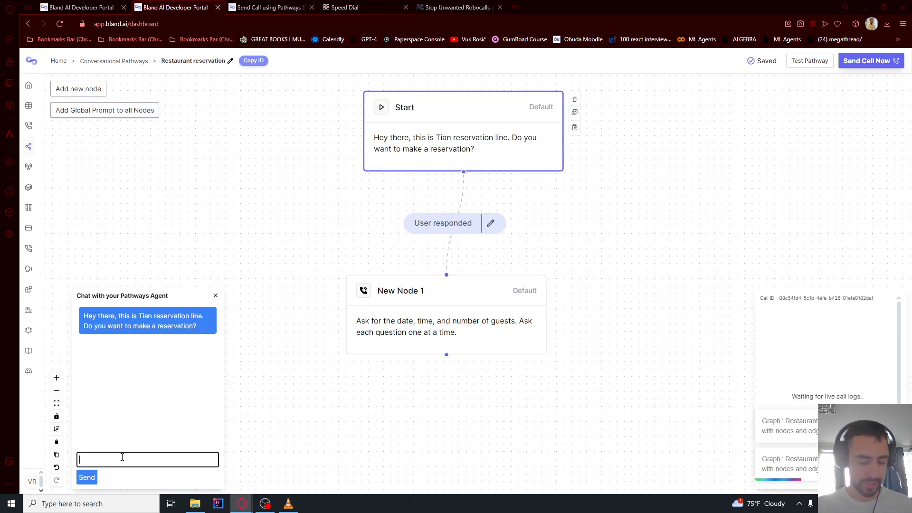
type("hi")
key("Return")
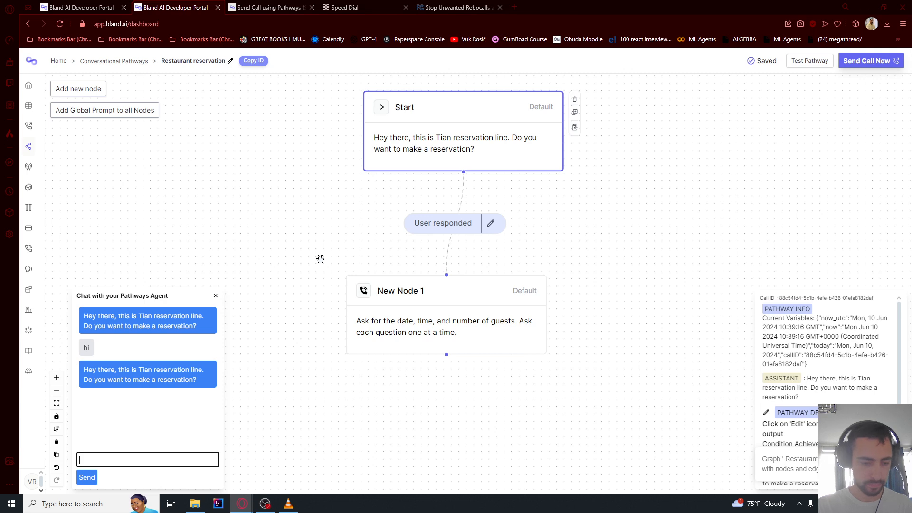
key("Return")
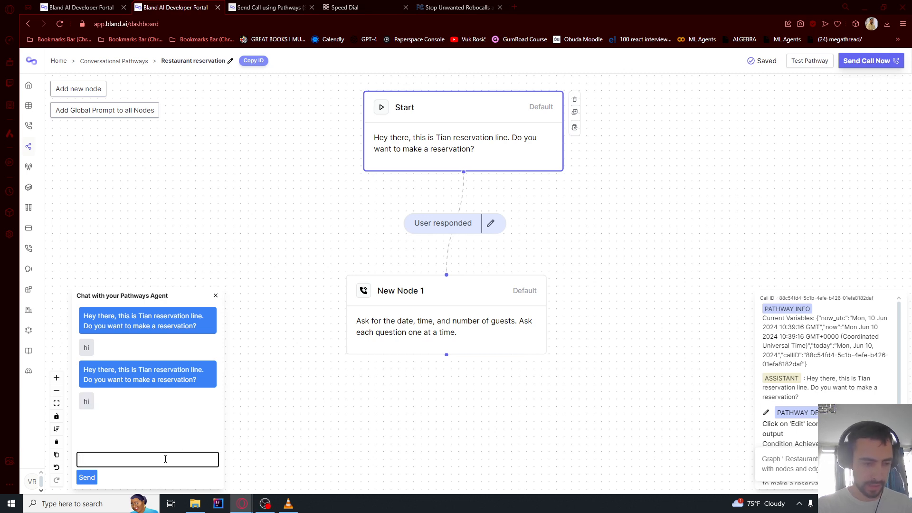
left_click_drag(156, 379, 83, 369)
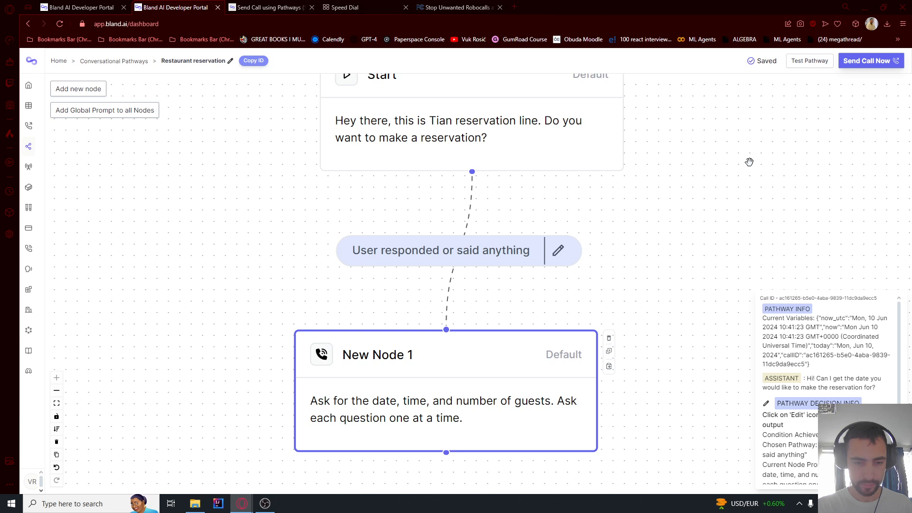
Change the connection label text to 'User responded or said anything' and save it
left_click(484, 256)
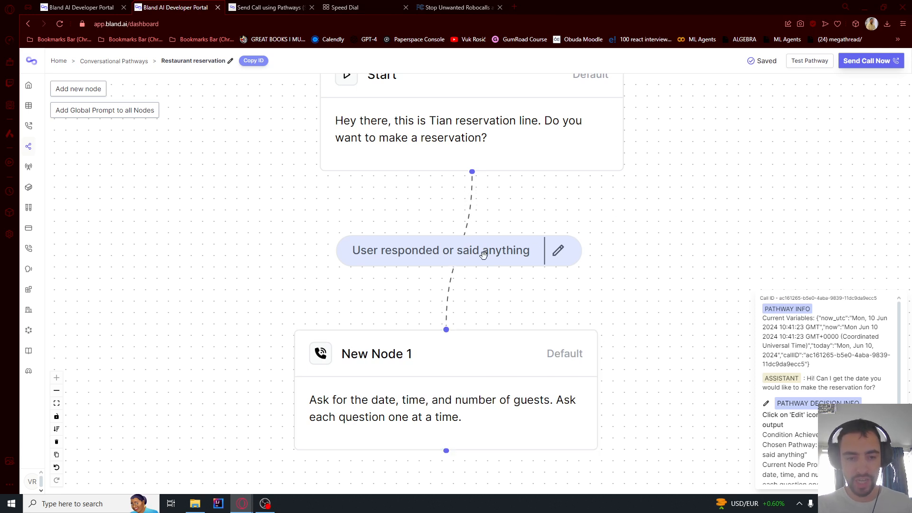
left_click(558, 257)
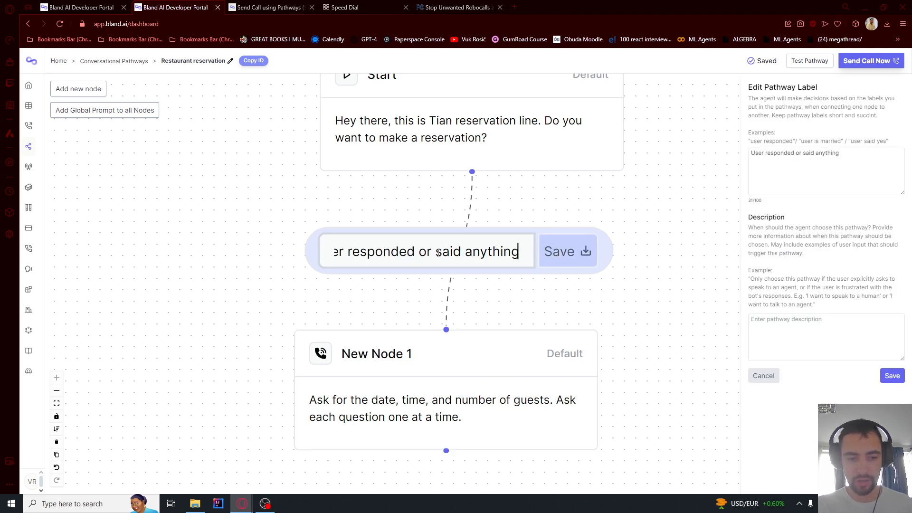
left_click(790, 169)
mouse_move(843, 154)
left_mouse_down()
mouse_move(782, 154)
mouse_move(850, 156)
left_mouse_up()
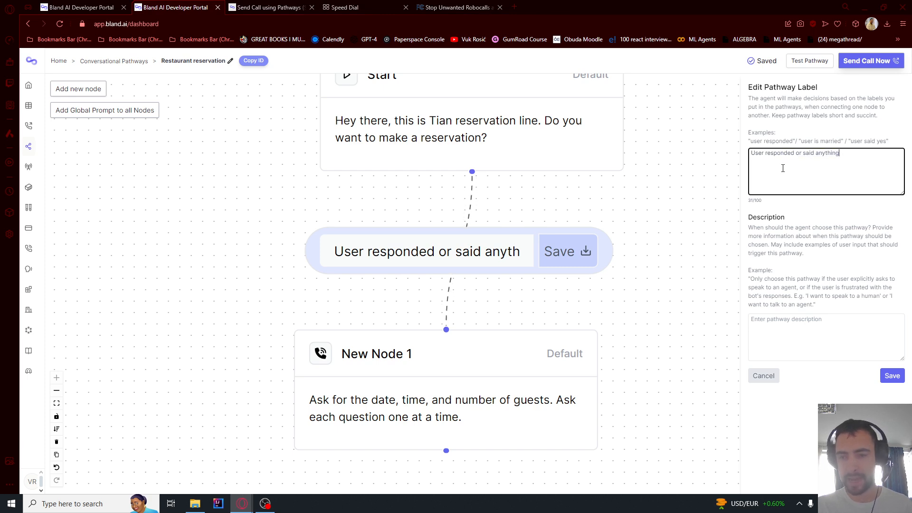
left_click(892, 376)
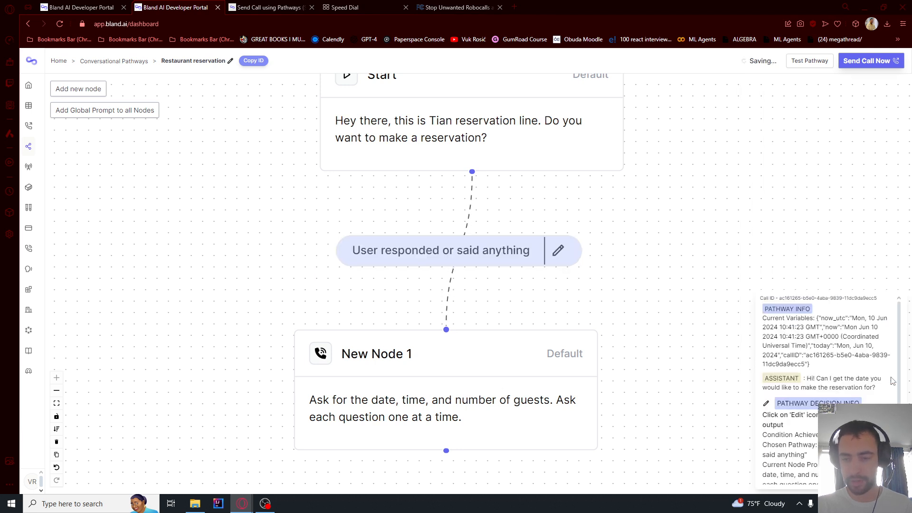
left_click(812, 71)
Start a new test chat with the pathways agent and answer 'yes'
left_click(763, 227)
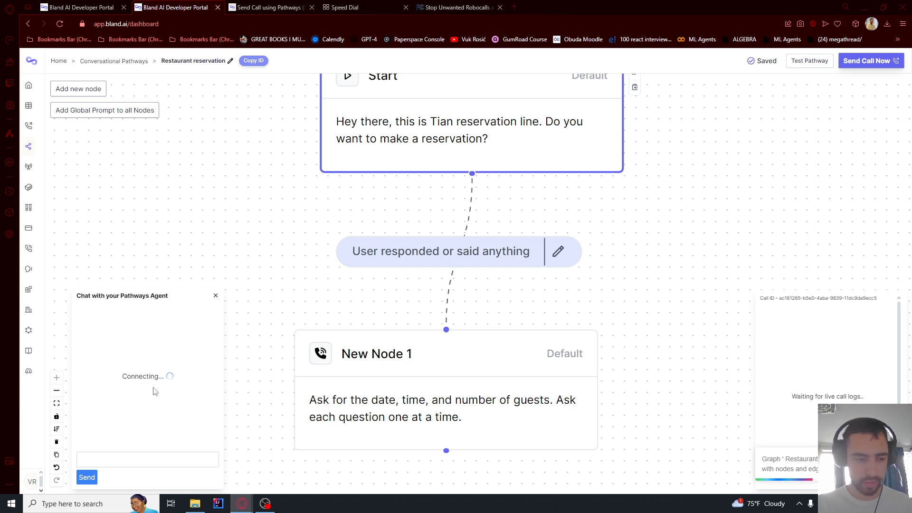
left_click(135, 462)
type("yes")
key("Return")
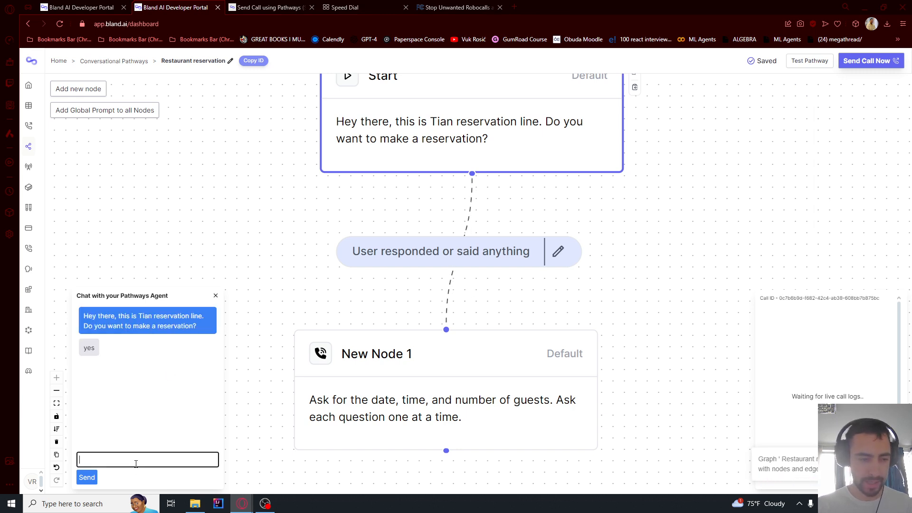
left_click_drag(110, 370, 168, 380)
left_click(140, 380)
double_click(138, 380)
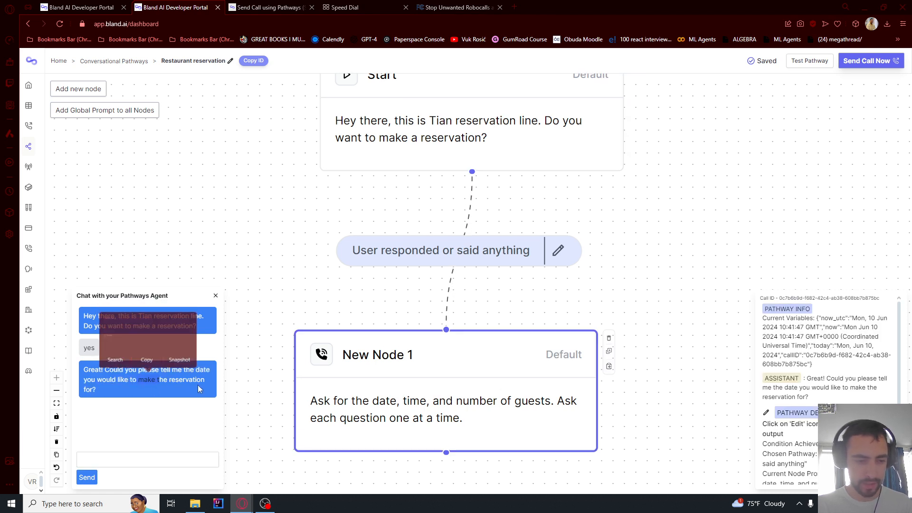
Send the reservation date 2/7/2024, then reply to the agent's time question
left_click(115, 460)
type("2/7/2024")
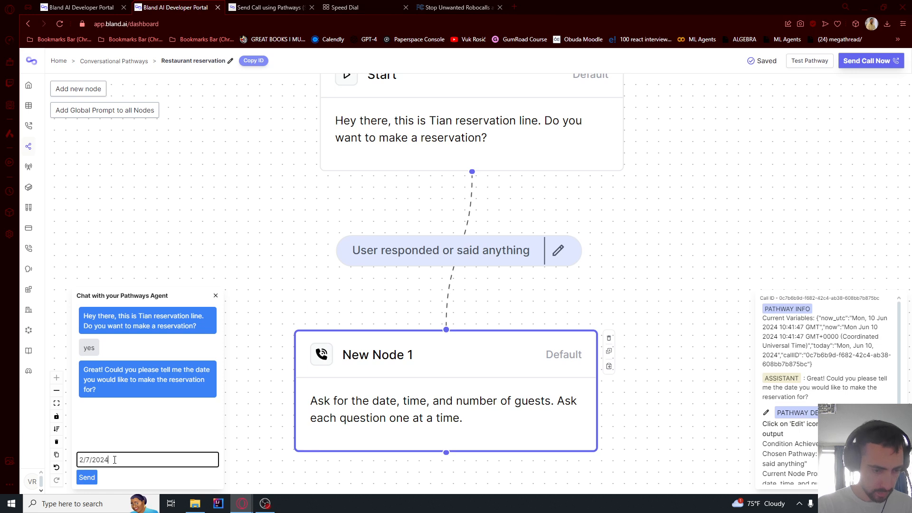
key("Return")
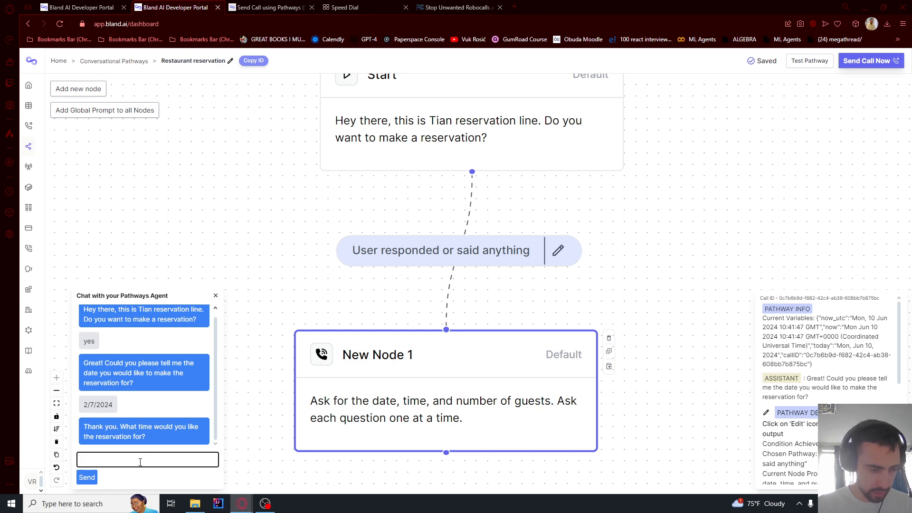
type("Vuk")
key("Return")
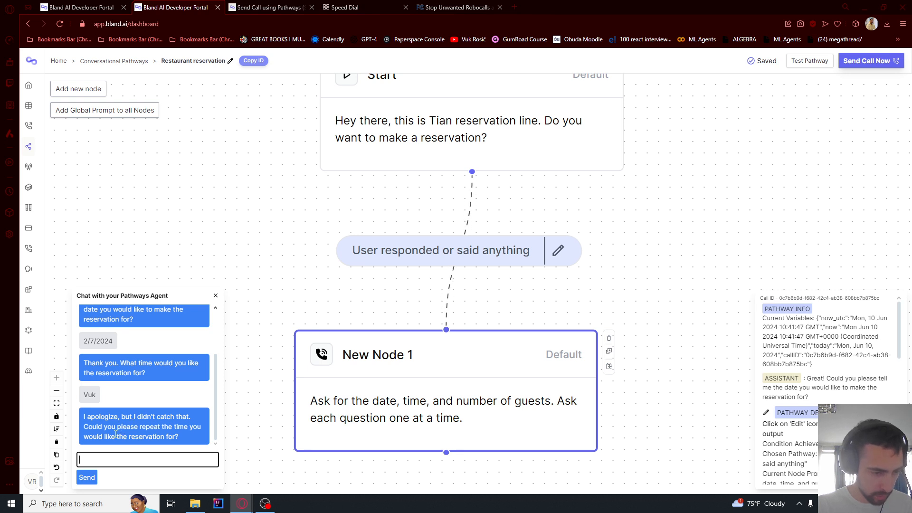
left_click_drag(119, 364, 135, 374)
left_click(135, 375)
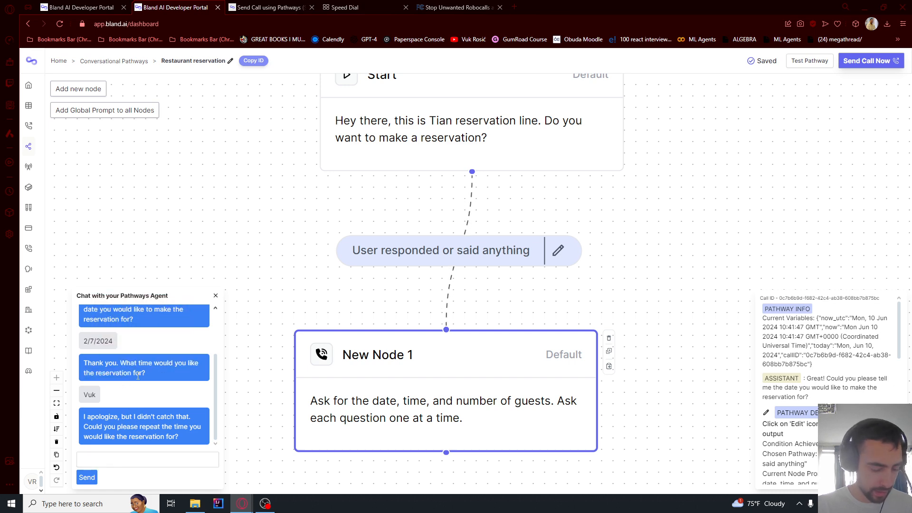
Give the reservation time 10PM and 4 guests to get the booking confirmed
left_click(121, 464)
type("10PM")
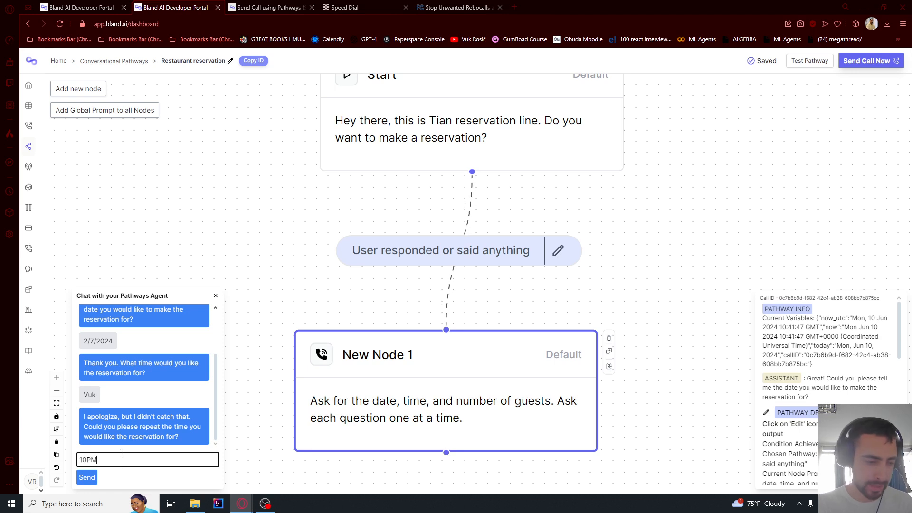
key("Return")
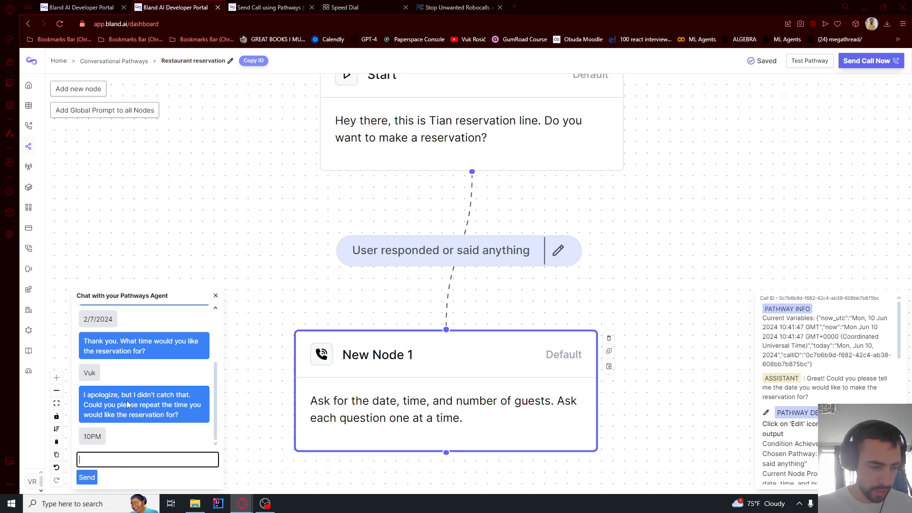
left_click_drag(100, 366, 102, 397)
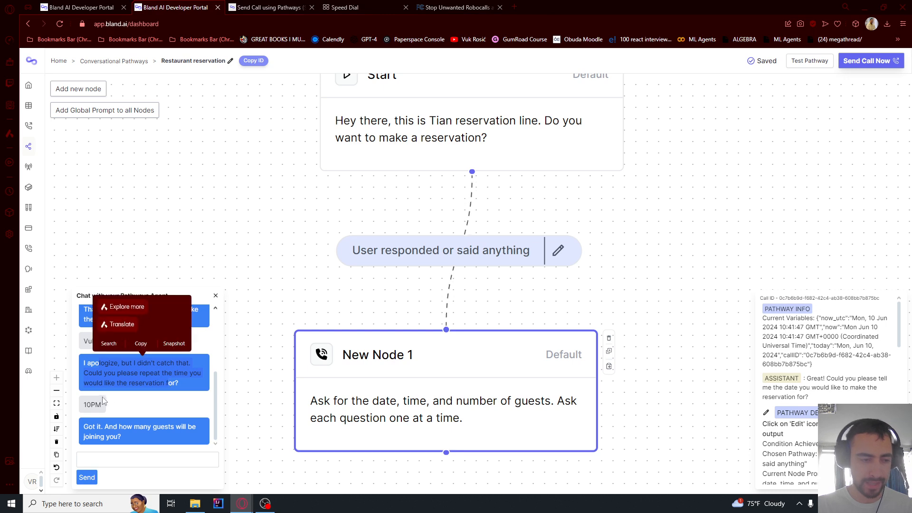
left_click(107, 426)
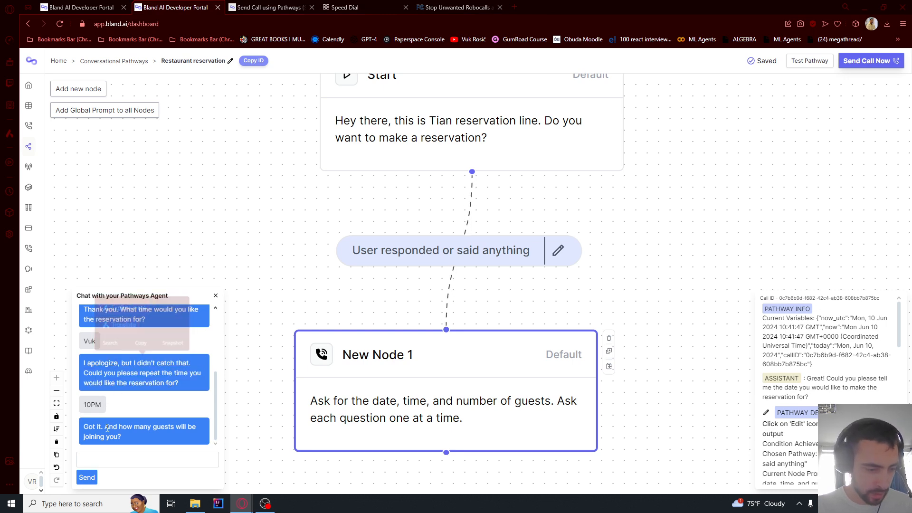
left_click(113, 459)
type("4")
key("Return")
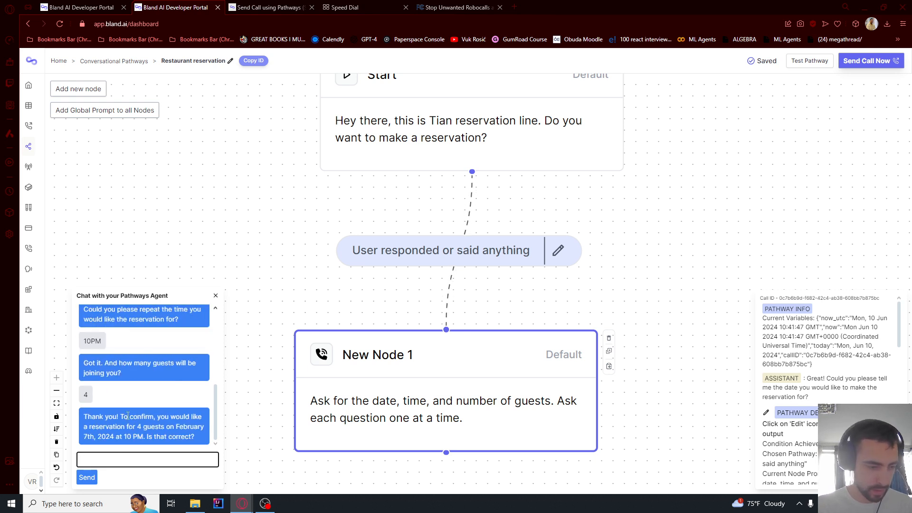
scroll(367, 249, "down", 2)
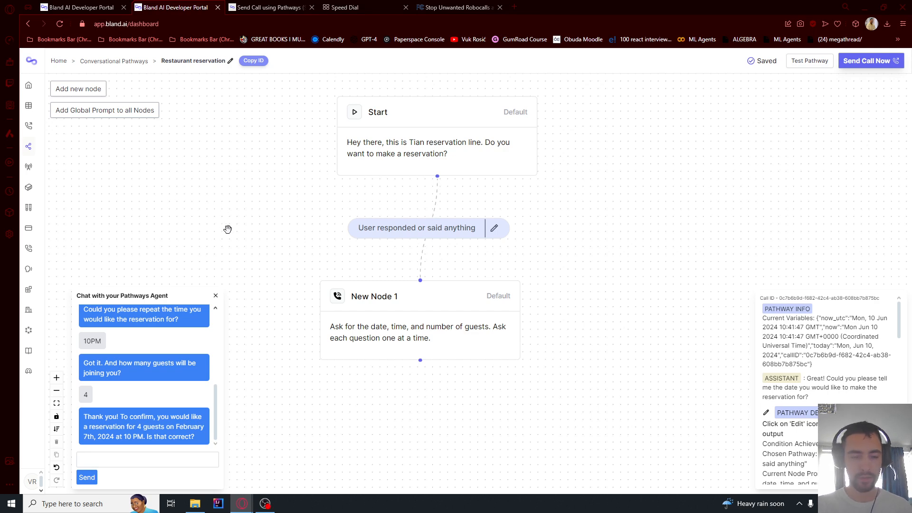
Add New Nodes 2 and 3 and connect New Node 1 to each of them
left_click_drag(243, 216, 274, 213)
scroll(259, 212, "down", 3)
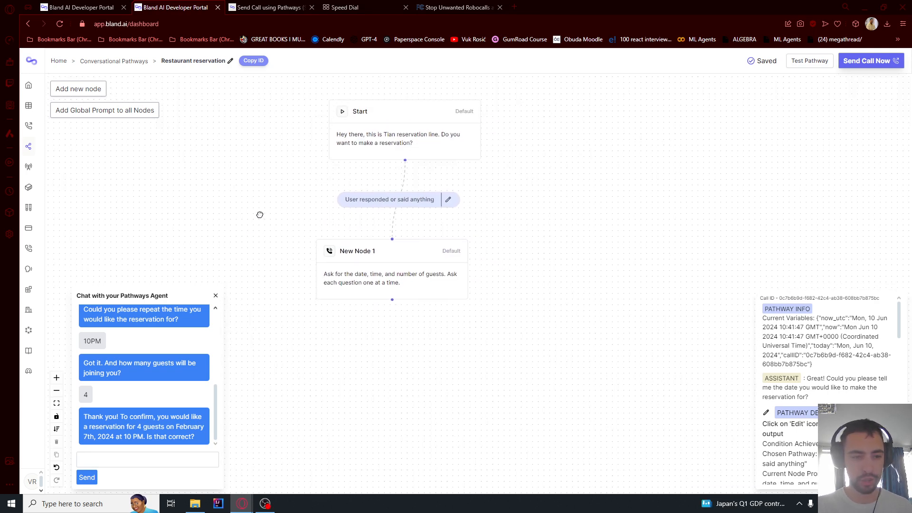
scroll(287, 223, "up", 3)
left_click(76, 88)
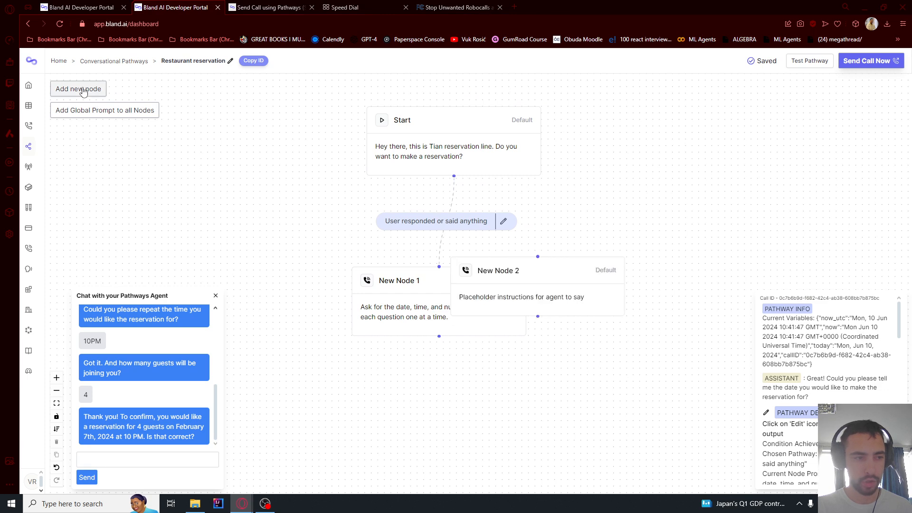
left_click_drag(555, 273, 581, 421)
left_click_drag(581, 294, 577, 198)
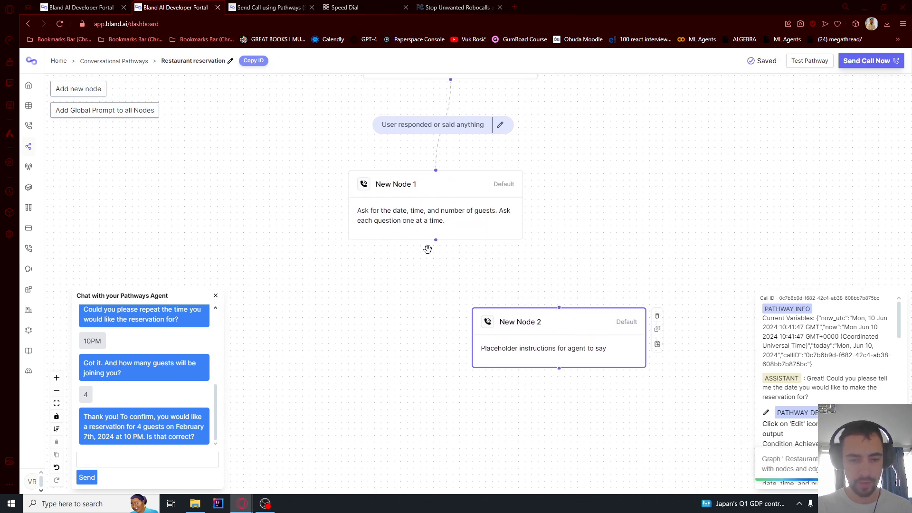
left_click_drag(435, 241, 560, 307)
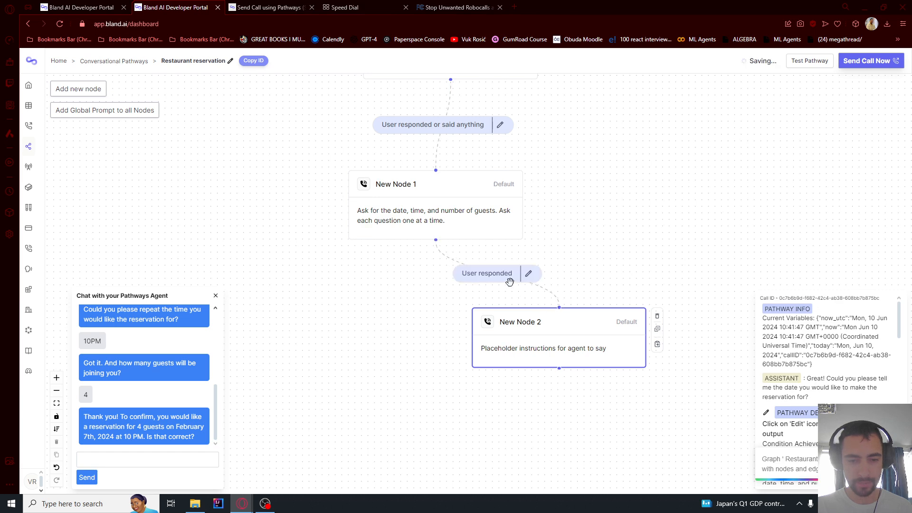
left_click(80, 88)
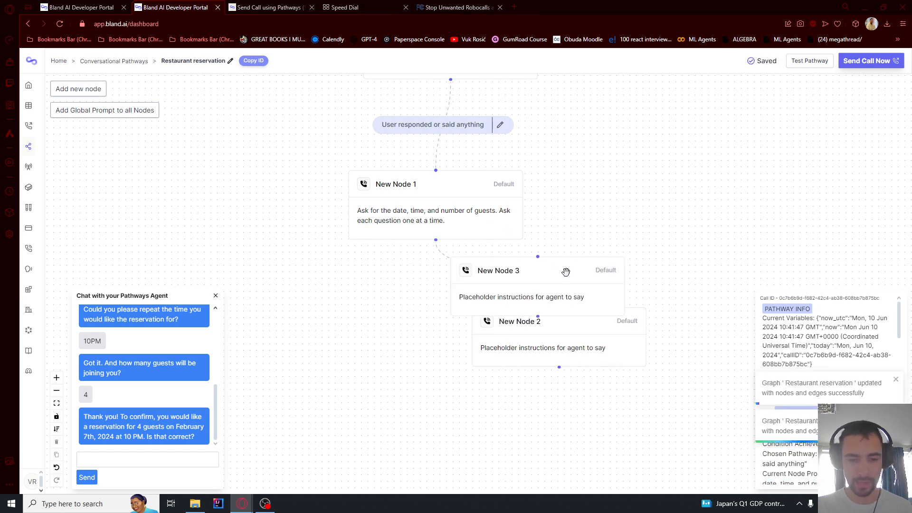
left_click_drag(561, 269, 325, 317)
left_click_drag(437, 237, 311, 301)
Label the route to New Node 2 'number of guests more than 8' and save
left_click(529, 276)
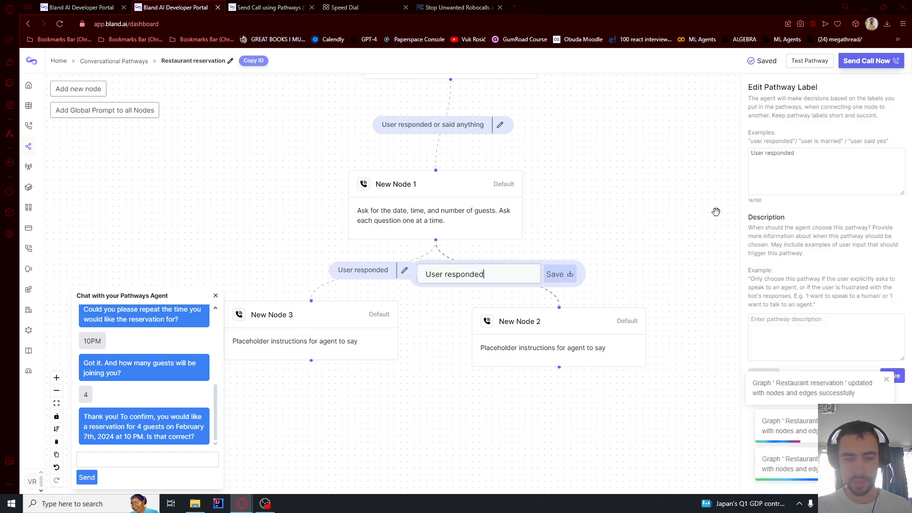
left_click(783, 165)
type("number of guests more than 8")
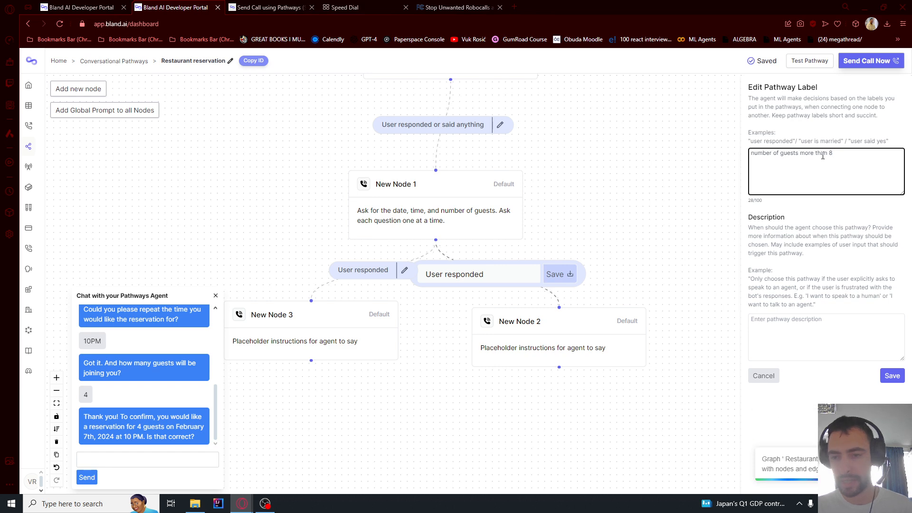
left_click_drag(835, 153, 737, 159)
left_click_drag(844, 158, 720, 157)
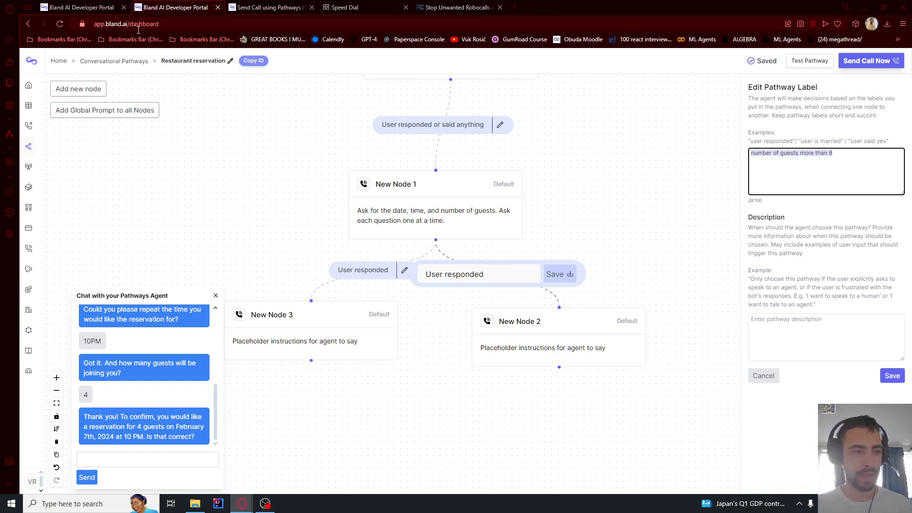
left_click(853, 173)
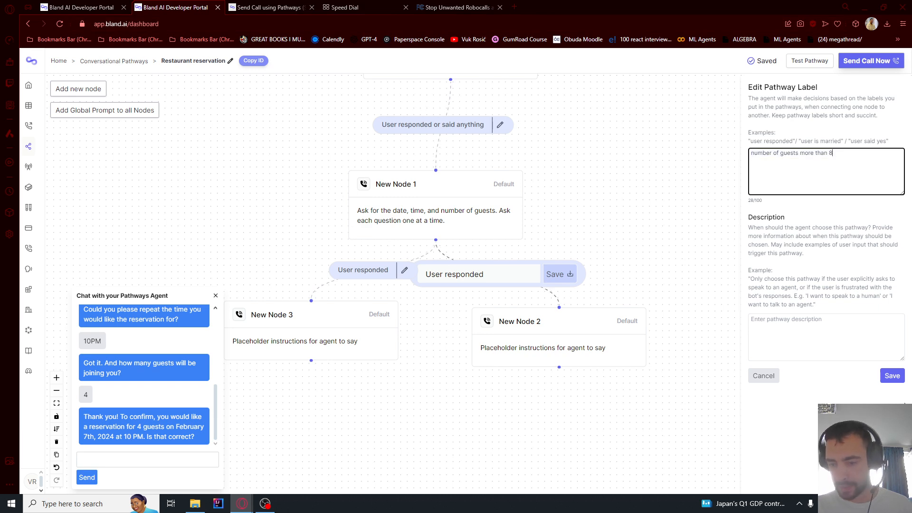
left_click(892, 376)
Make New Node 2 a Transfer Call node with the transfer-to-agent announcement prompt
double_click(539, 326)
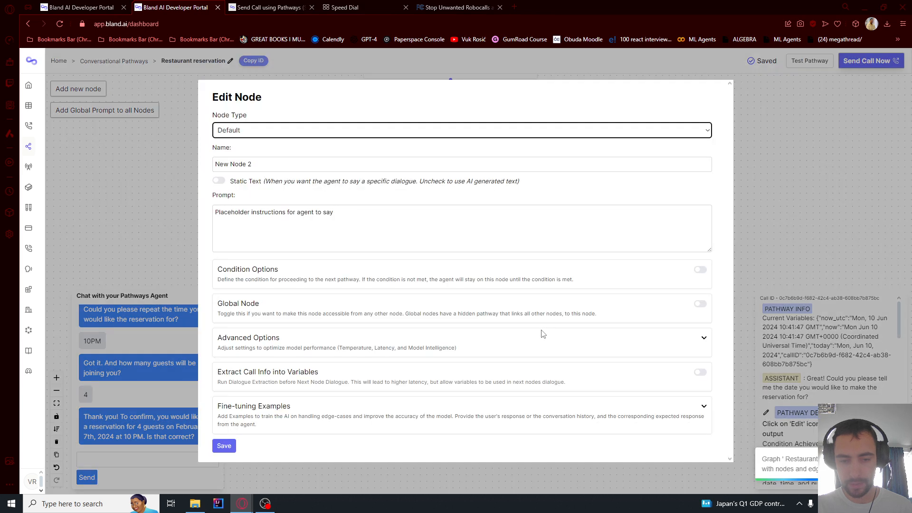
left_click(269, 135)
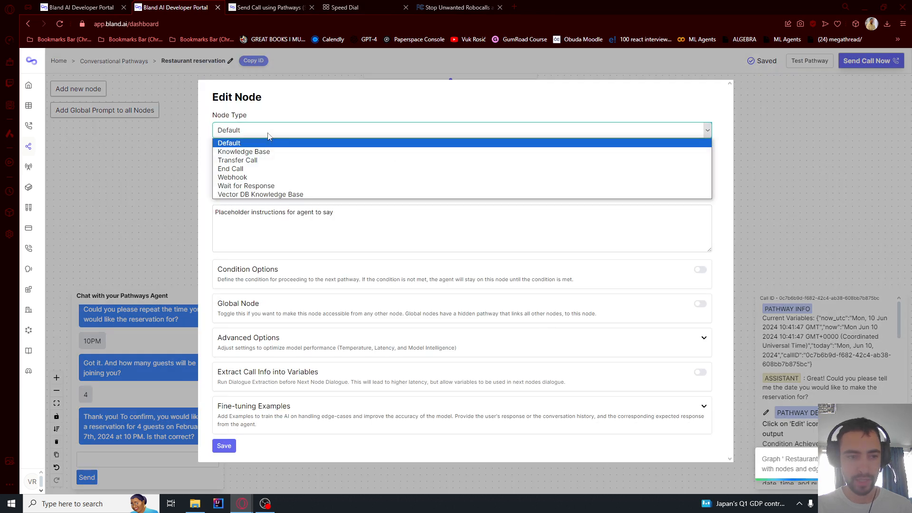
left_click(263, 160)
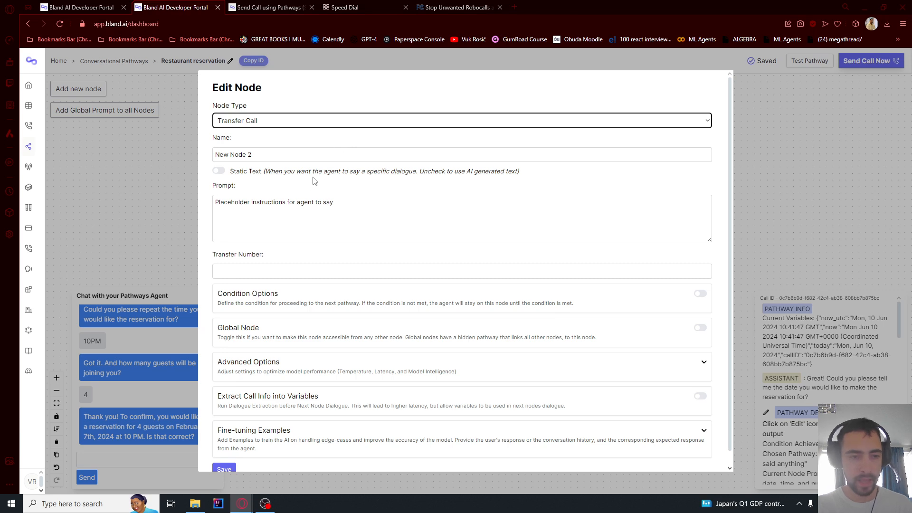
left_click(292, 209)
type("Tell the user you will be transferring them to our agent to handle your request.")
left_click_drag(236, 205, 382, 207)
left_click(268, 206)
left_click(367, 207)
left_click(394, 204)
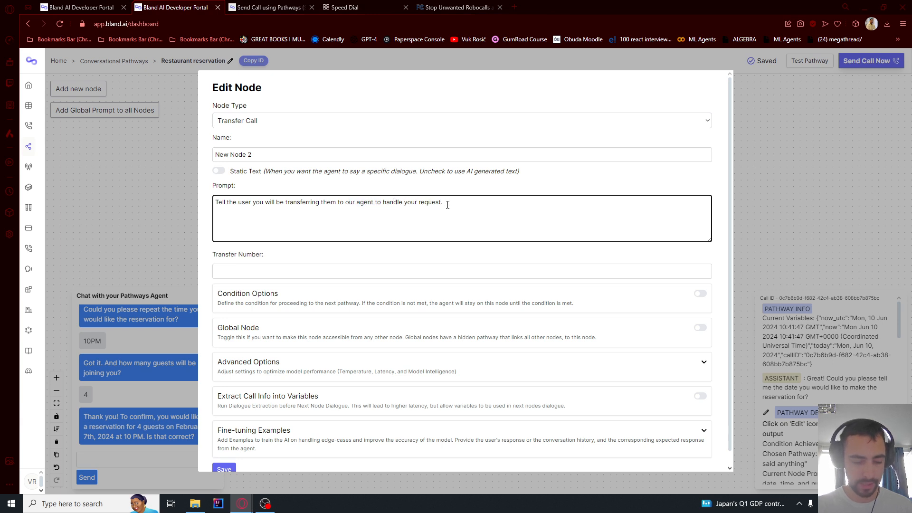
Paste the transfer phone number into the node and save its settings
left_click(251, 267)
key("ctrl+v")
scroll(285, 261, "down", 1)
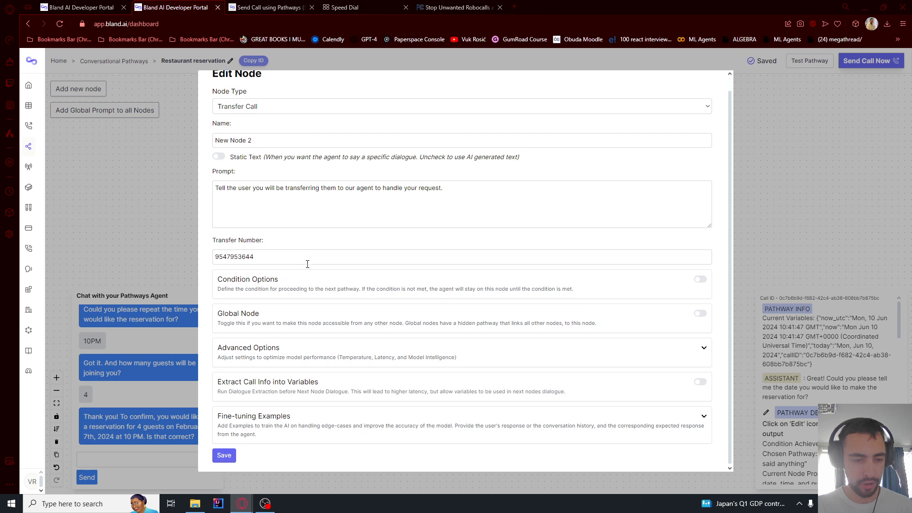
left_click(224, 455)
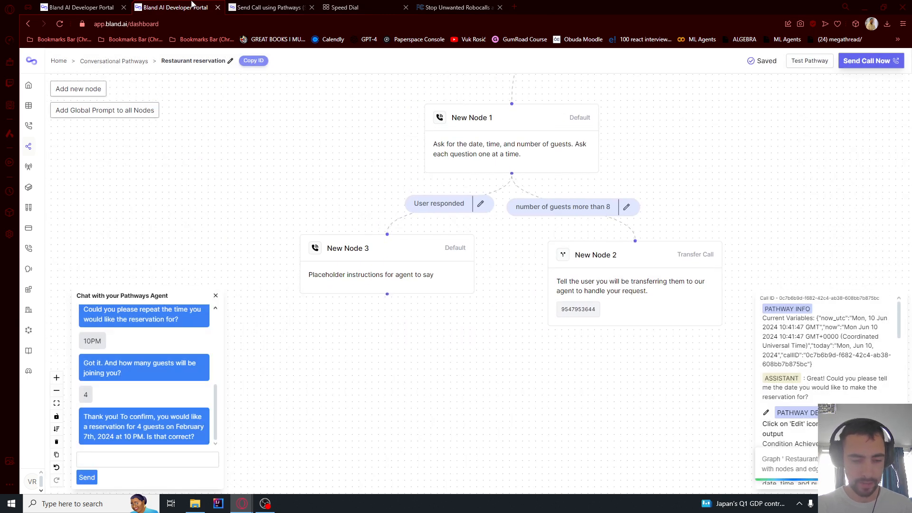
Replace the New Node 3 route label with 'number of guests less than 8' and save
left_click(481, 204)
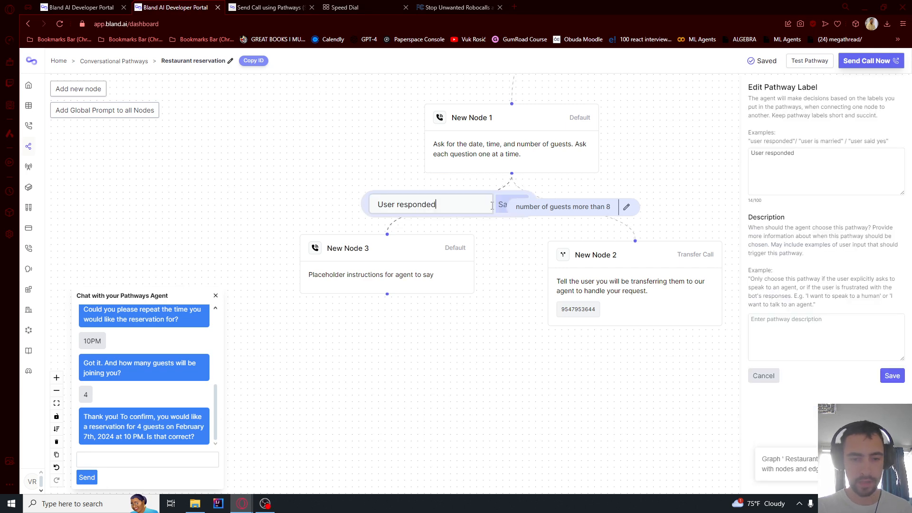
left_click(790, 160)
key("ctrl+a")
type("number of guests less than 8")
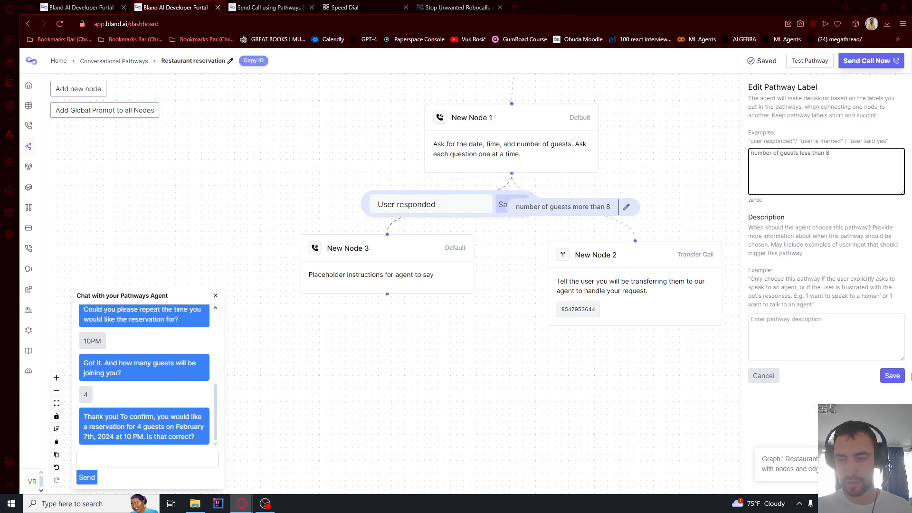
left_click(892, 376)
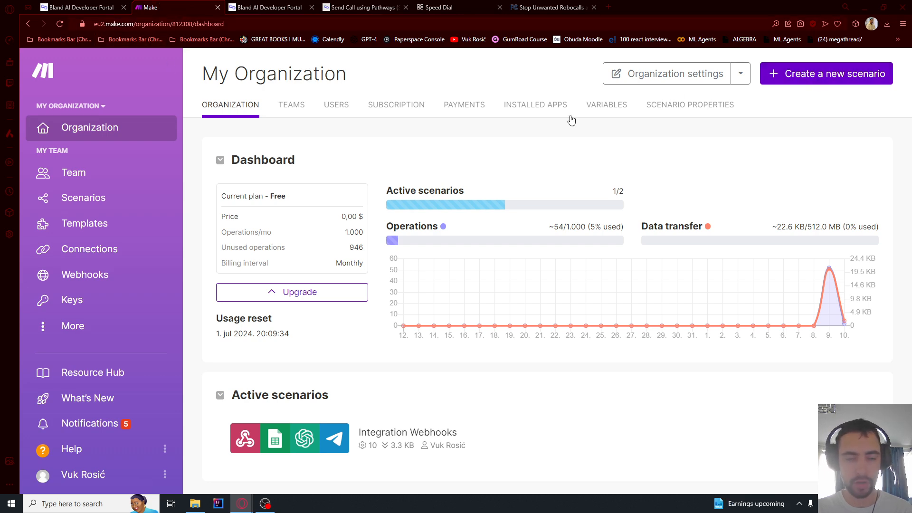
Start a new Make scenario with a Webhooks Custom webhook trigger
left_click(826, 72)
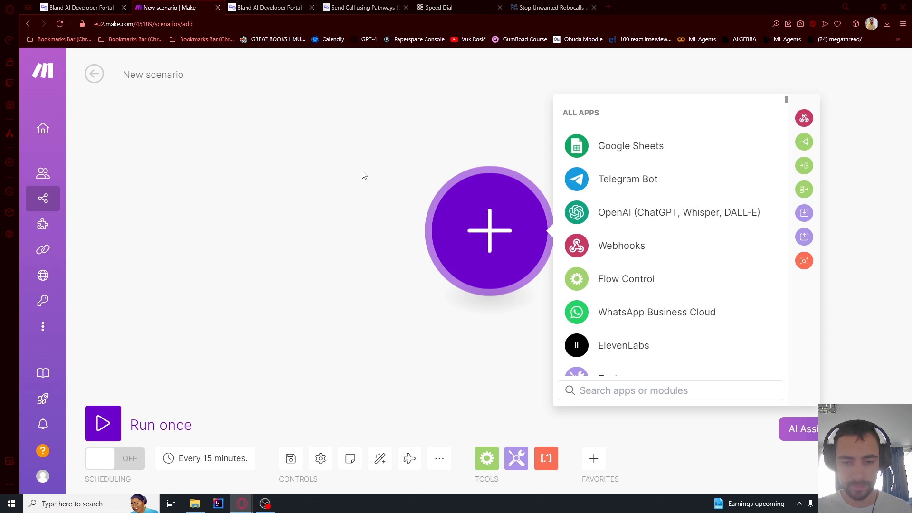
left_click(629, 245)
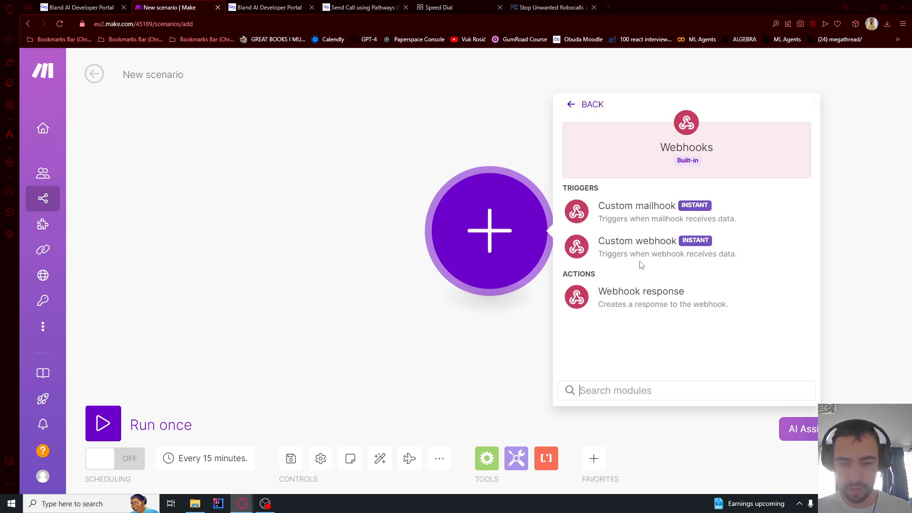
left_click(626, 252)
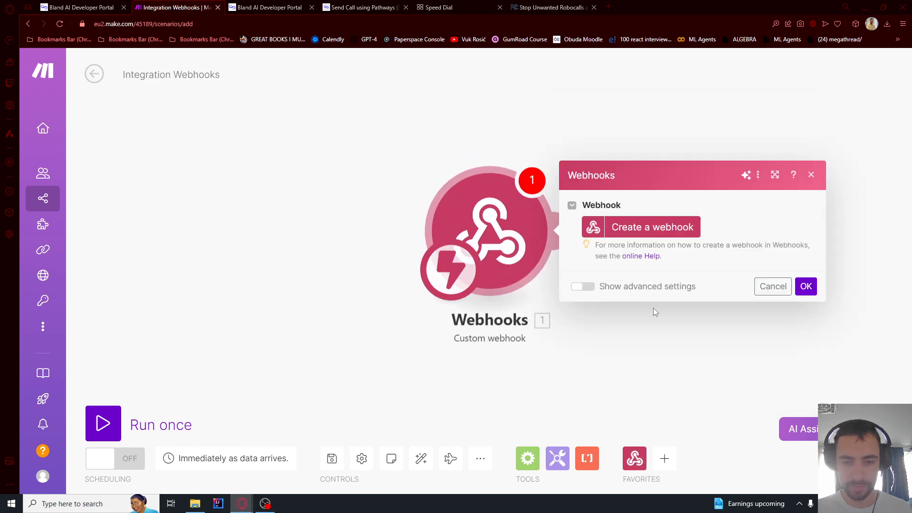
Create a new webhook named 'BlandAI restaurnt webhook' and confirm the trigger module
left_click(704, 224)
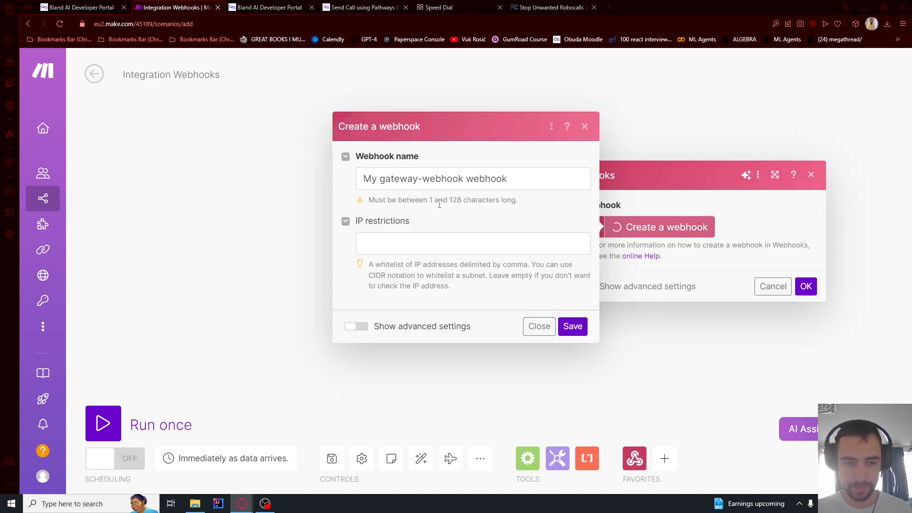
left_click_drag(462, 182, 277, 184)
type("BlandIA")
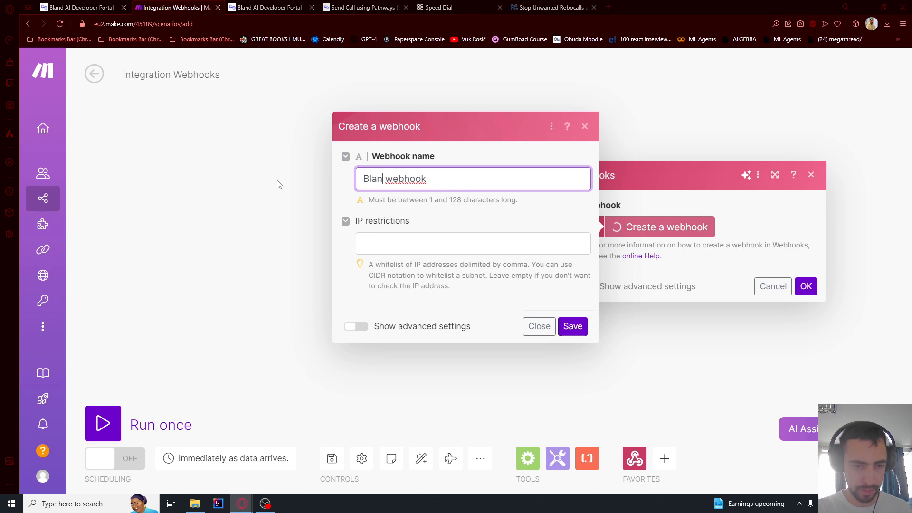
key("BackSpace")
key("BackSpace")
type("AI resp")
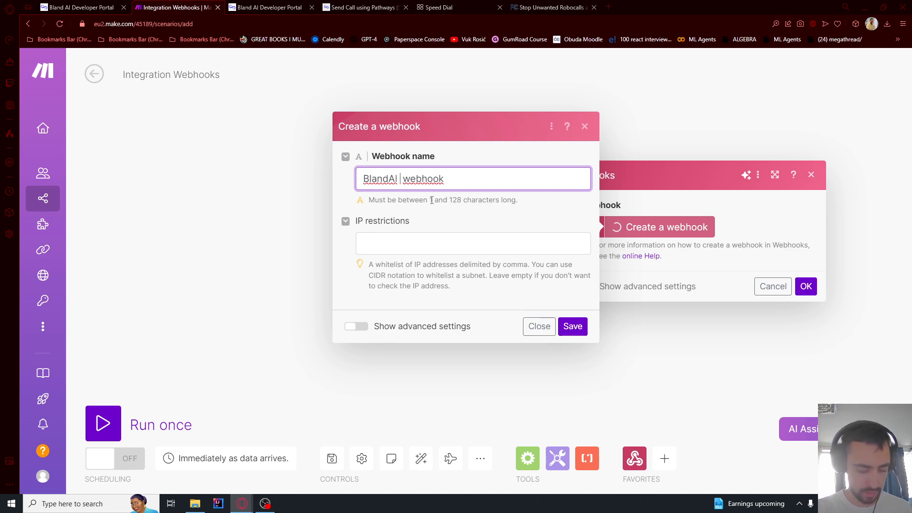
key("BackSpace")
type("taurnt")
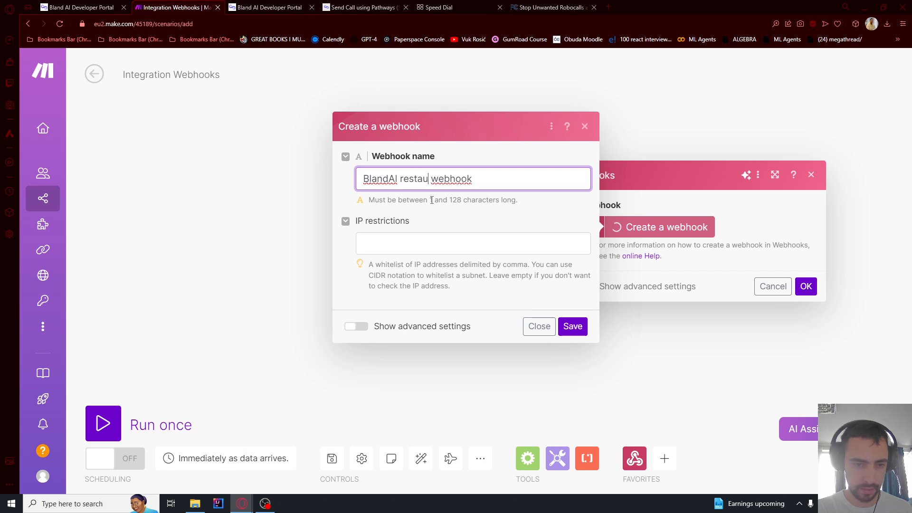
left_click(572, 327)
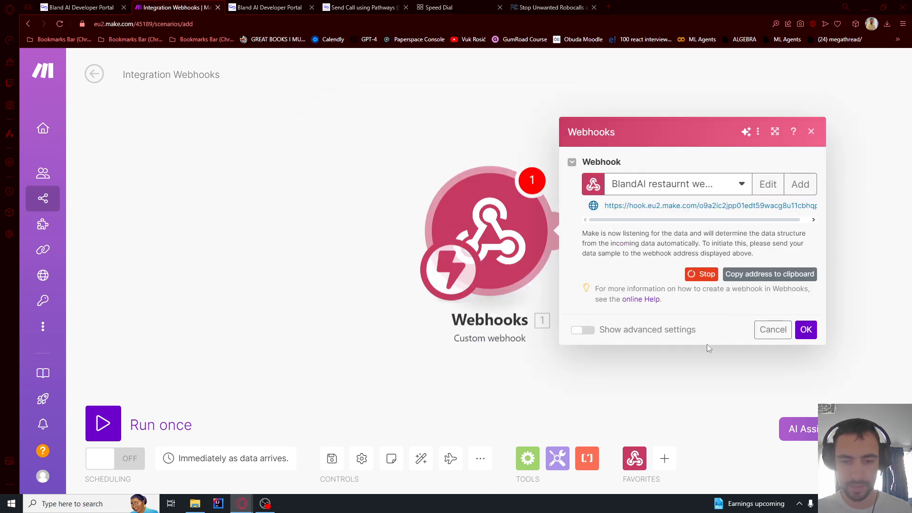
left_click(808, 334)
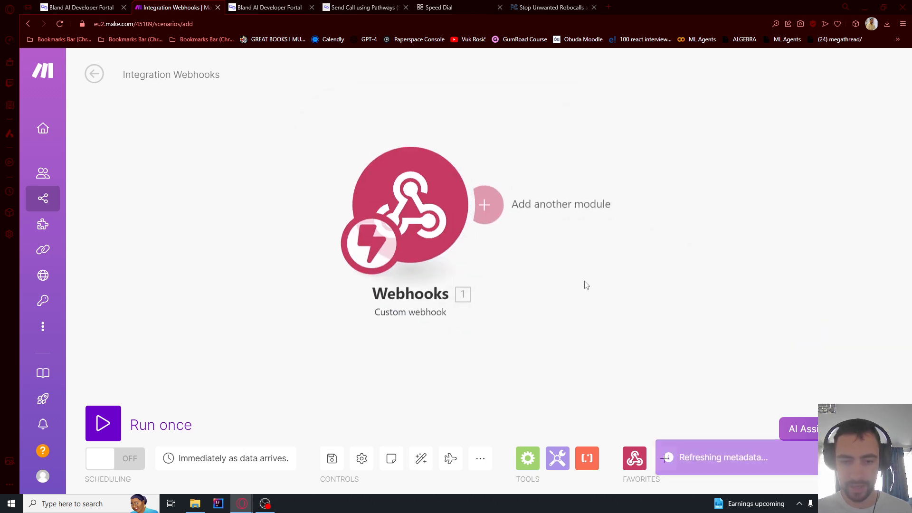
left_click(490, 272)
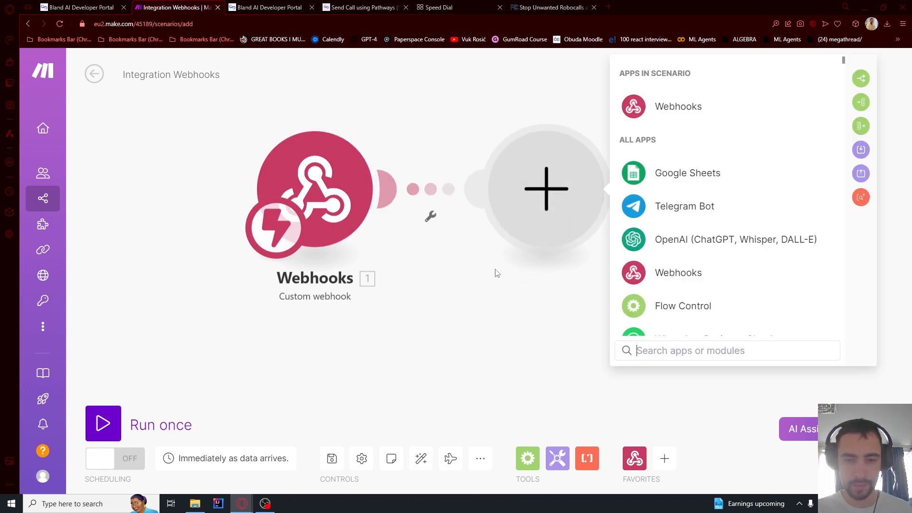
Add a Google Sheets Add a Row module using the existing Google connection and Tutorial spreadsheet
left_click(687, 175)
left_click(680, 225)
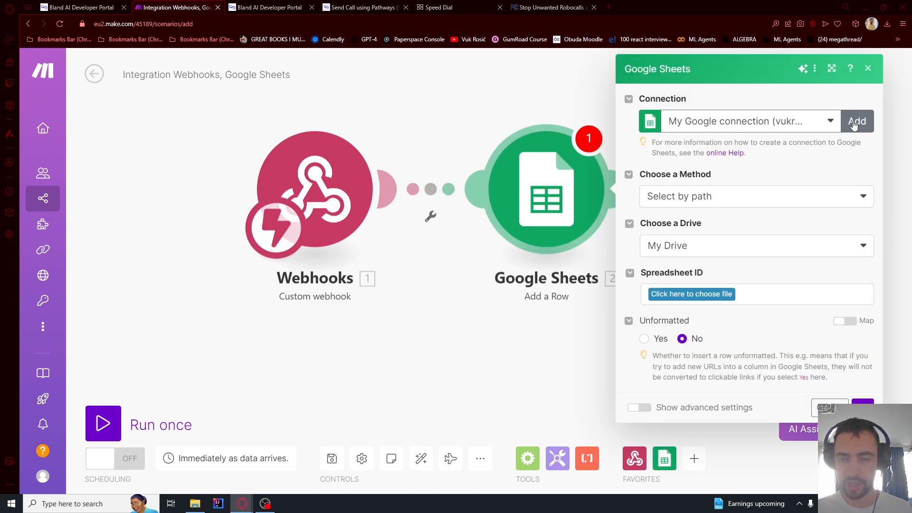
left_click(856, 123)
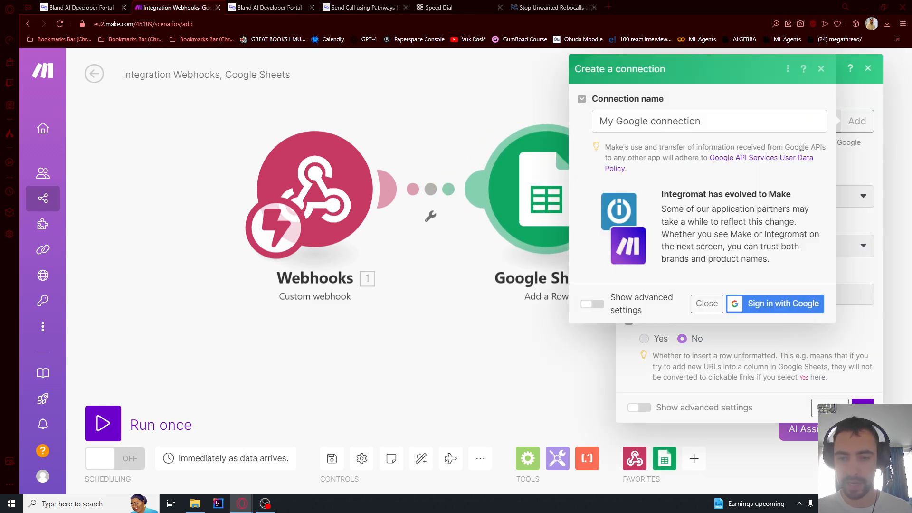
left_click(707, 304)
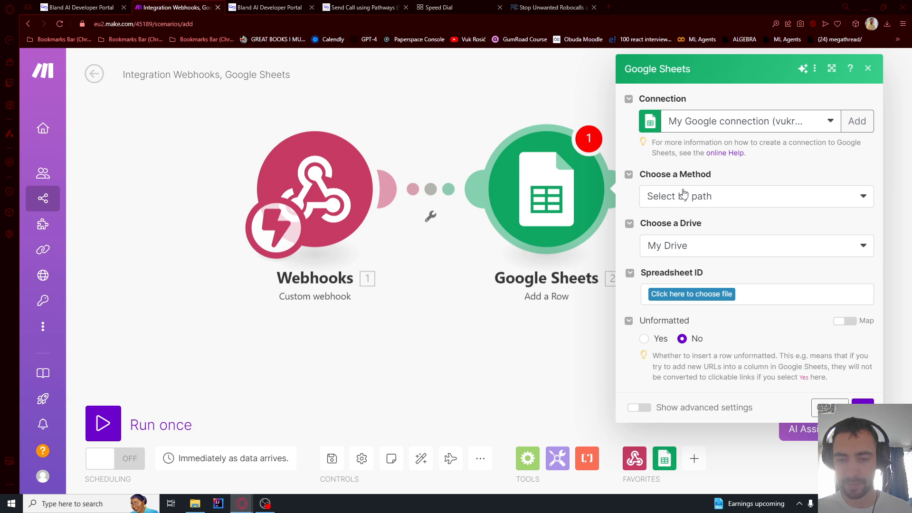
left_click(686, 295)
type("tutor")
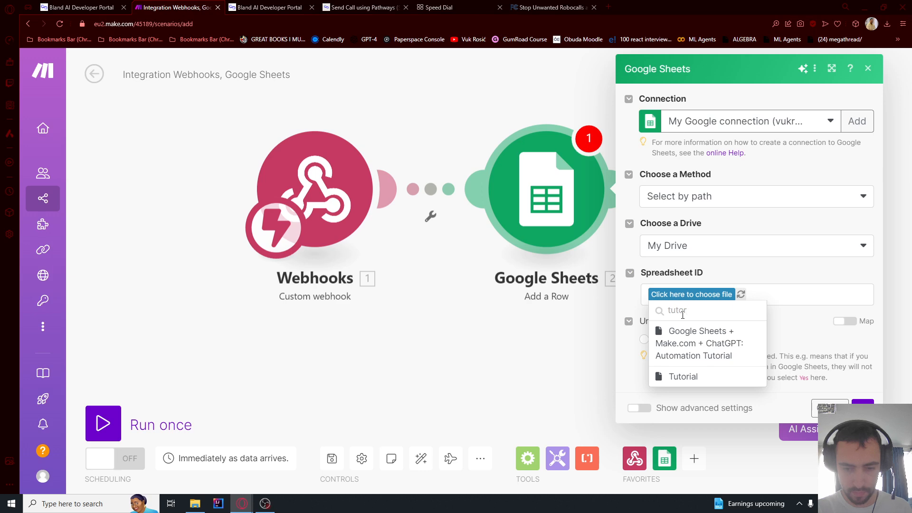
left_click(682, 376)
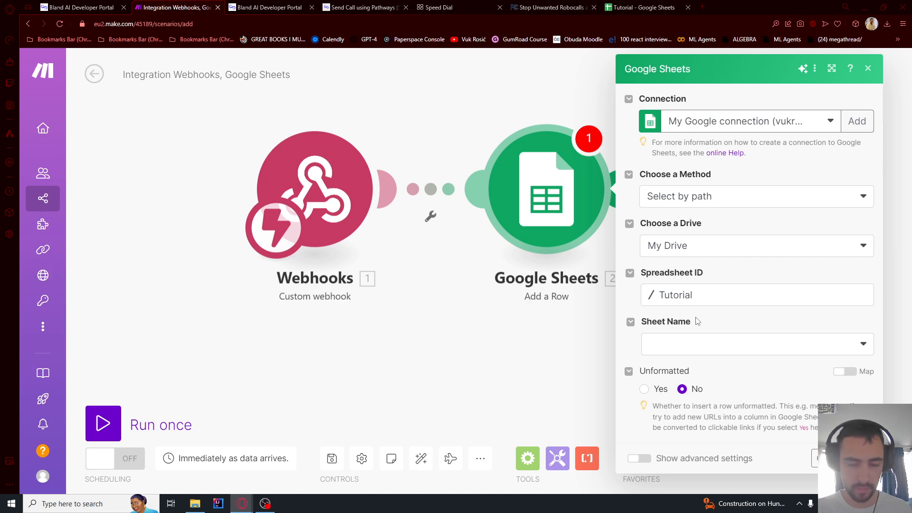
left_click(644, 7)
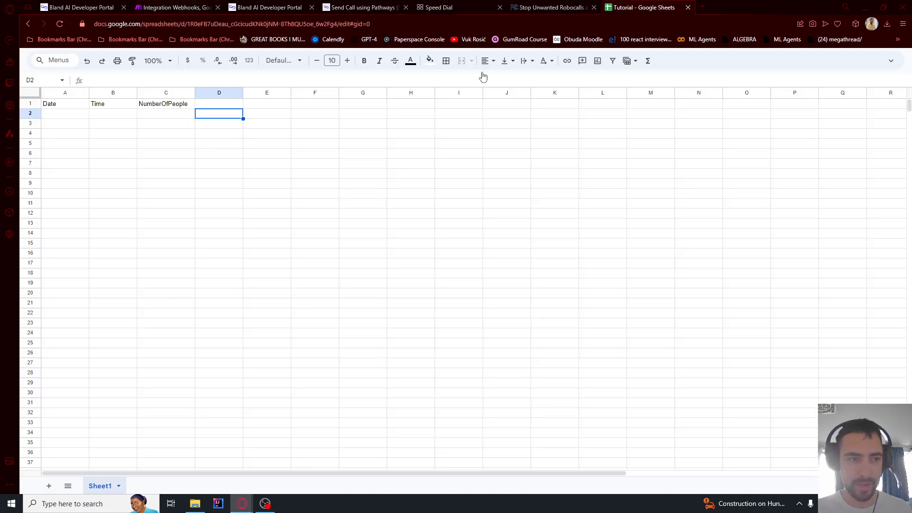
left_click(95, 115)
left_click(67, 105)
left_click(101, 106)
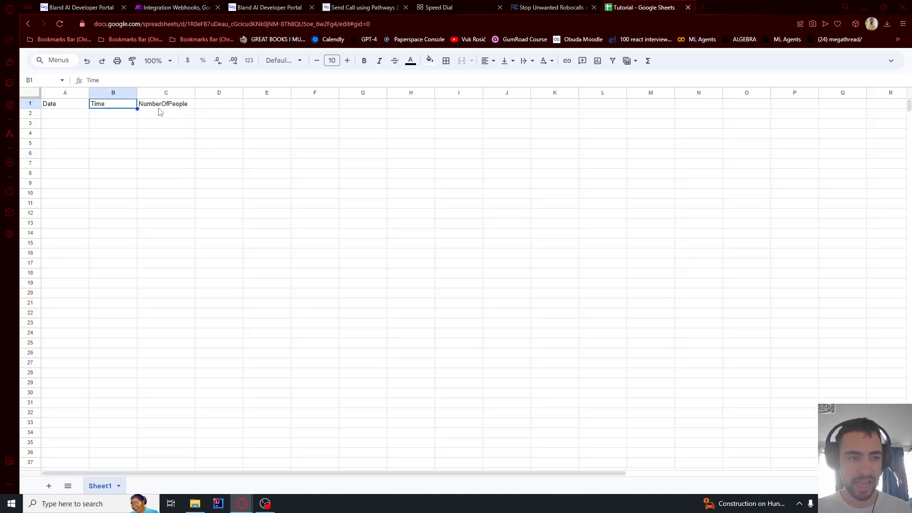
left_click(162, 108)
left_click(65, 106)
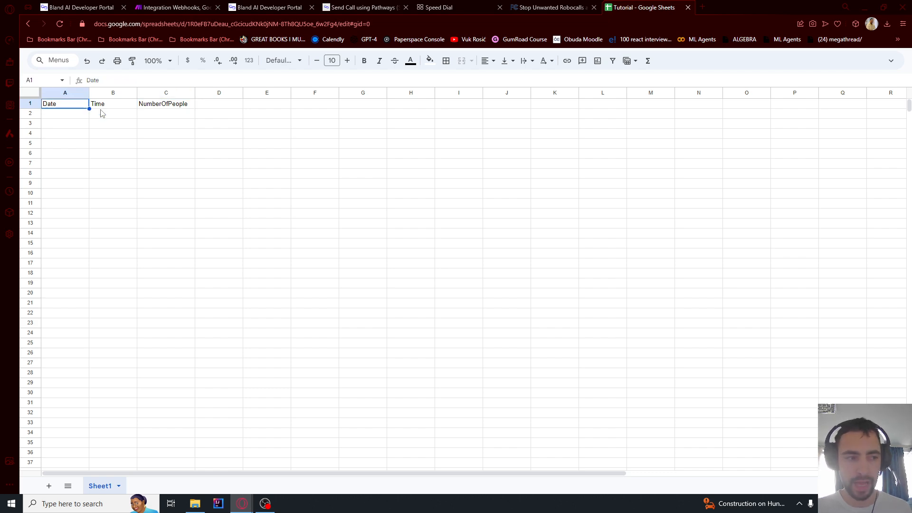
left_click(101, 114)
left_click(221, 110)
left_click(165, 106)
left_click(120, 106)
left_click(155, 106)
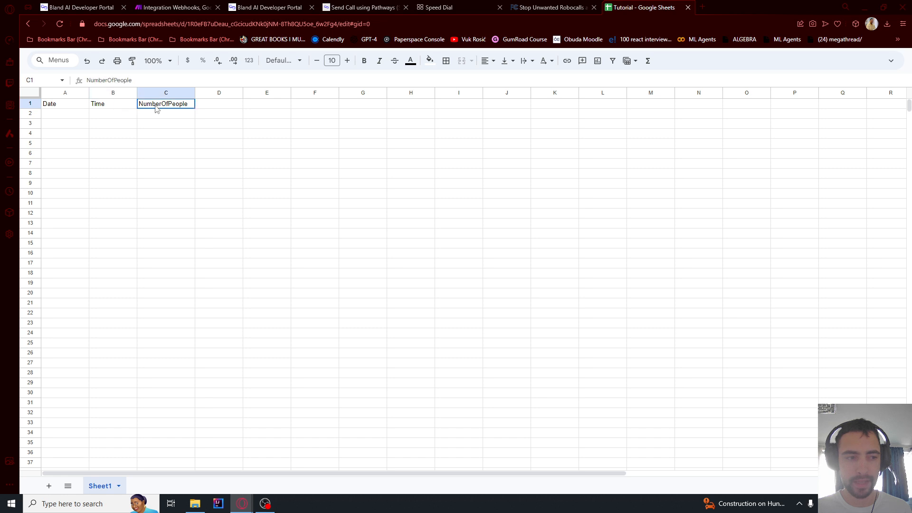
left_click(209, 106)
left_click(177, 7)
Set Sheet1 as the Add a Row target sheet, then copy the webhook's address
left_click(695, 341)
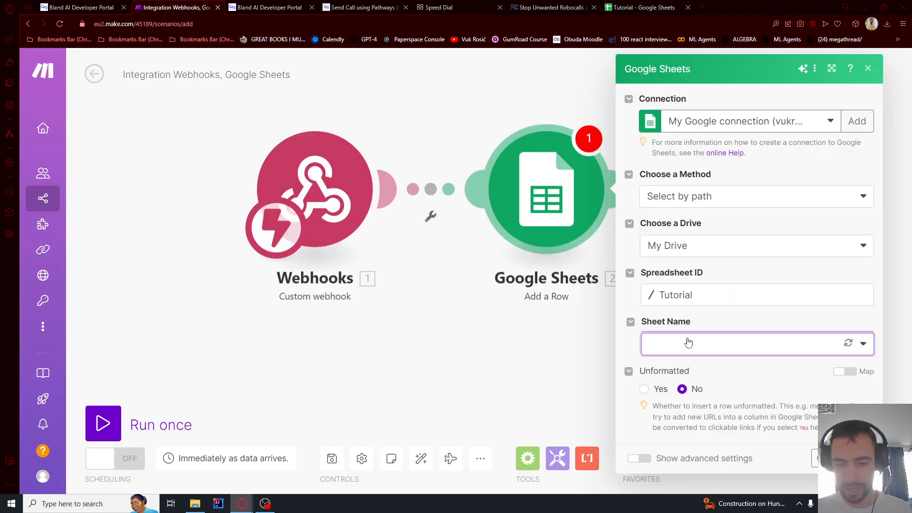
left_click(666, 324)
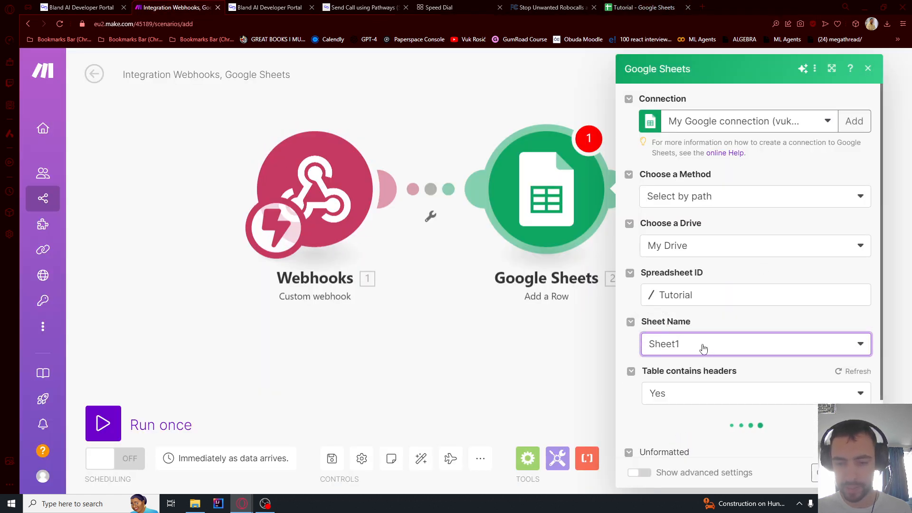
scroll(702, 350, "down", 4)
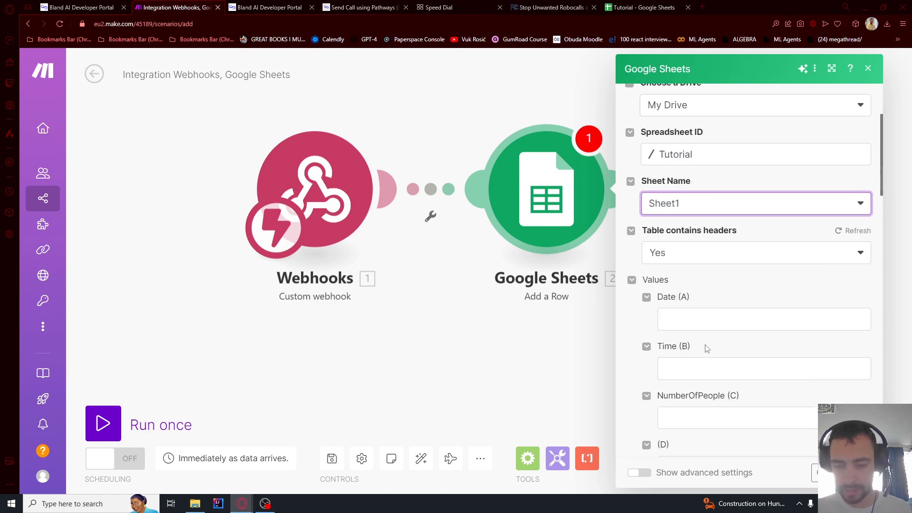
scroll(684, 330, "down", 1)
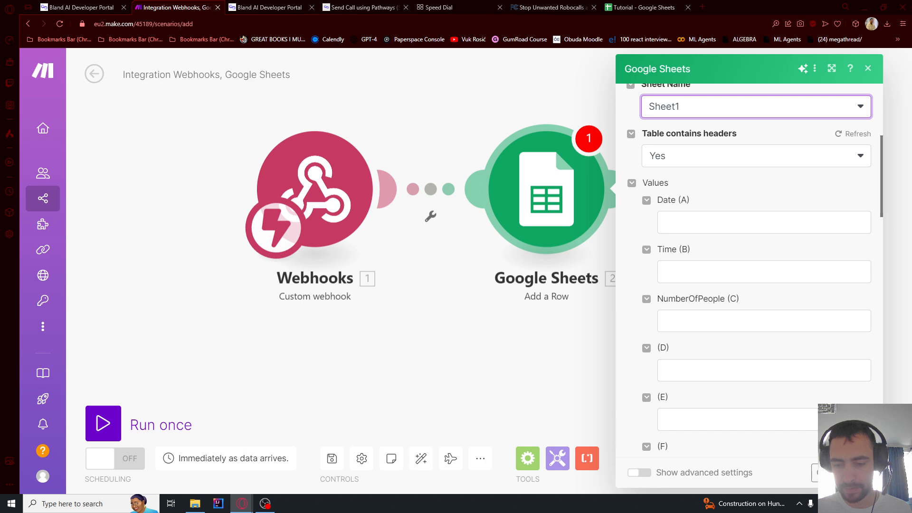
left_click(522, 314)
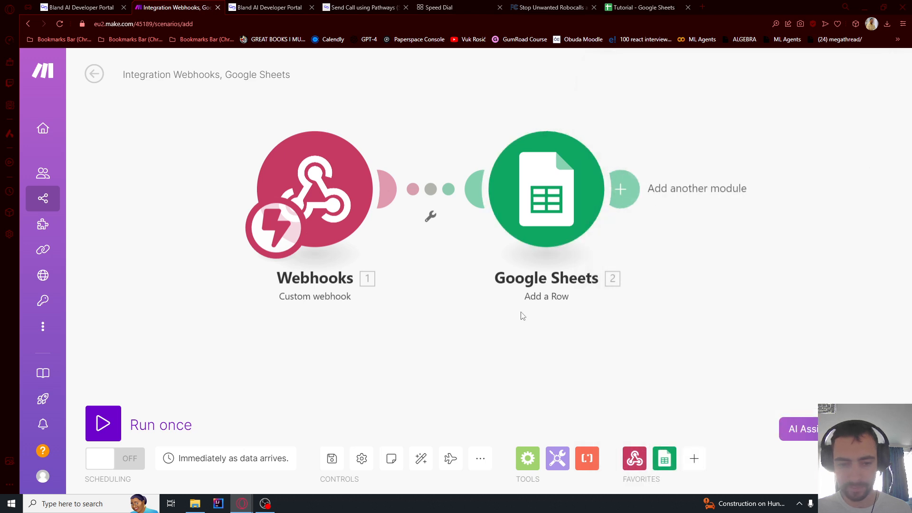
left_click(326, 178)
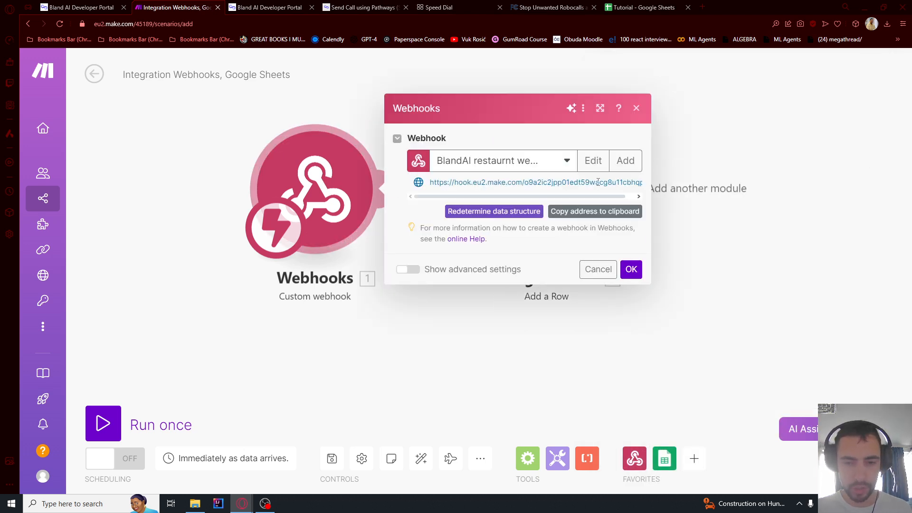
left_click(581, 215)
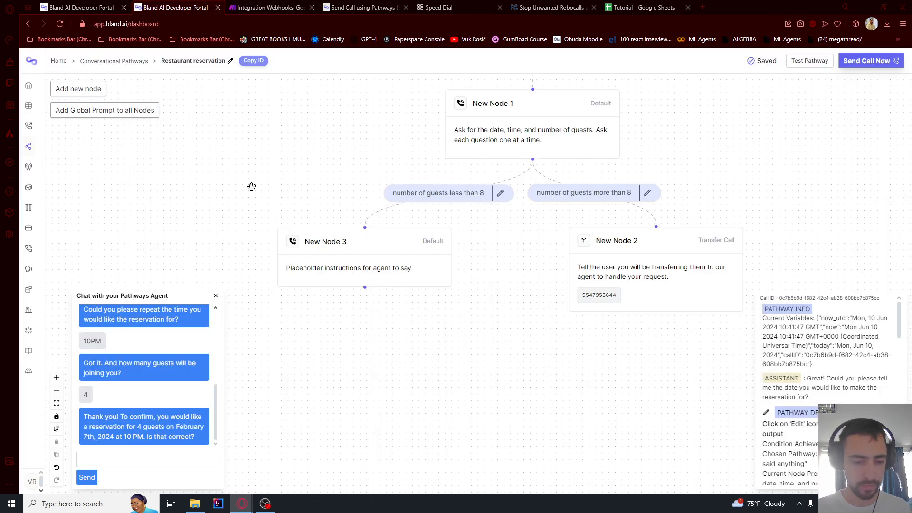
Turn New Node 3 into a Webhook node named 'Reseration webhook'
double_click(328, 252)
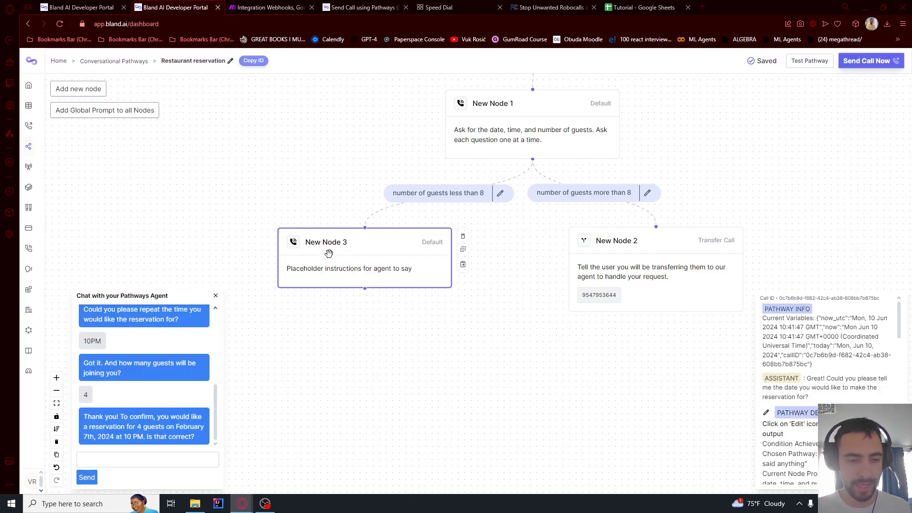
left_click(267, 130)
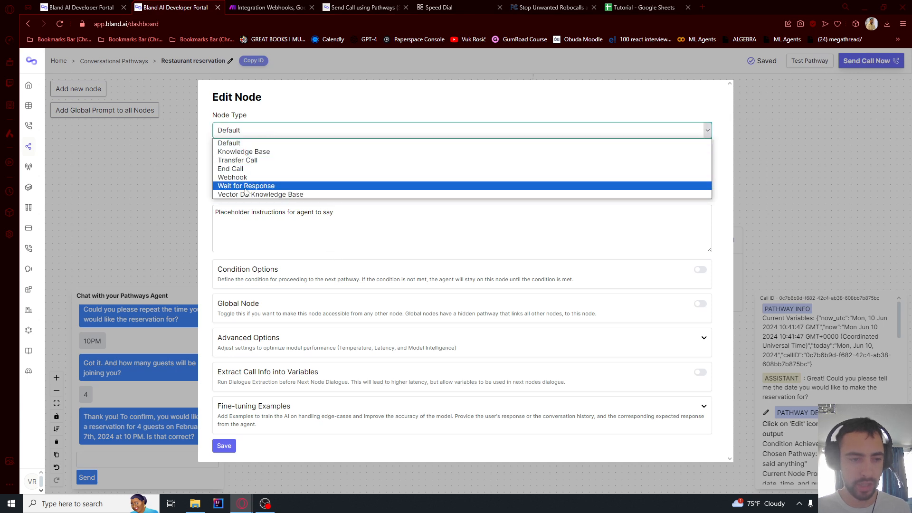
left_click(233, 177)
left_click(240, 151)
key("ctrl+a")
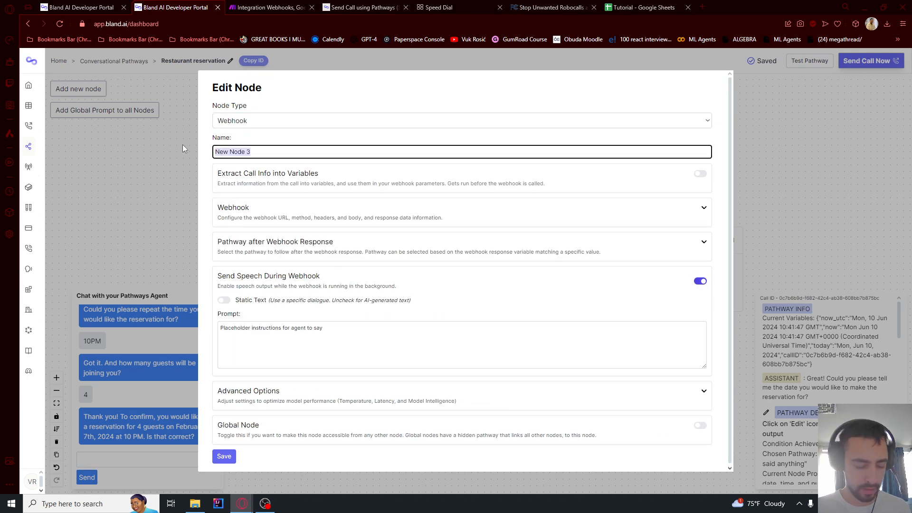
type("Reseration webhook")
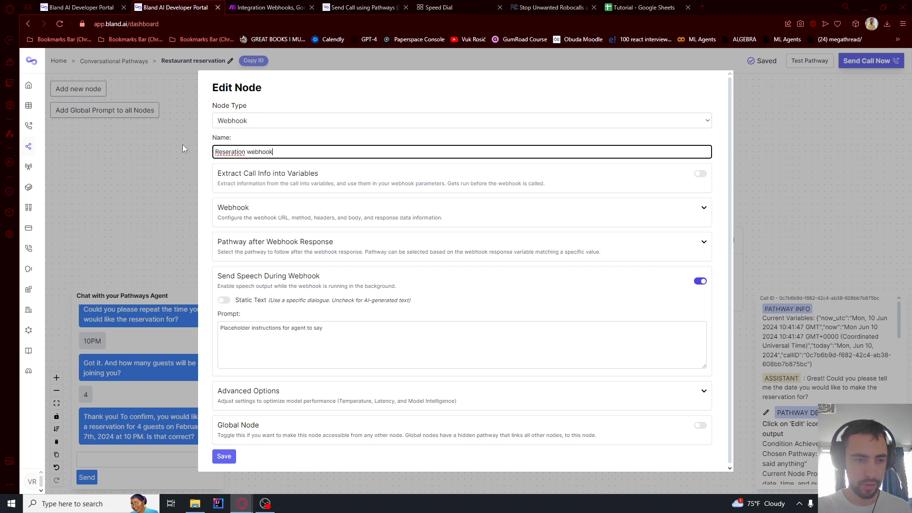
left_click(209, 197)
Set the webhook request to POST with the copied Make webhook address as URL
left_click(703, 207)
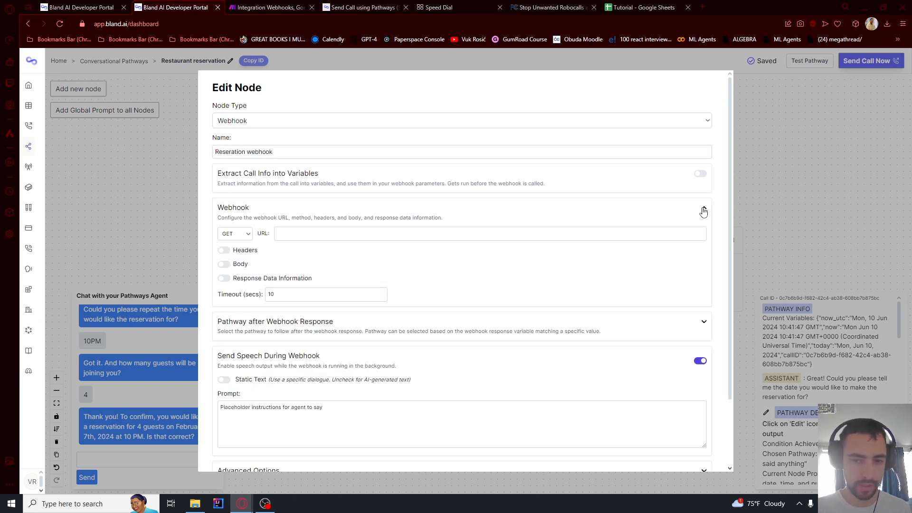
left_click(246, 235)
left_click(229, 251)
left_click(315, 234)
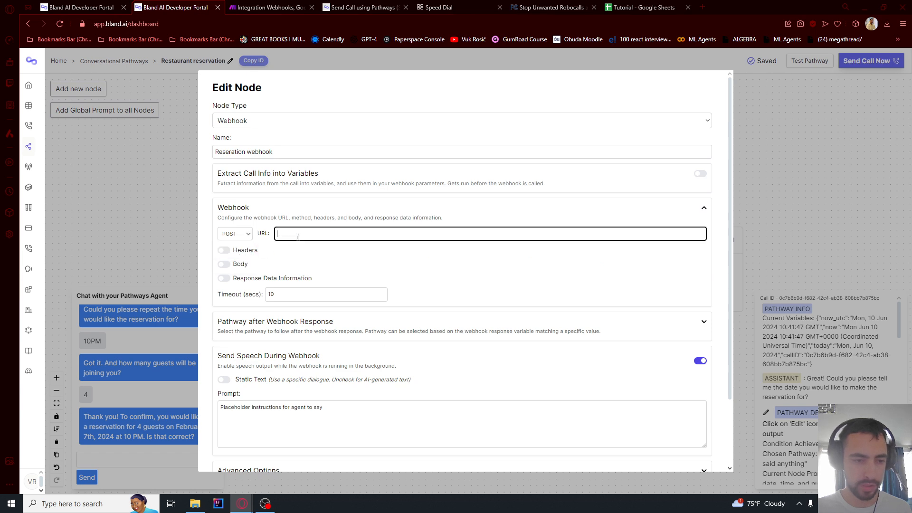
scroll(323, 251, "down", 2)
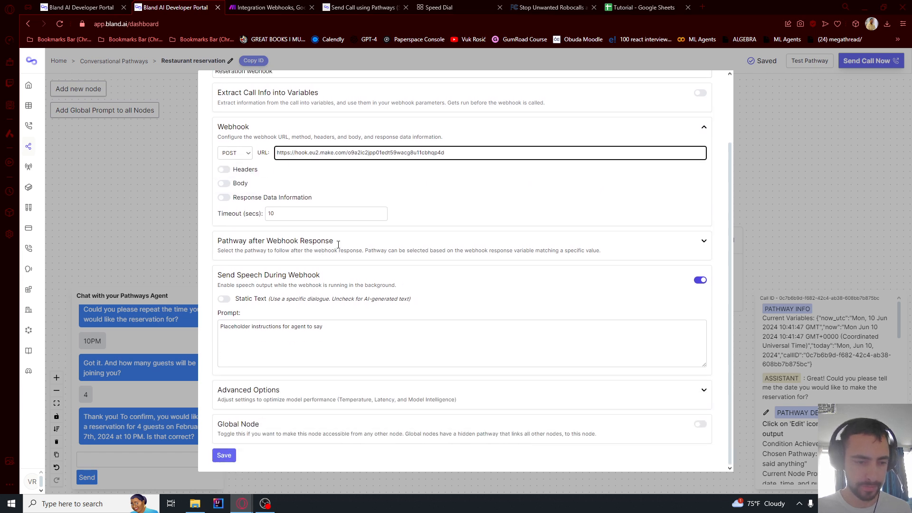
scroll(385, 195, "up", 2)
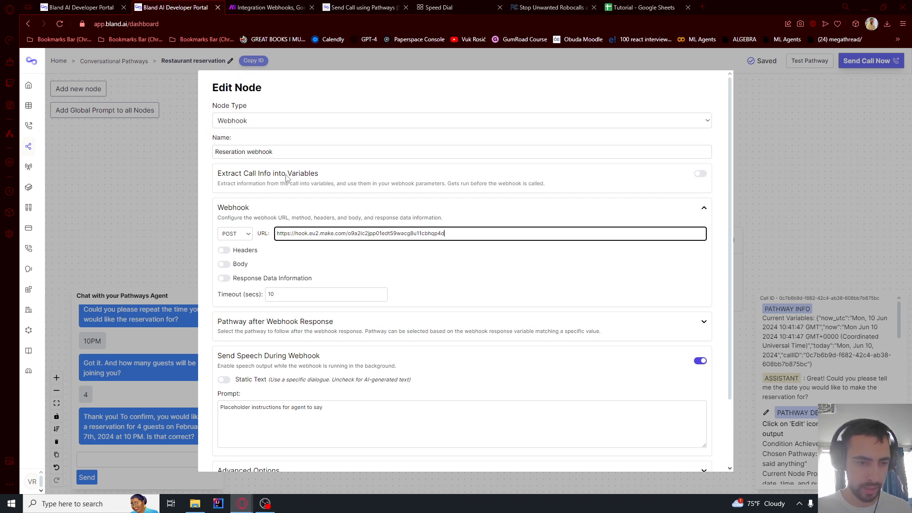
left_click(254, 174)
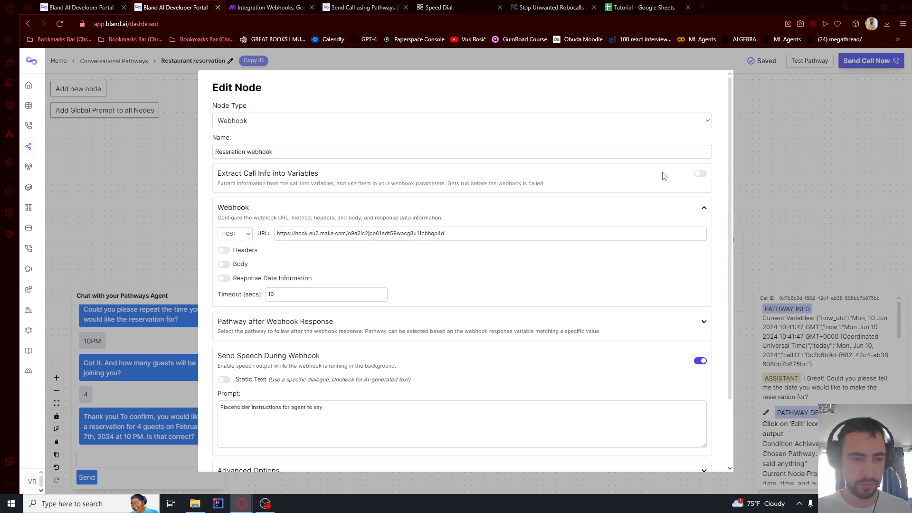
Turn on variable extraction and add a String variable 'date' with a pasted description
left_click(700, 174)
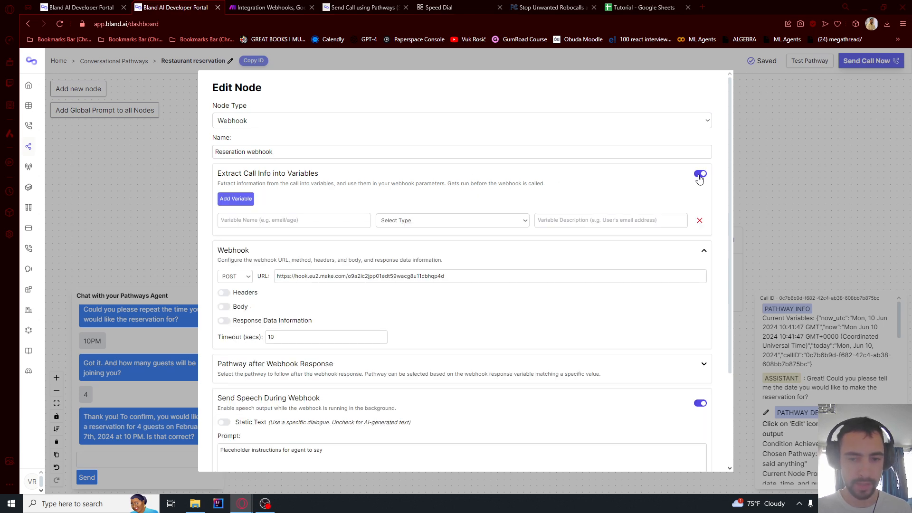
left_click(236, 199)
left_click(237, 200)
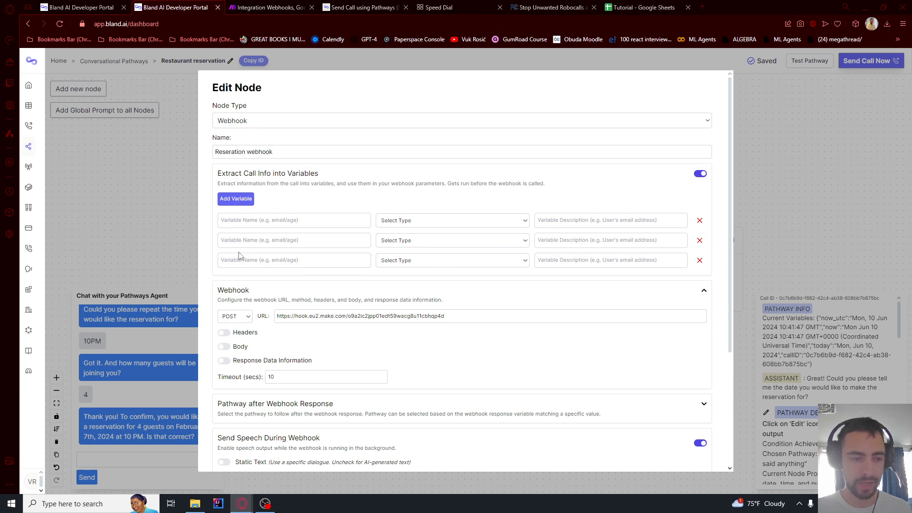
left_click(247, 220)
type("date")
left_click(409, 220)
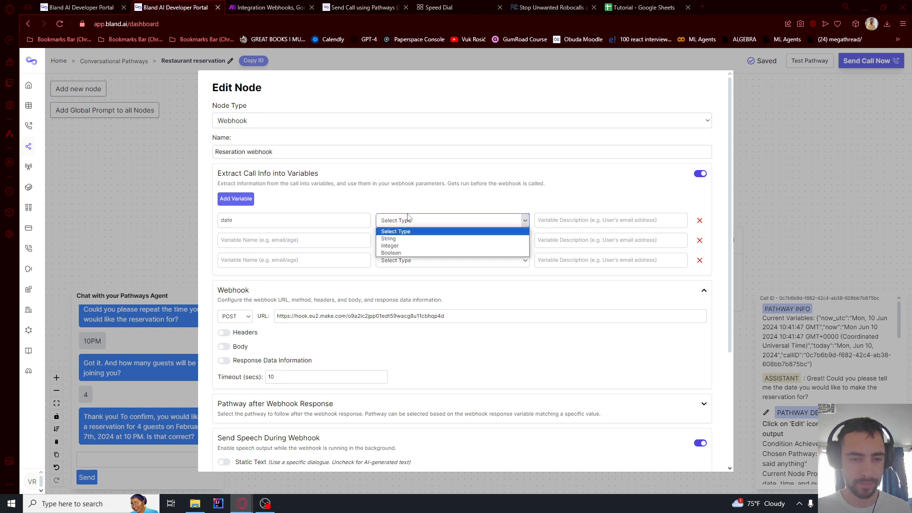
left_click(401, 239)
left_click(539, 221)
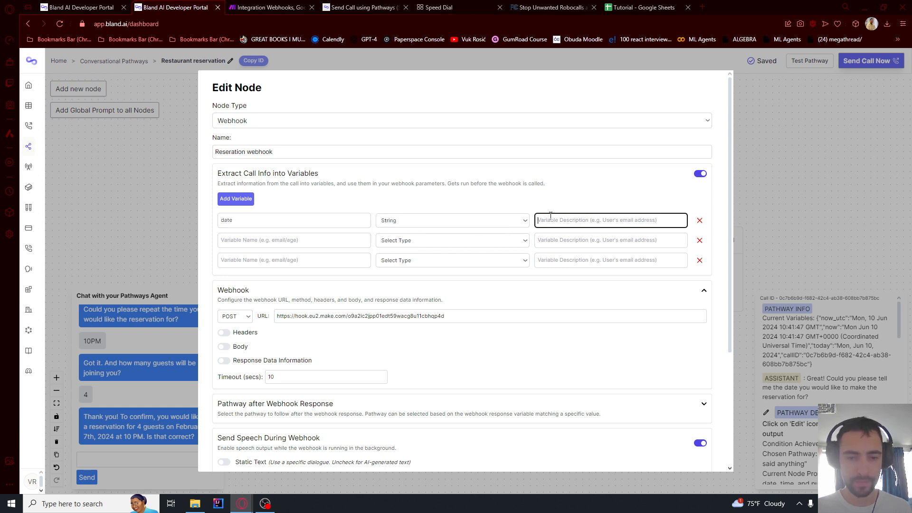
type("Desired Date of reservation, in MM/DD/YYYY format")
left_click_drag(550, 221, 643, 221)
left_click(615, 220)
left_click(661, 222)
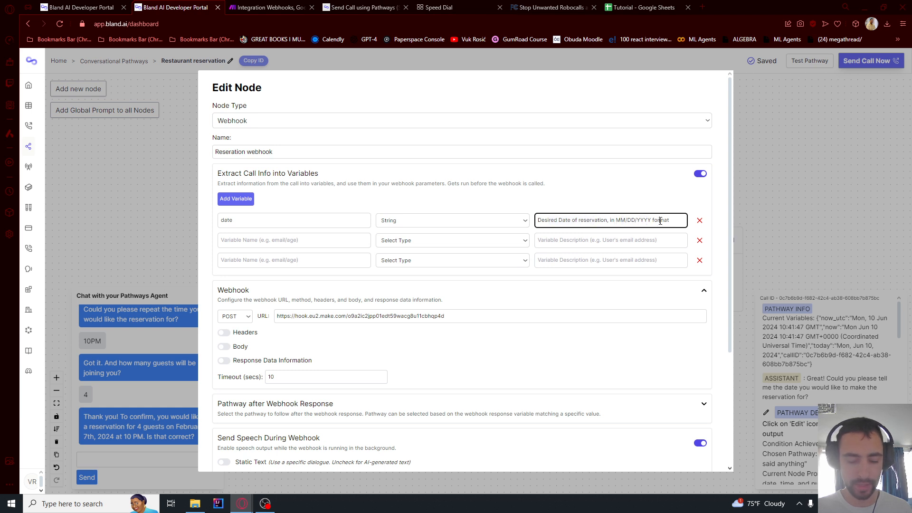
Add a second variable 'time' as a String with a pasted description
left_click(276, 240)
type("time")
left_click(451, 240)
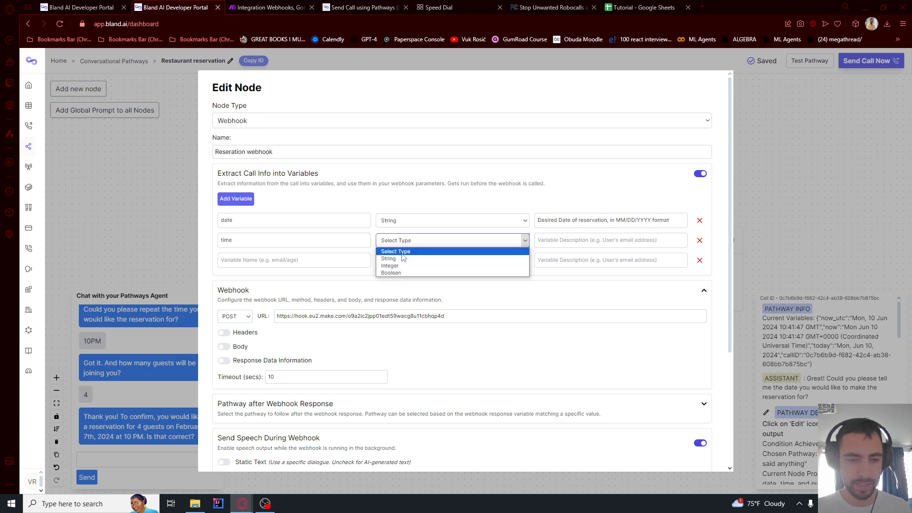
left_click(399, 258)
left_click(557, 236)
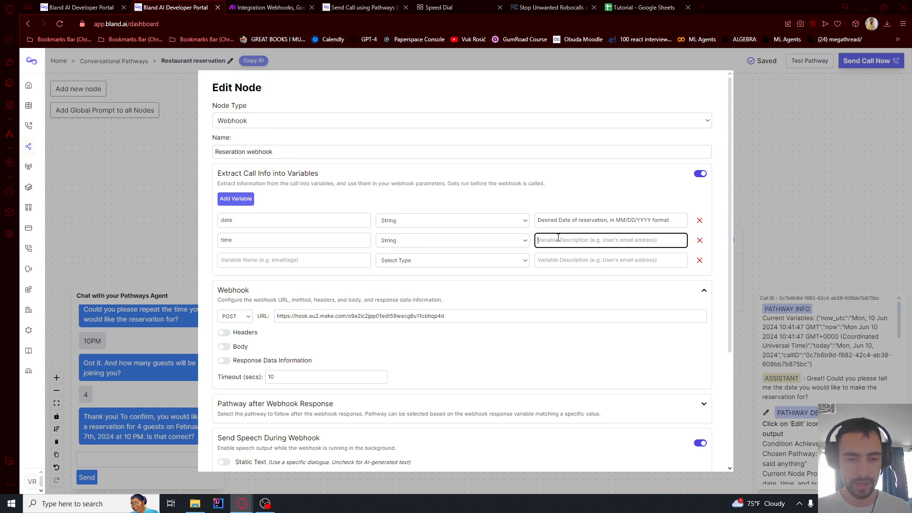
type("Desired Time of Reservation in 24HR Format e.g 13:30")
left_click(506, 245)
left_click(505, 245)
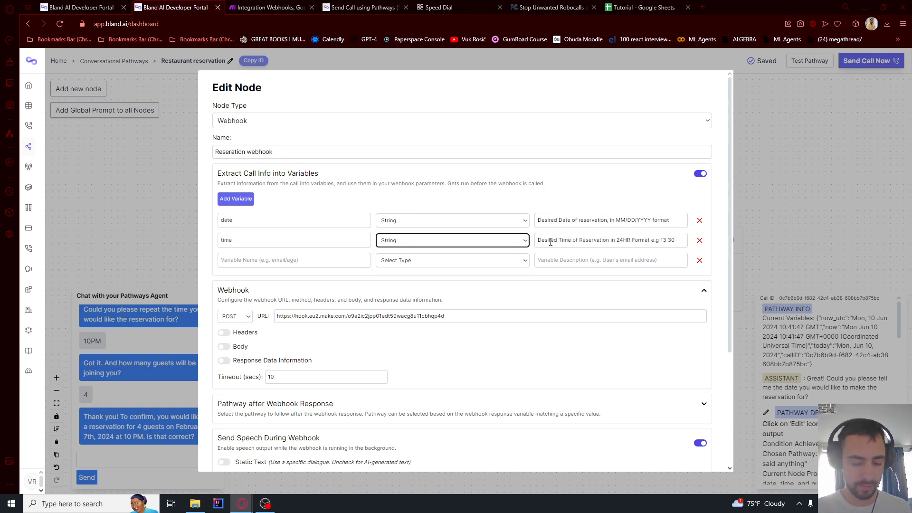
Add a third variable 'number_of_people' as an Integer with a pasted description
left_click(266, 260)
type("number_of_people")
left_click(425, 260)
left_click(402, 286)
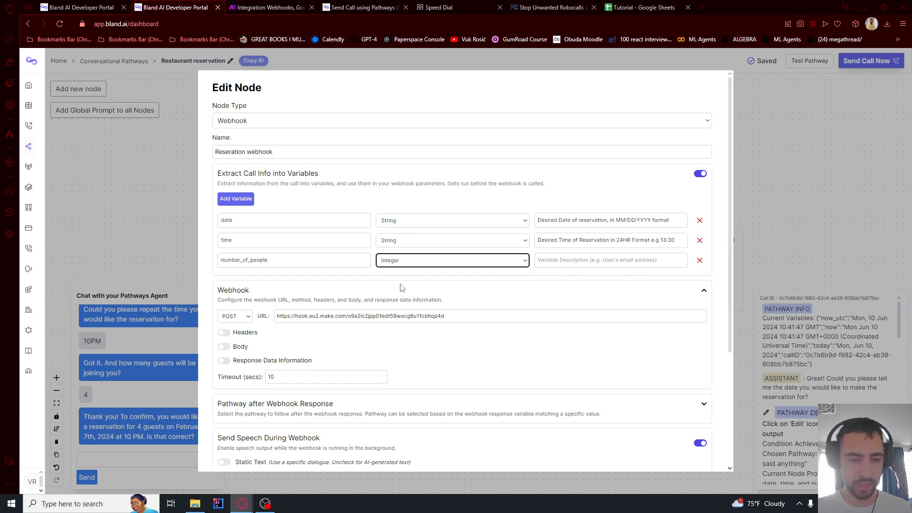
left_click(564, 261)
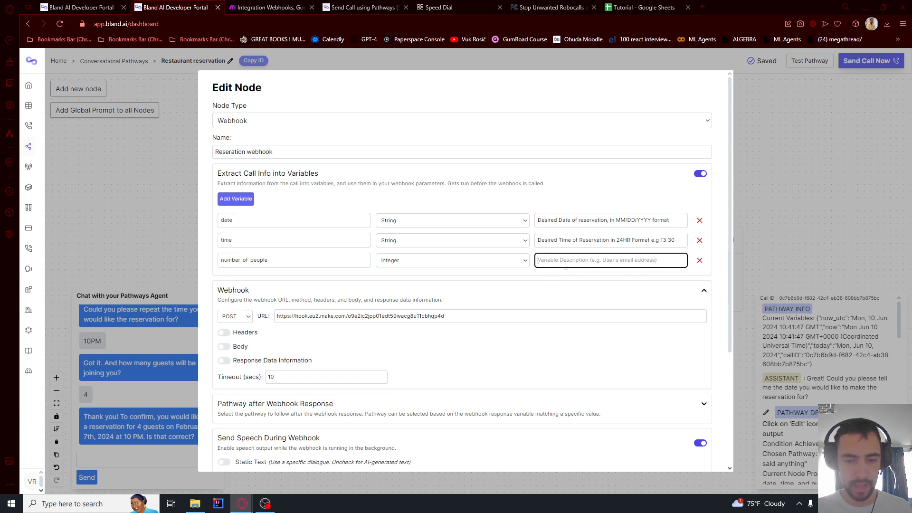
type("Number of people for the reservation")
left_click_drag(556, 261, 537, 261)
left_click(643, 262)
left_click(559, 240)
Check the date, time and number_of_people names and the webhook URL
left_click(241, 222)
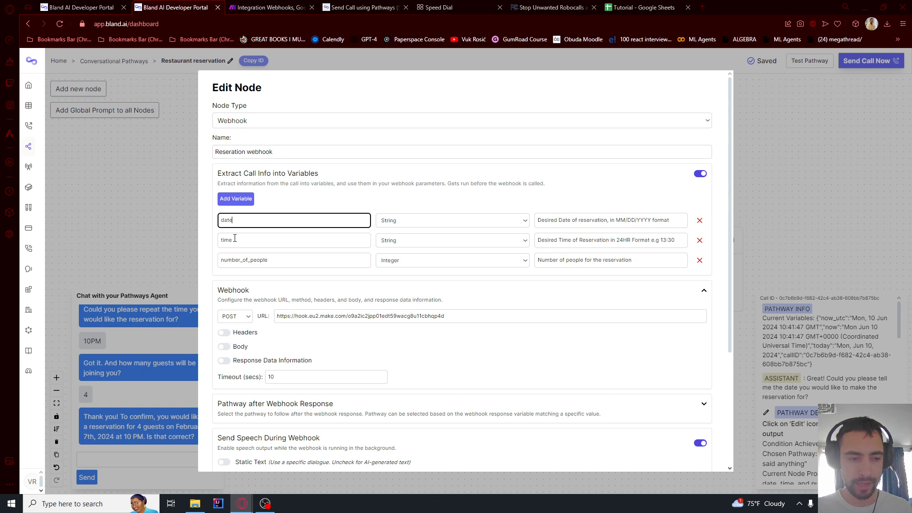
left_click(235, 239)
left_click(238, 259)
left_click(238, 240)
left_click(237, 222)
left_click(235, 238)
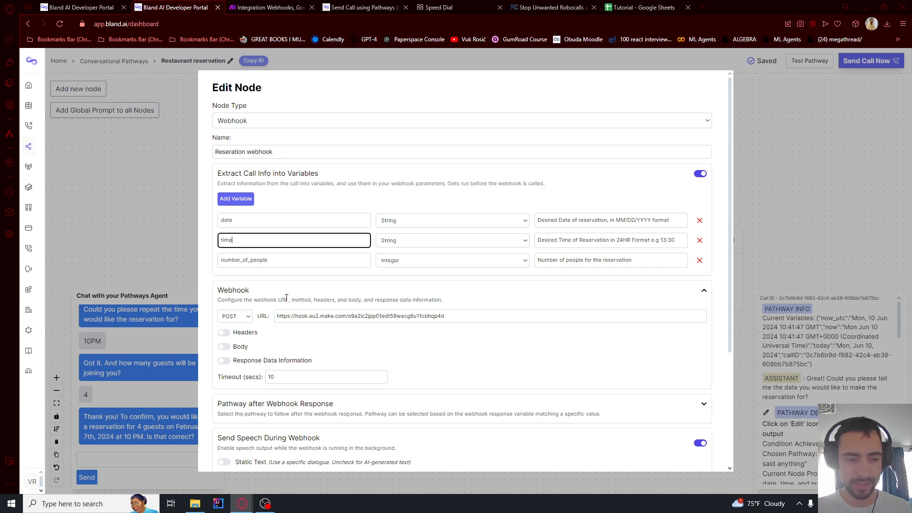
left_click_drag(286, 316, 443, 314)
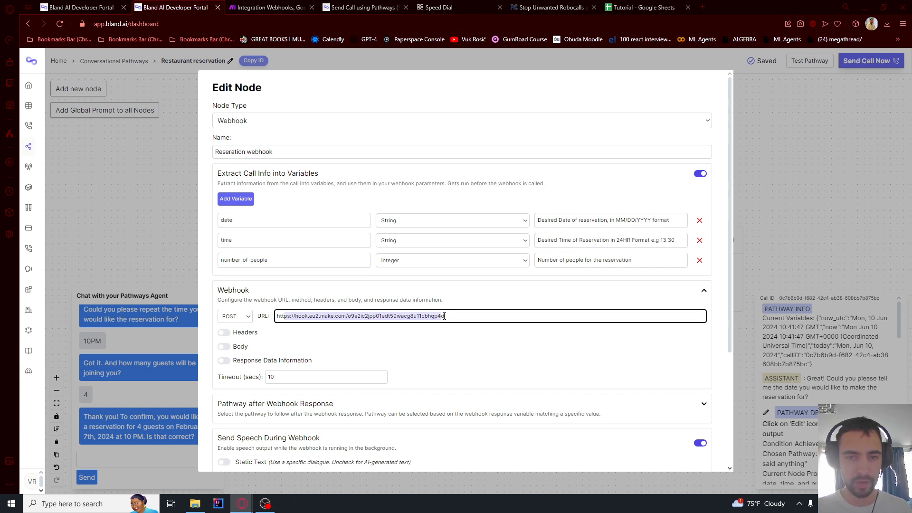
scroll(418, 329, "down", 1)
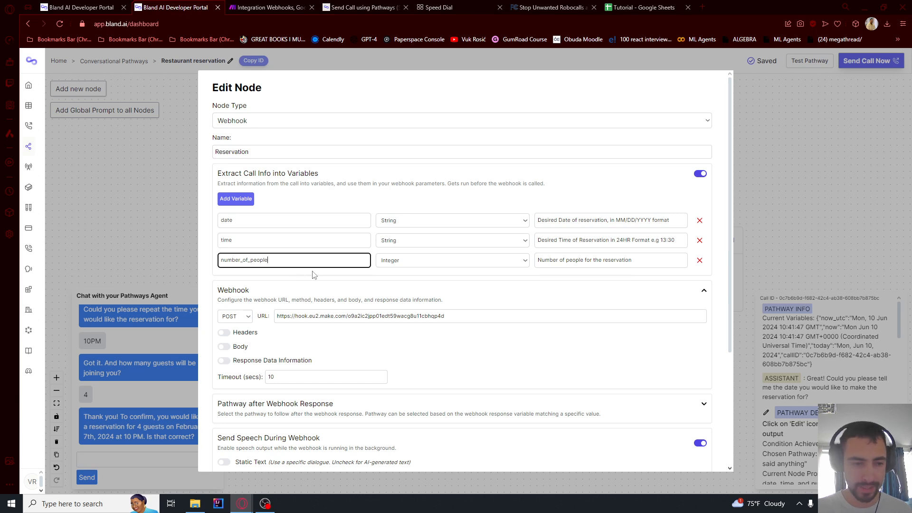
scroll(311, 273, "down", 3)
scroll(309, 270, "down", 1)
Add a post-webhook pathway from the Reservation node to New Node 2 and save
scroll(285, 263, "up", 2)
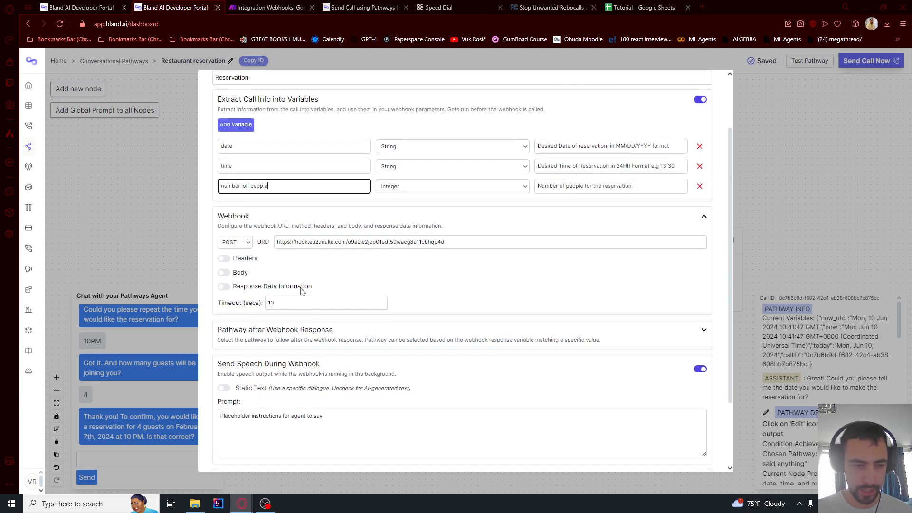
scroll(247, 252, "down", 2)
left_click(253, 246)
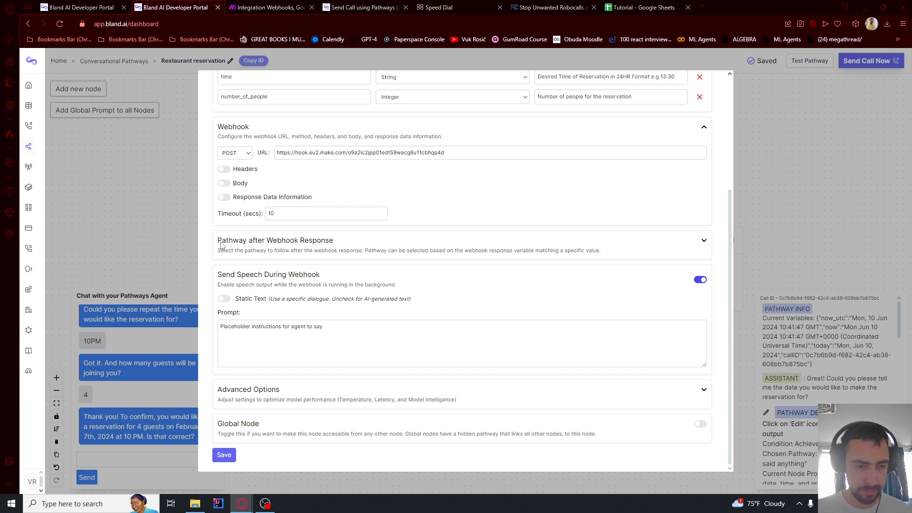
left_click_drag(219, 245, 307, 244)
left_click(704, 241)
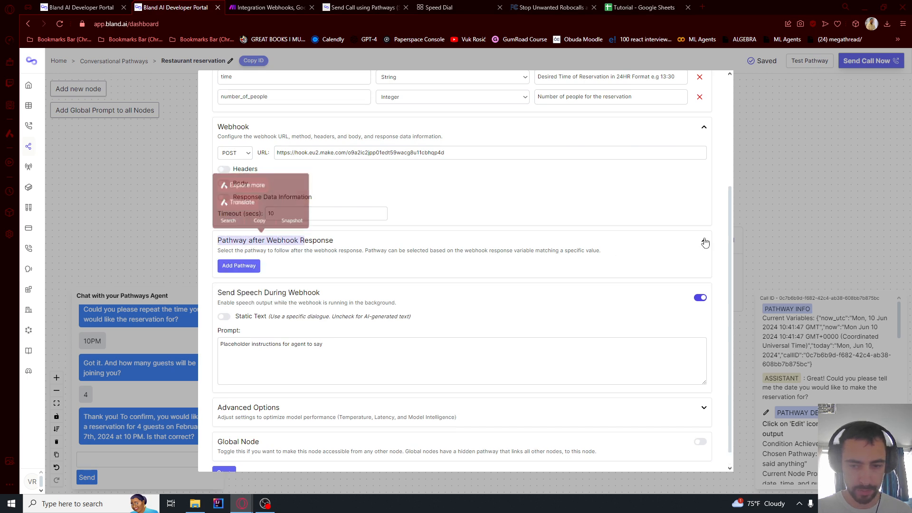
left_click(238, 267)
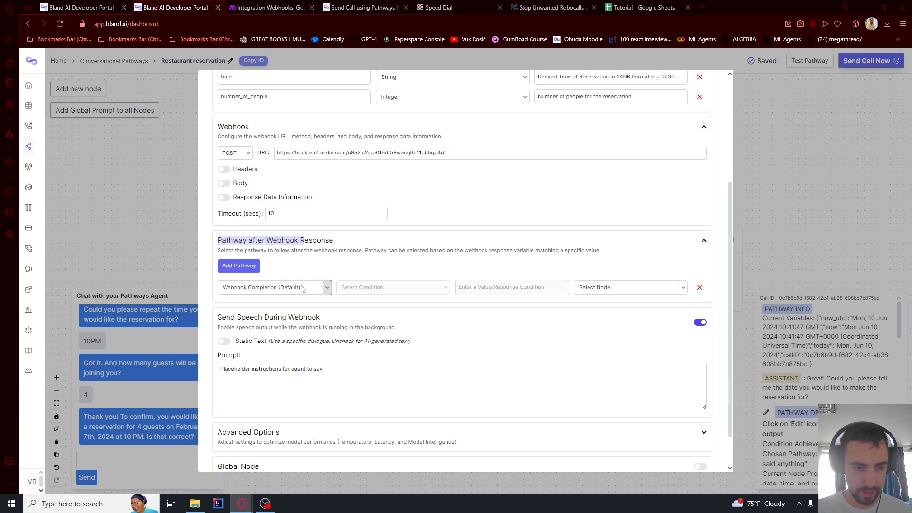
left_click(620, 289)
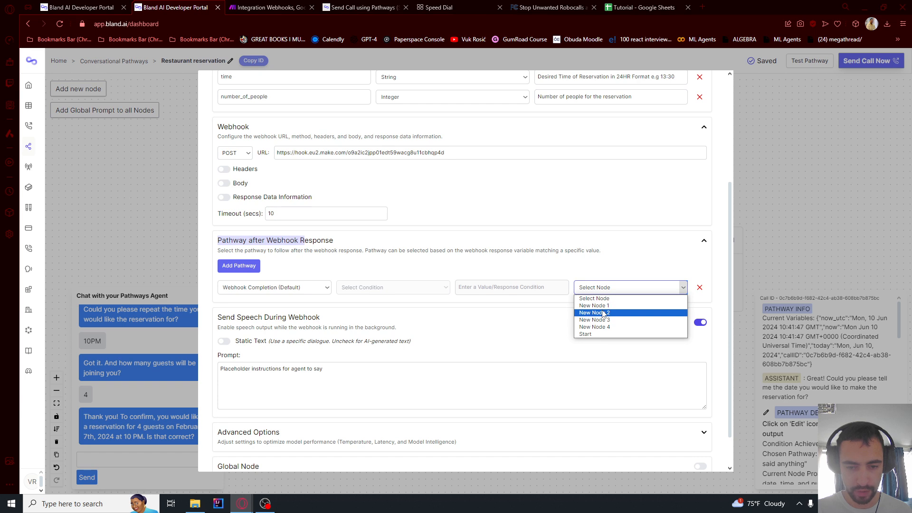
left_click(604, 313)
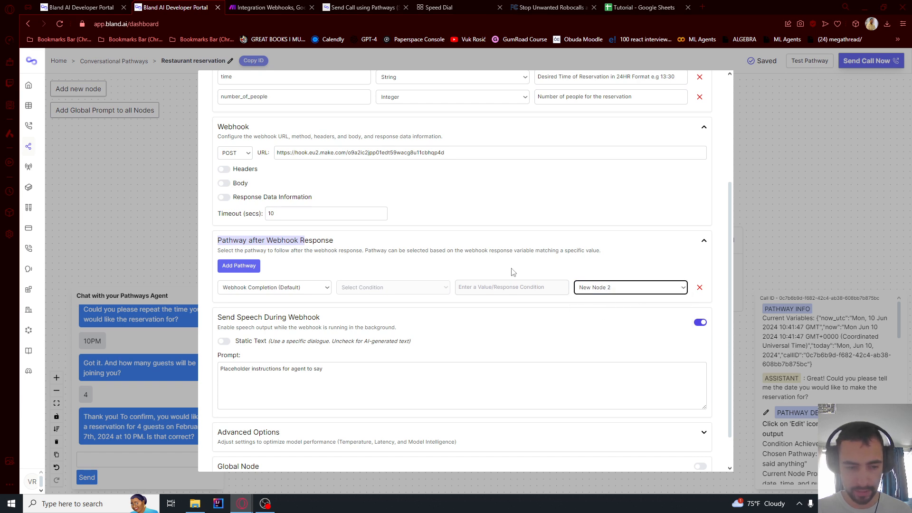
scroll(220, 444, "down", 1)
left_click(224, 455)
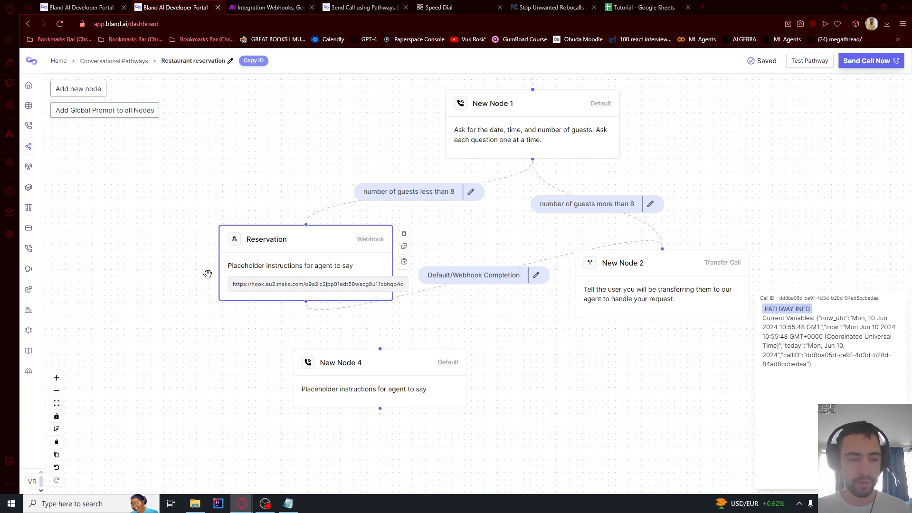
In the Reservation node's Webhook settings, enable Body and delete the {} placeholder
double_click(261, 242)
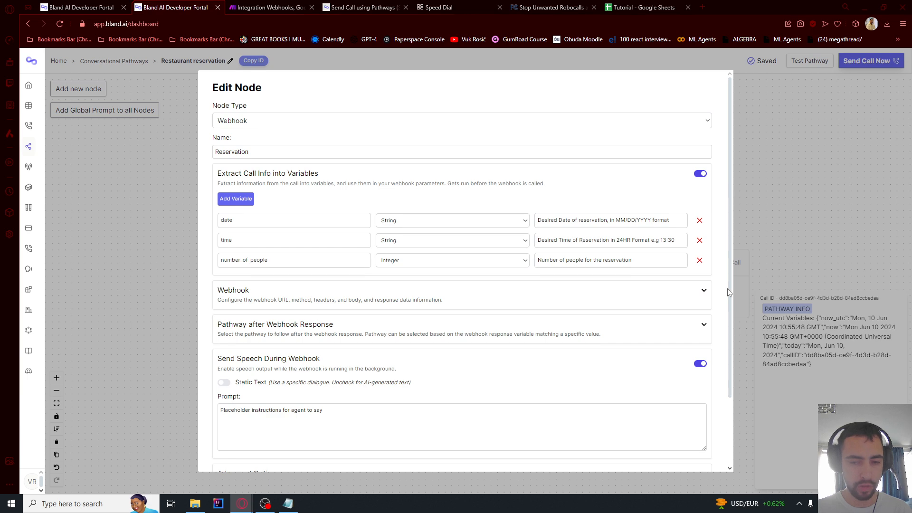
left_click(704, 290)
scroll(430, 294, "down", 2)
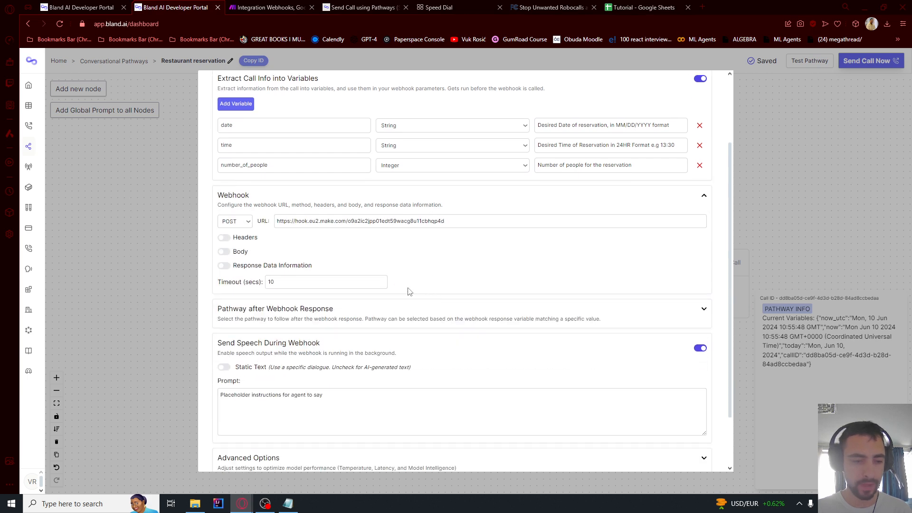
left_click(223, 252)
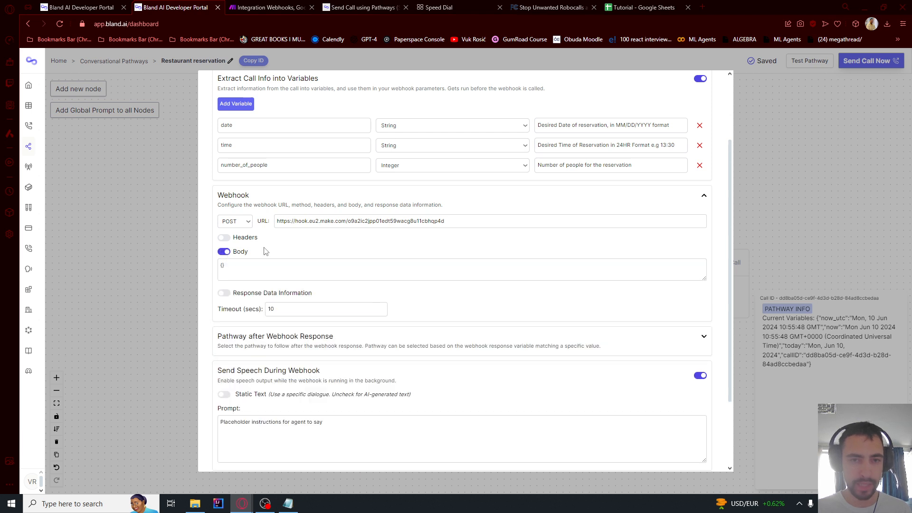
left_click(242, 268)
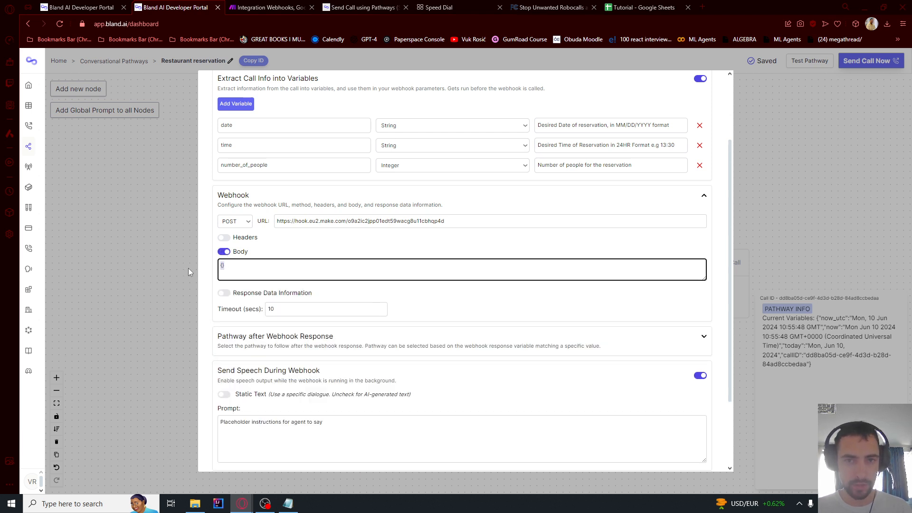
key("BackSpace")
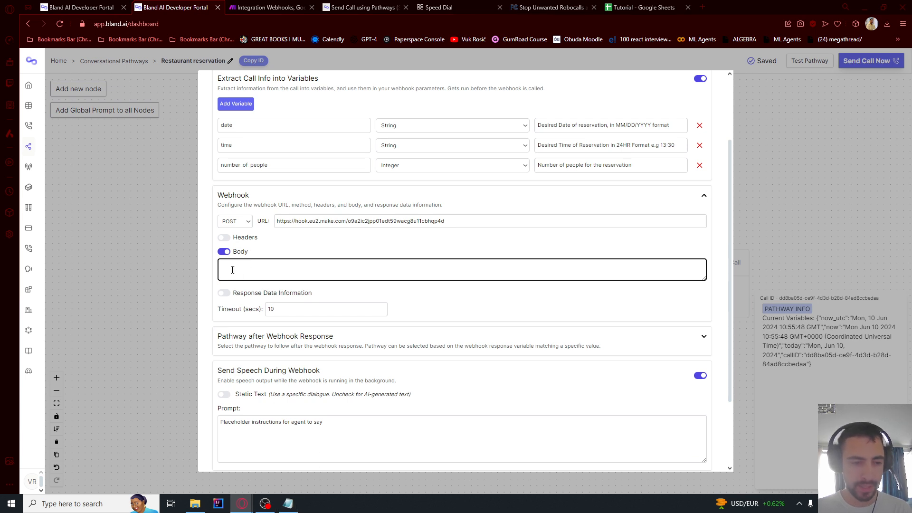
scroll(232, 270, "up", 2)
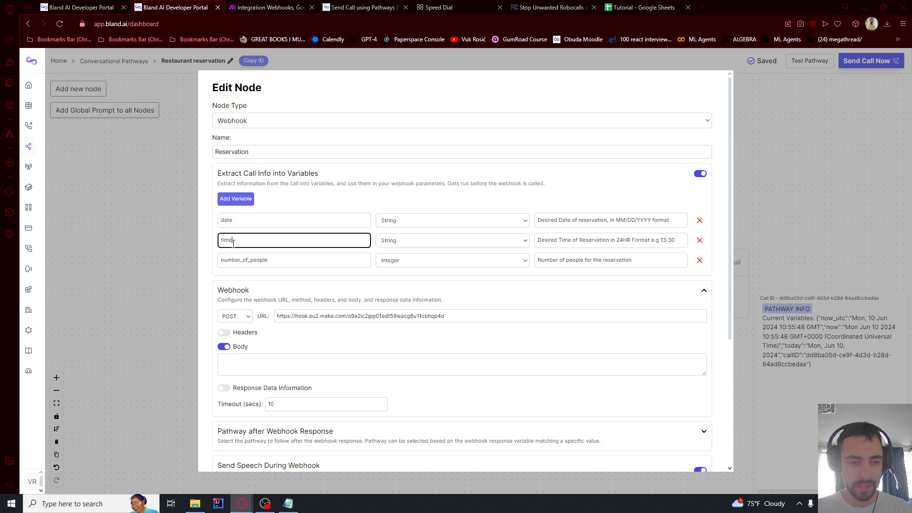
left_click_drag(278, 317, 447, 317)
scroll(434, 321, "down", 1)
scroll(434, 321, "down", 1)
left_click(251, 320)
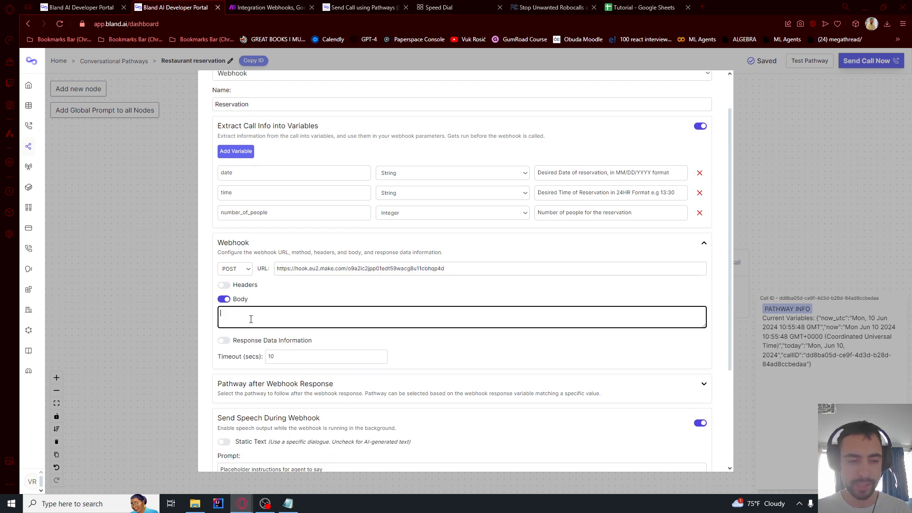
Recheck the variable names and webhook URL, then bring up the JSON draft in Notepad
double_click(241, 210)
left_click(242, 191)
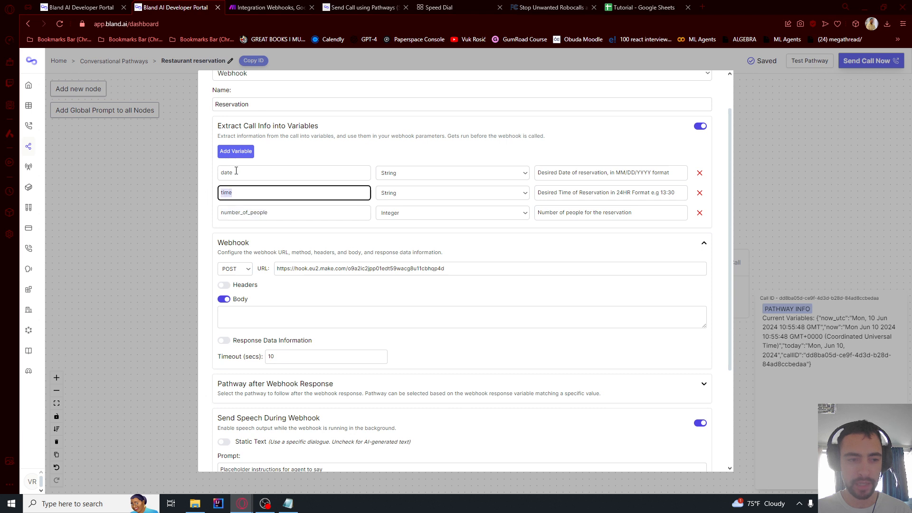
double_click(234, 172)
triple_click(284, 268)
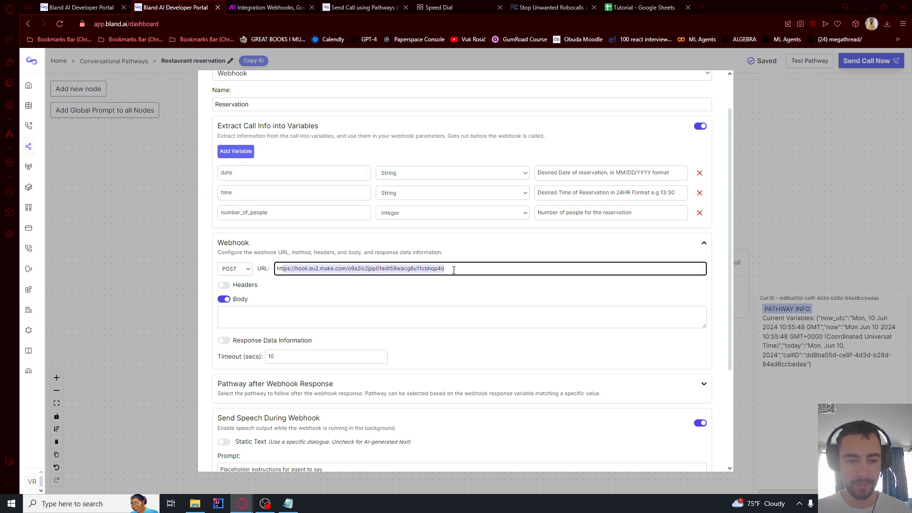
left_click(245, 323)
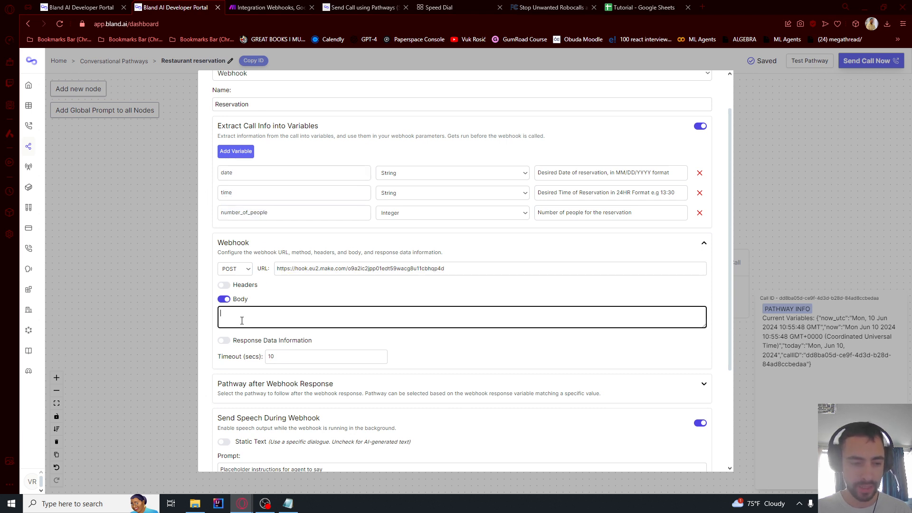
left_click(288, 503)
key("ctrl+a")
Move Notepad aside and inspect the JSON body's braces and quotes
left_click(187, 149)
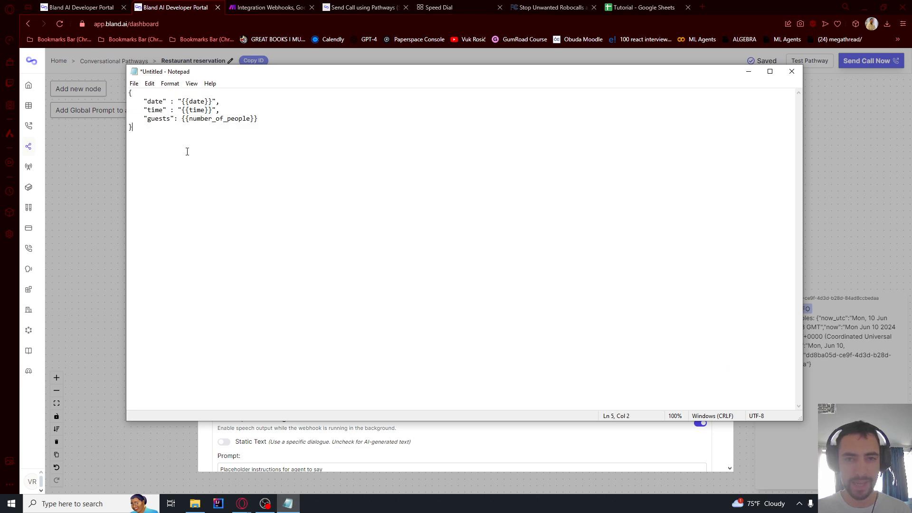
key("ctrl+a")
left_click(188, 158)
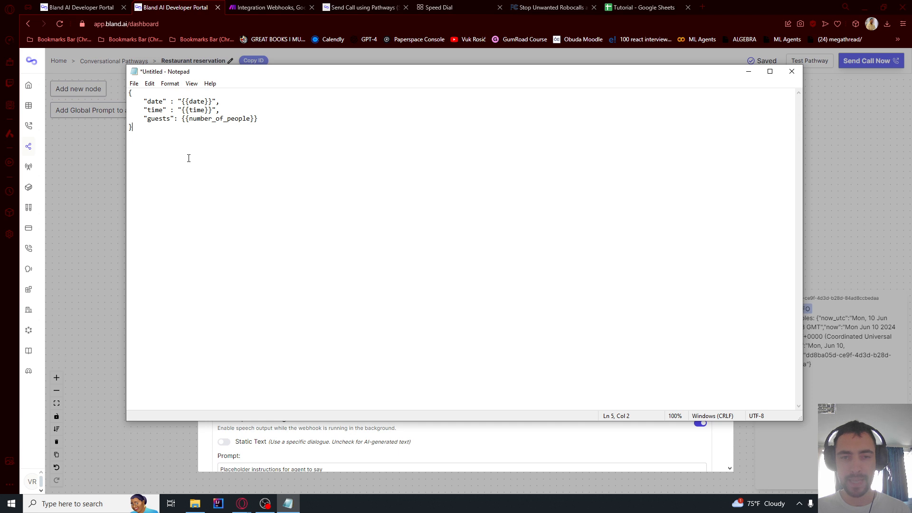
key("ctrl+a")
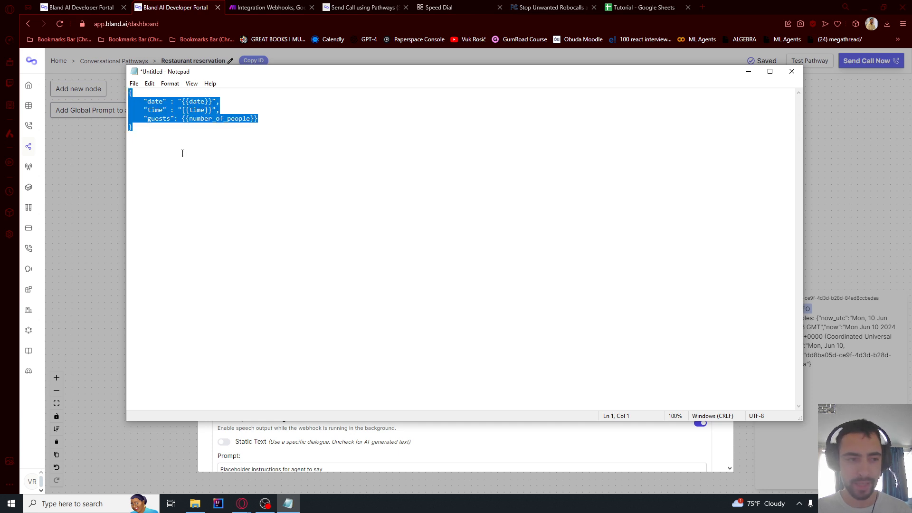
left_click(182, 150)
left_click_drag(265, 77, 468, 211)
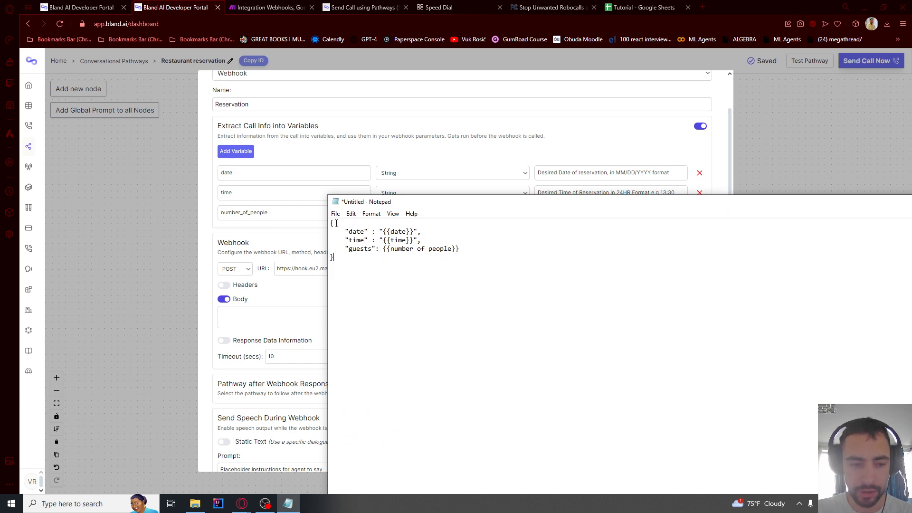
left_click_drag(336, 223, 325, 223)
left_click(336, 258)
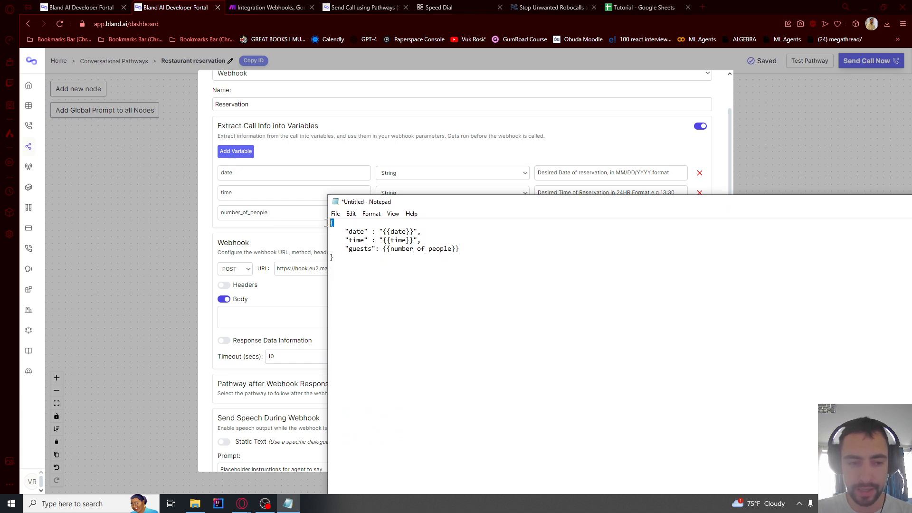
left_click_drag(345, 232, 366, 232)
left_click(349, 240)
Try renaming the JSON key 'date' to 'date1', then revert it to 'date'
left_click_drag(411, 204, 393, 205)
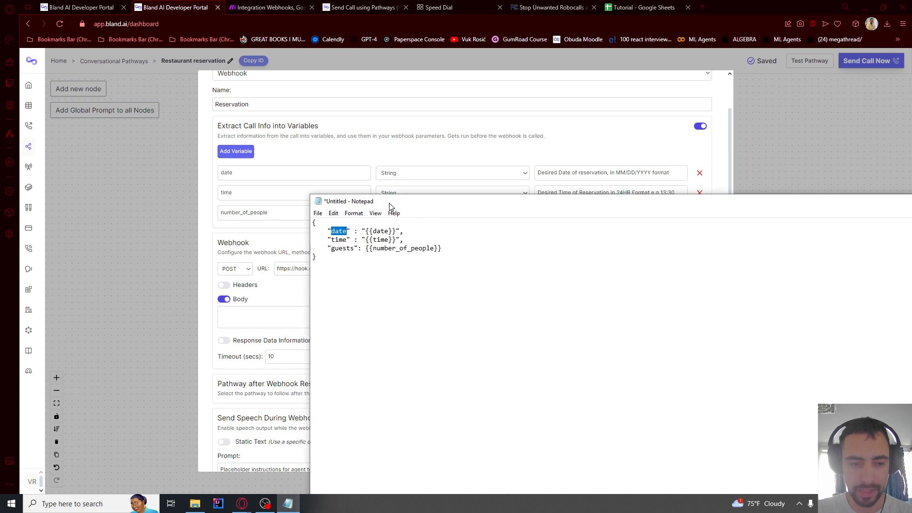
double_click(336, 237)
double_click(338, 234)
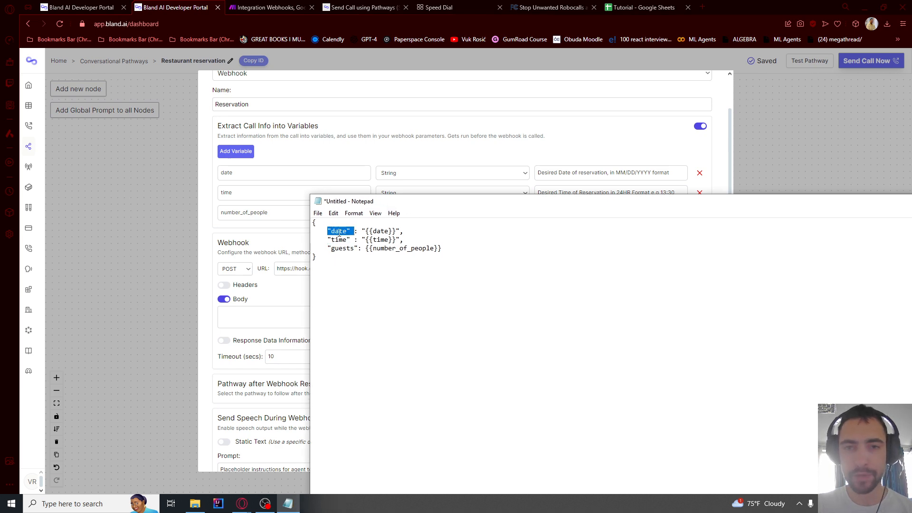
left_click(351, 233)
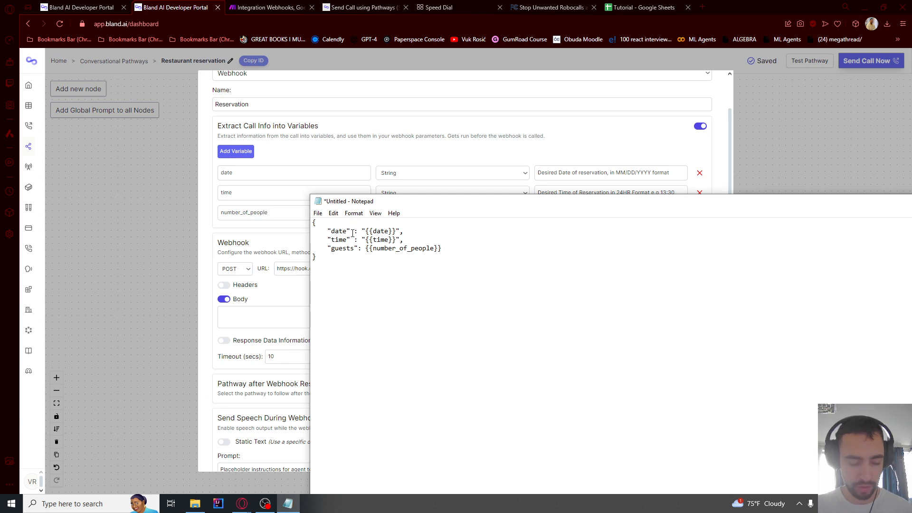
type("1")
double_click(332, 232)
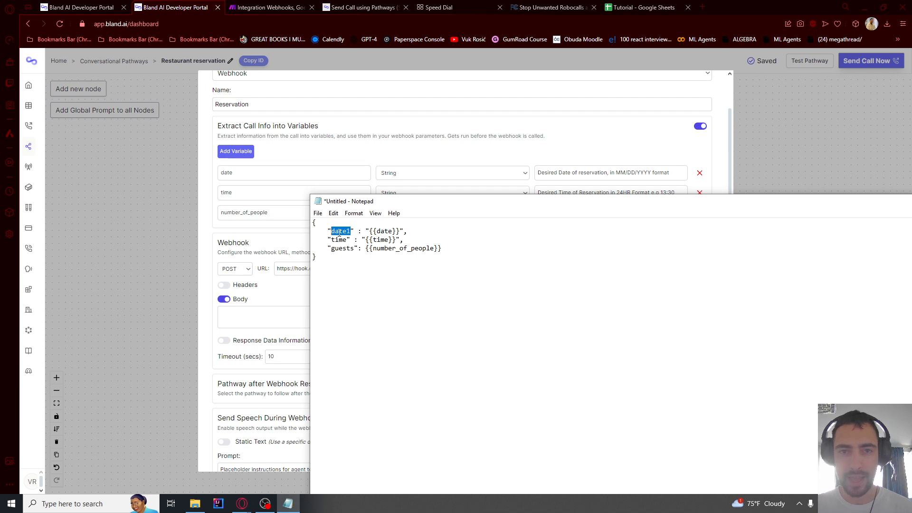
left_click(352, 231)
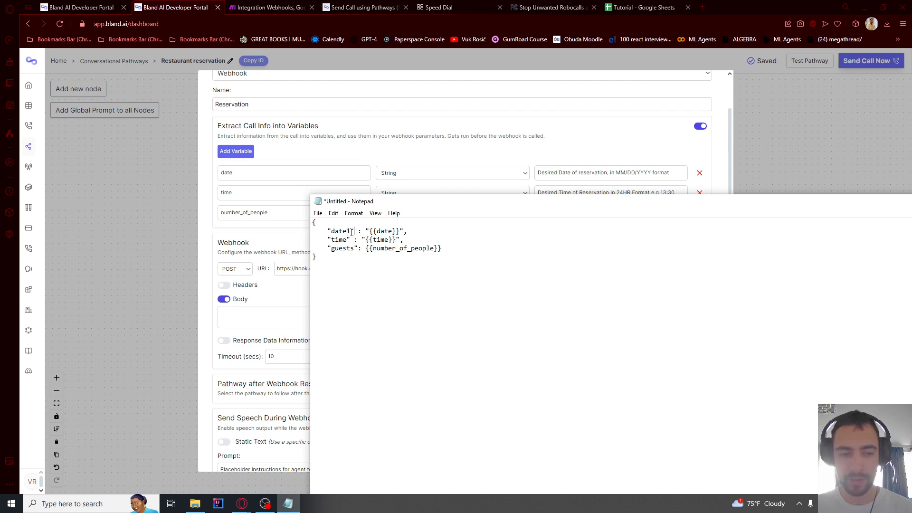
key("BackSpace")
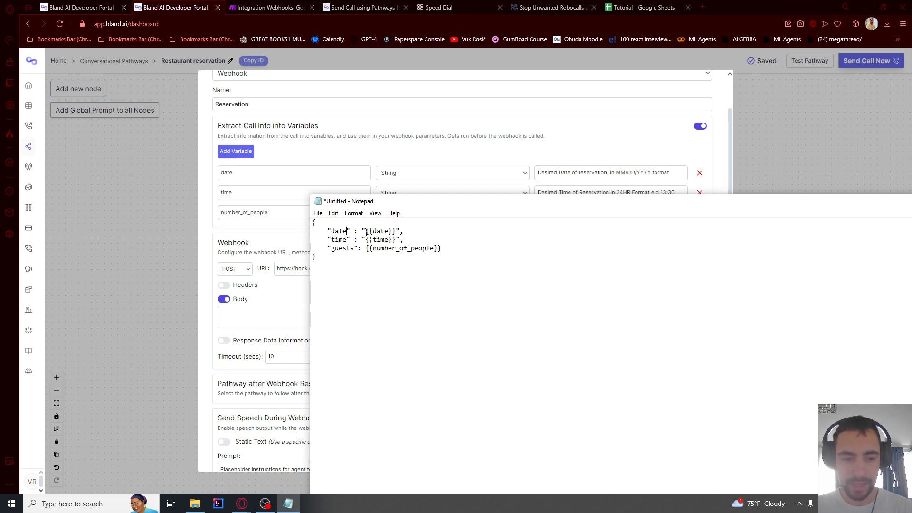
left_click_drag(367, 232, 396, 232)
Confirm the {{date}} placeholder matches the node's date variable, then return to the webhook settings
left_click_drag(254, 178, 219, 180)
left_click(238, 190)
left_click(245, 177)
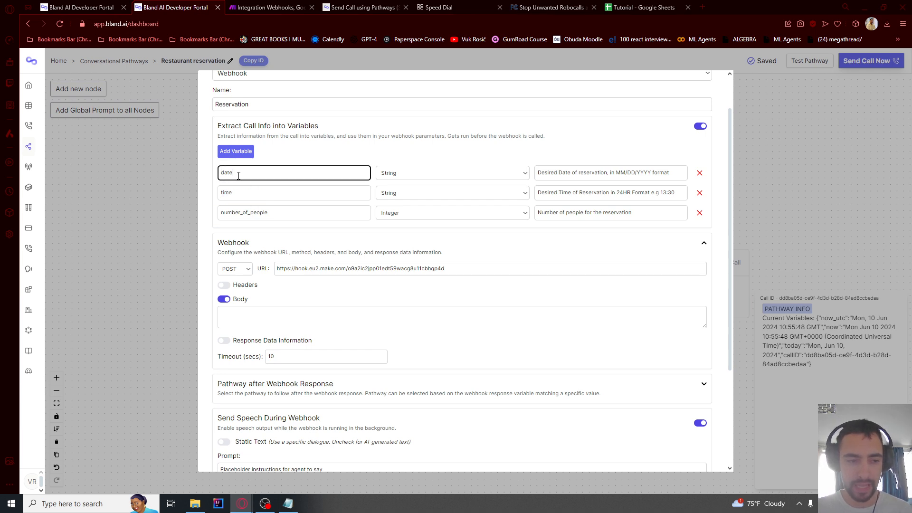
left_click(238, 176)
key("alt+Tab")
left_click(372, 232)
left_click_drag(371, 232, 367, 232)
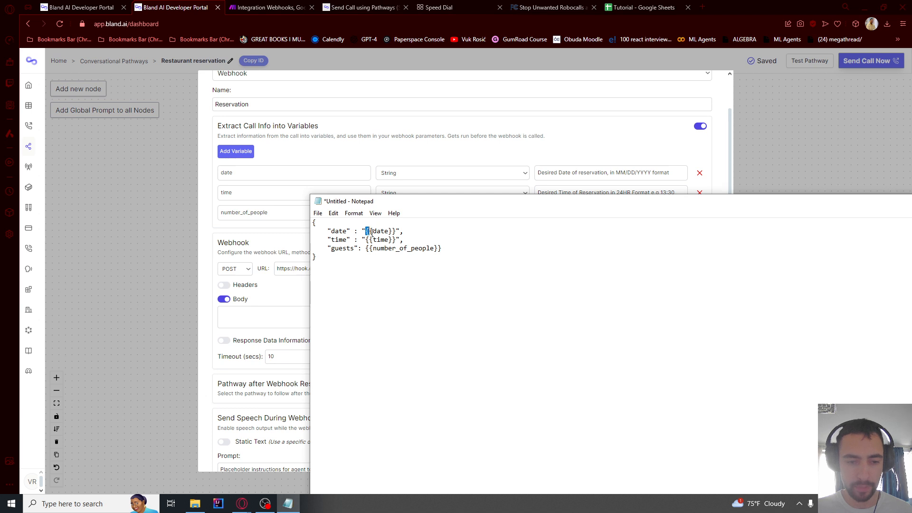
left_click(363, 231)
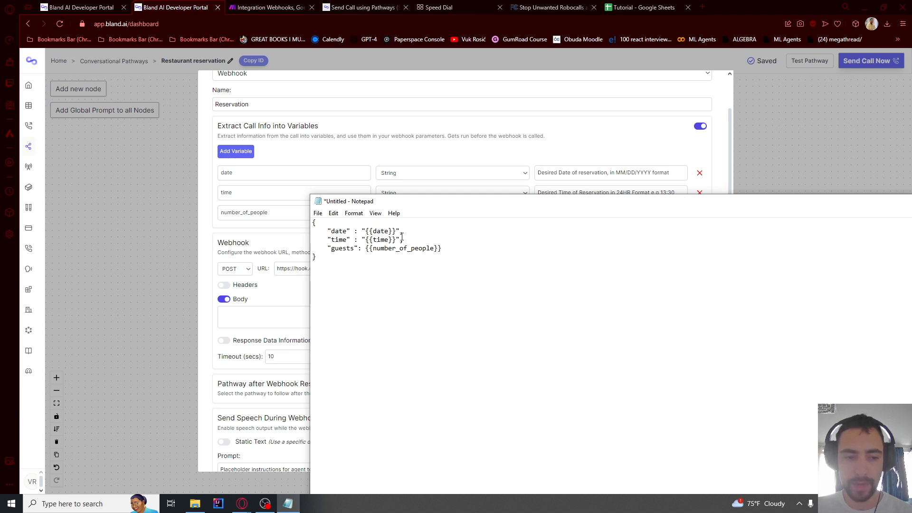
key("ctrl+a")
left_click(361, 275)
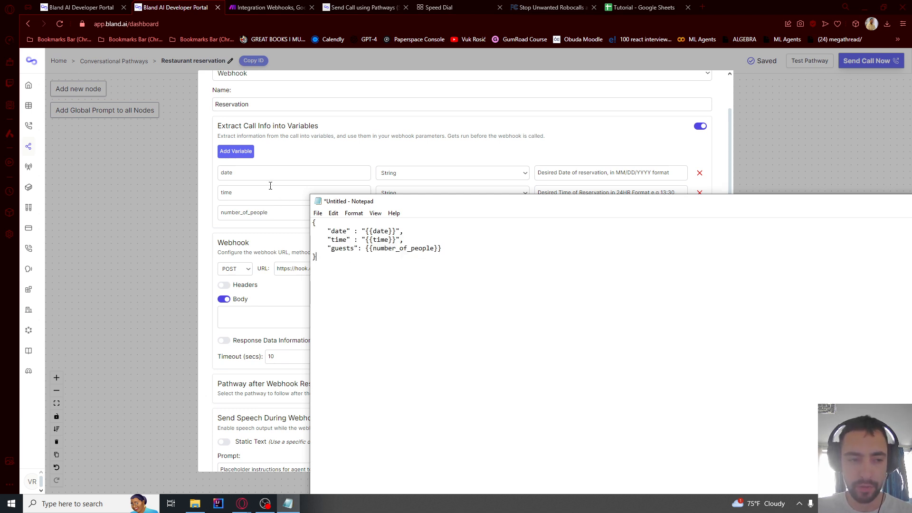
left_click(236, 151)
Add a fourth variable 'omg' as a String with description 'asdasdasd'
left_click(255, 232)
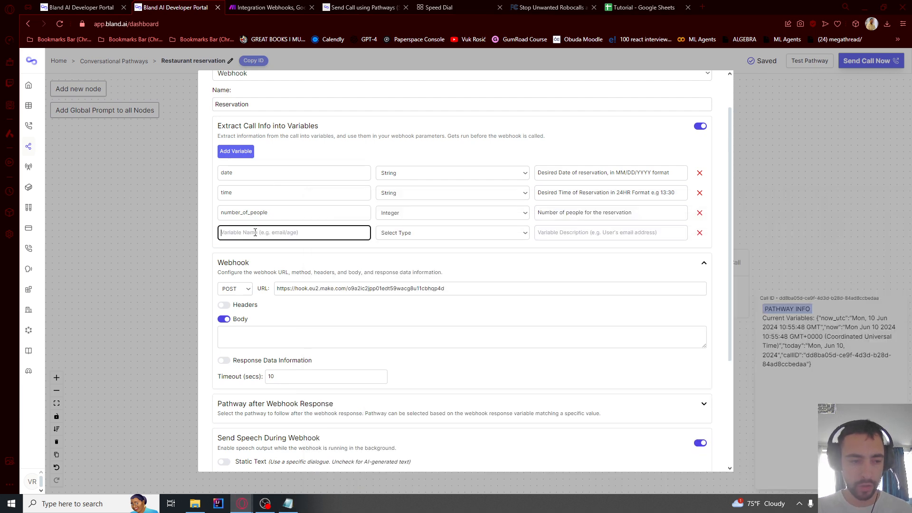
type("omg")
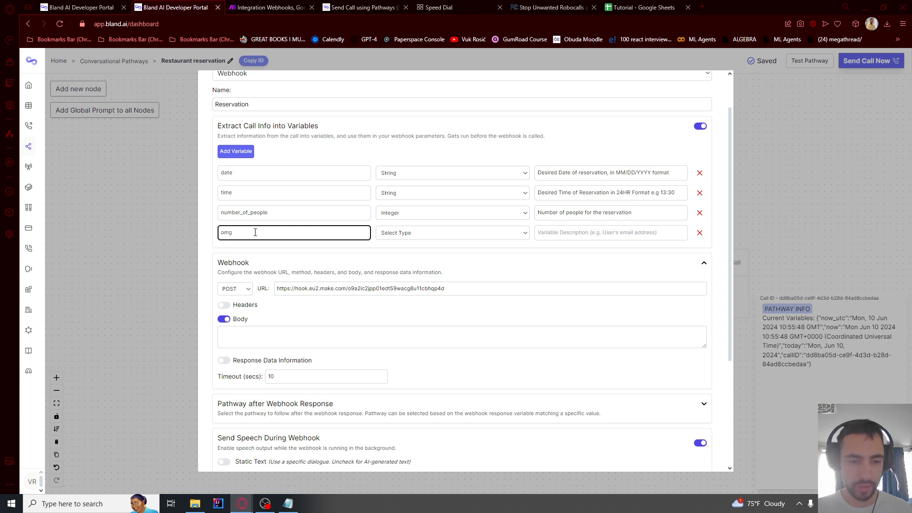
left_click(427, 233)
left_click(475, 247)
left_click(598, 233)
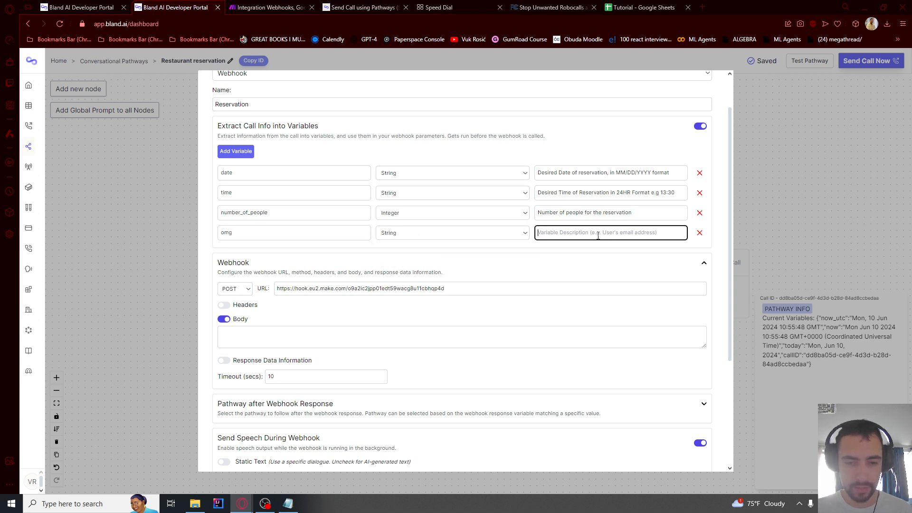
type("asdasdasd")
Paste 'omg' into the Notepad JSON as a new key and adjust the quotes
left_click(334, 230)
key("ctrl+a")
key("alt+Tab")
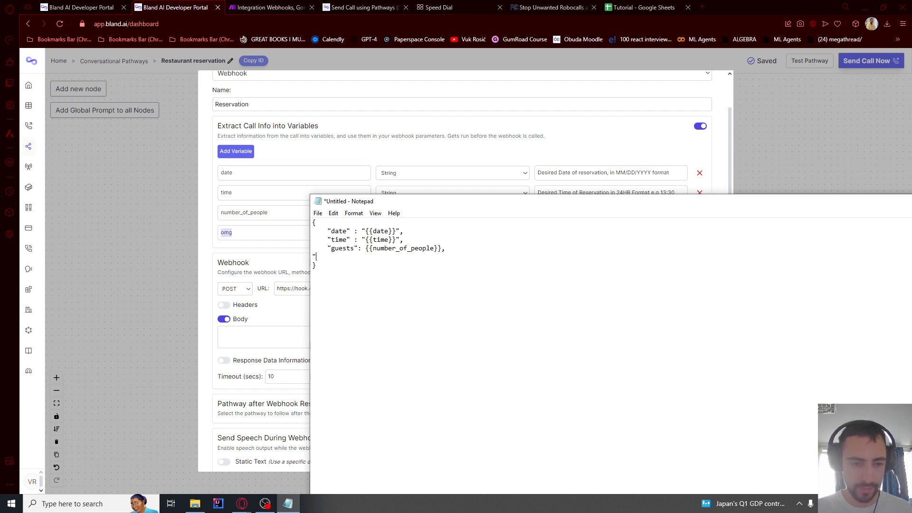
type("omg")
type("\"")
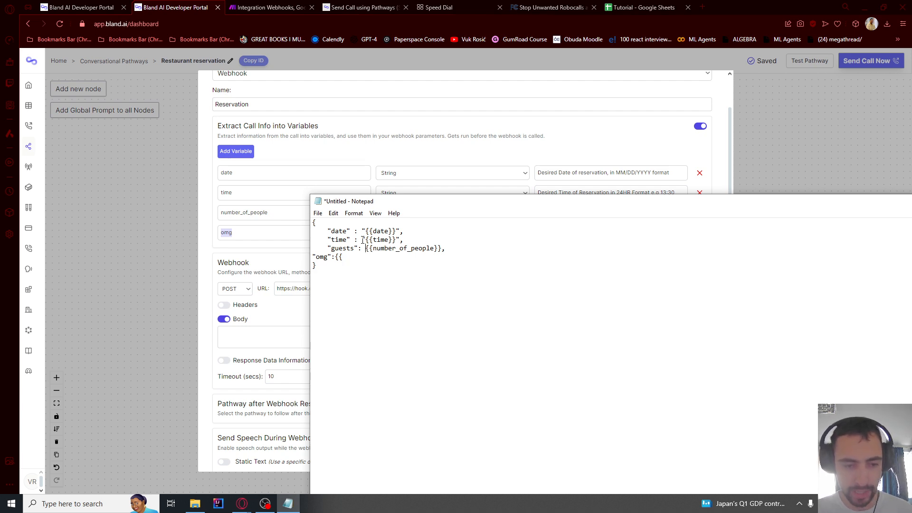
left_click_drag(361, 240, 365, 240)
left_click(337, 257)
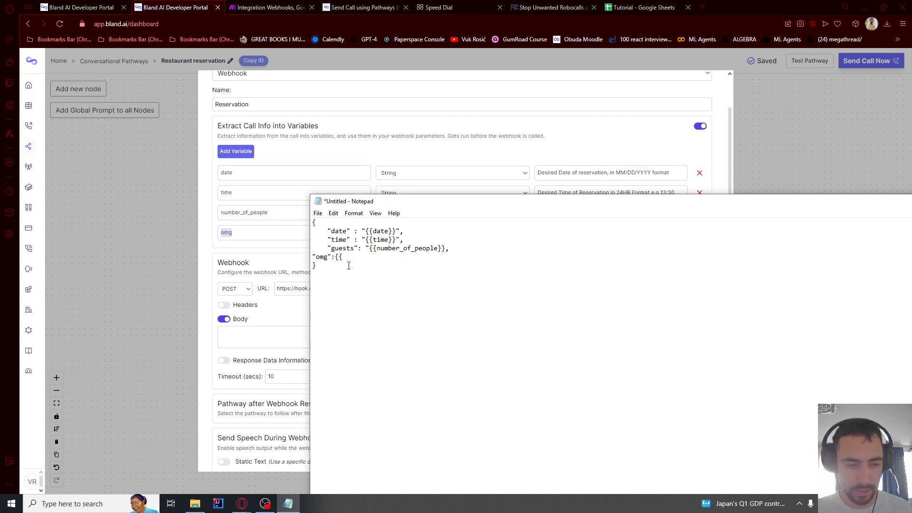
key("BackSpace")
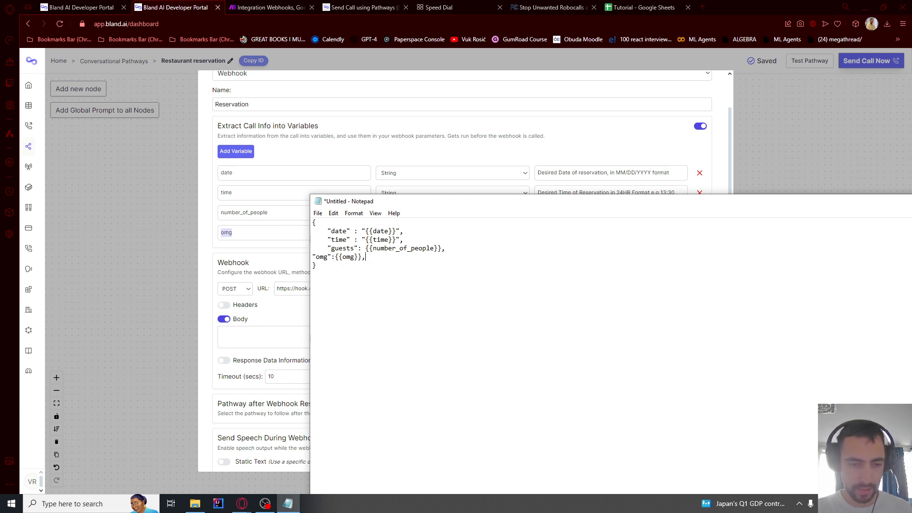
Delete the omg line and select the finished date, time and guests JSON body
key("ctrl+a")
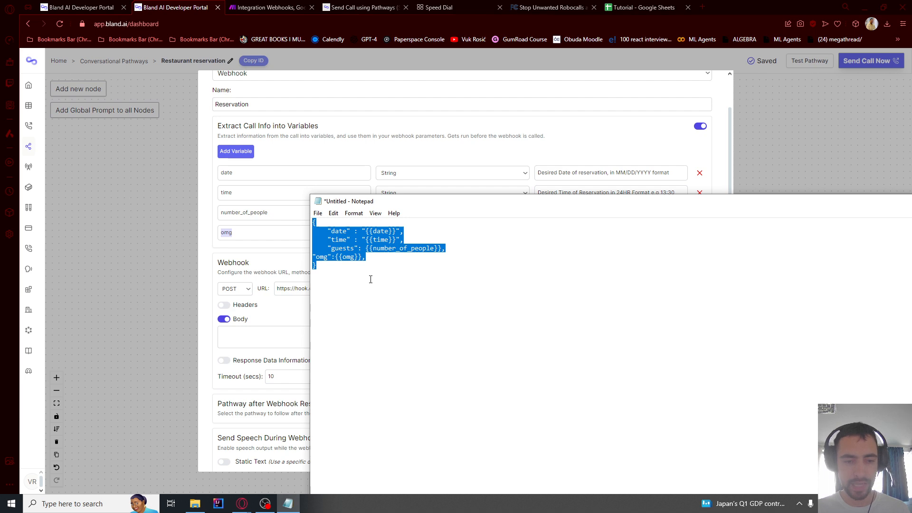
left_click(372, 263)
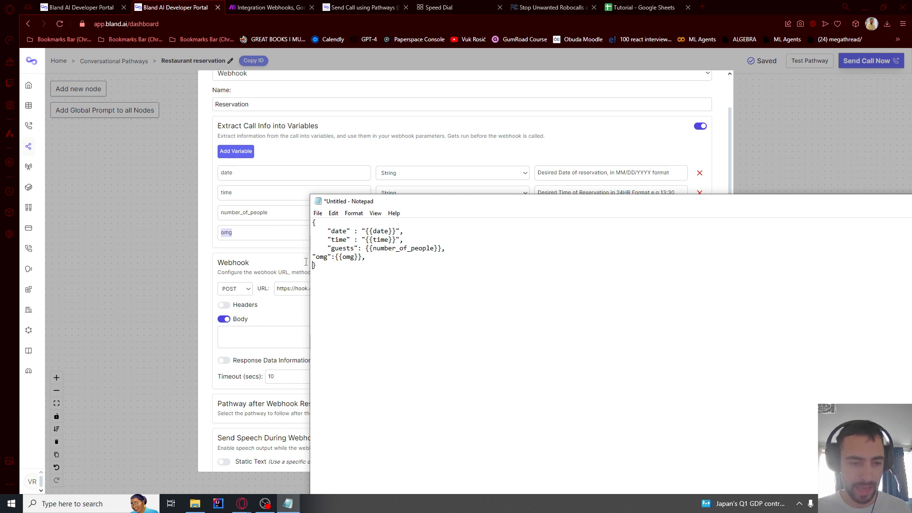
left_click_drag(306, 261, 307, 259)
key("BackSpace")
left_click_drag(377, 266, 298, 214)
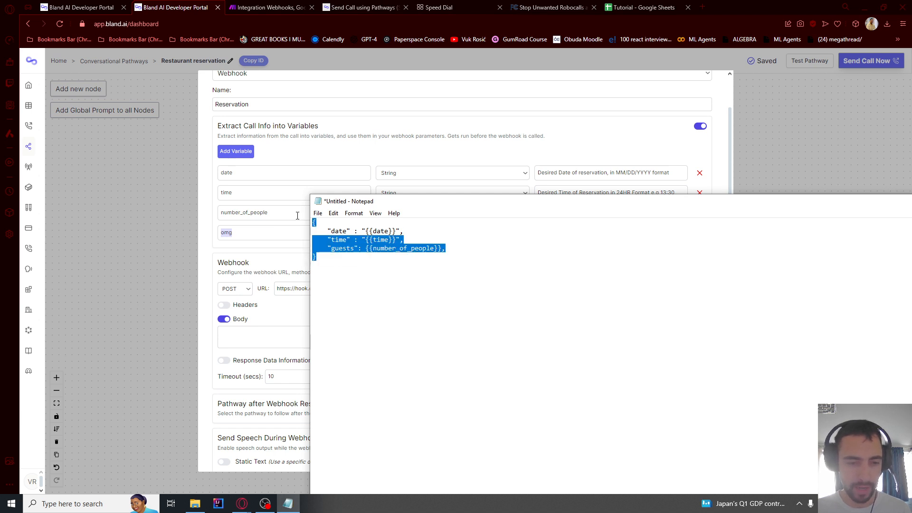
left_click(358, 279)
left_click(275, 251)
scroll(275, 252, "down", 2)
Paste the JSON into the request body, delete the omg variable, and save the node
left_click(275, 242)
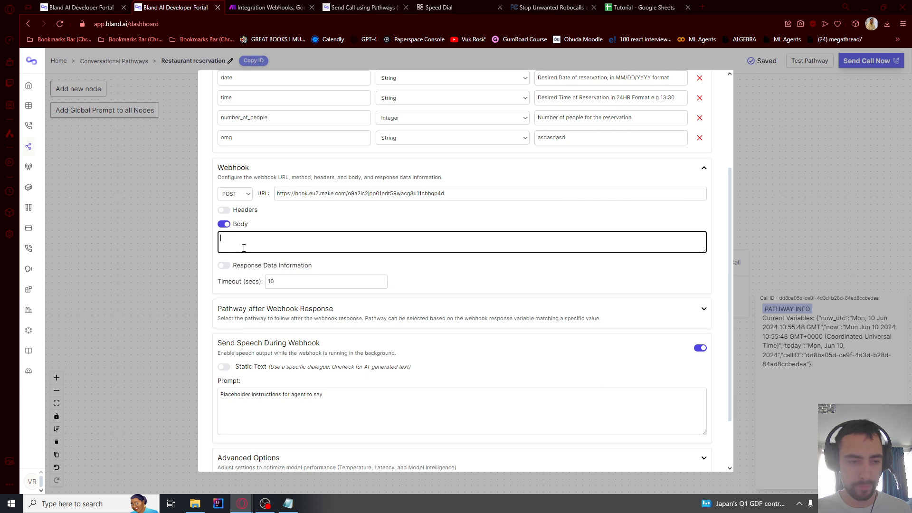
type("{   \"date\": \"{{date}}\",   \"time\": \"{{time}}\",   \"guests\": {{number_of_people}}, }")
scroll(278, 224, "up", 1)
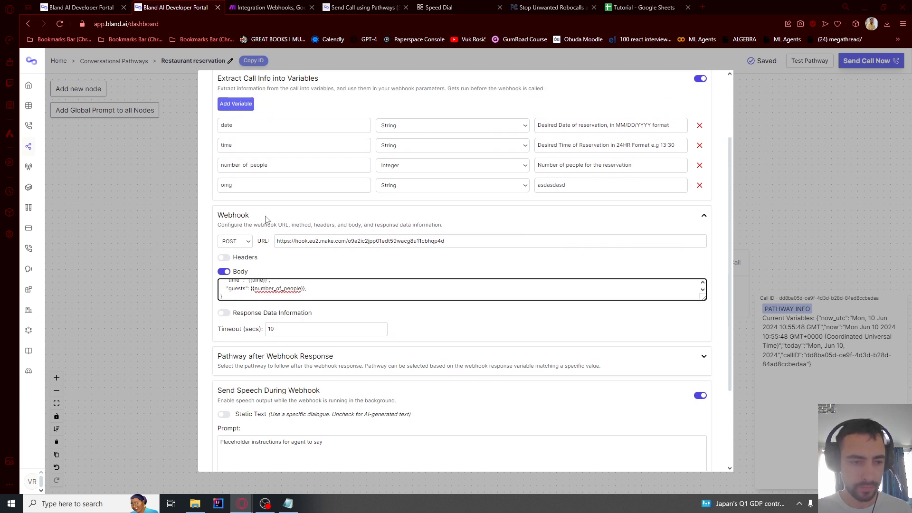
left_click(700, 185)
scroll(664, 413, "down", 3)
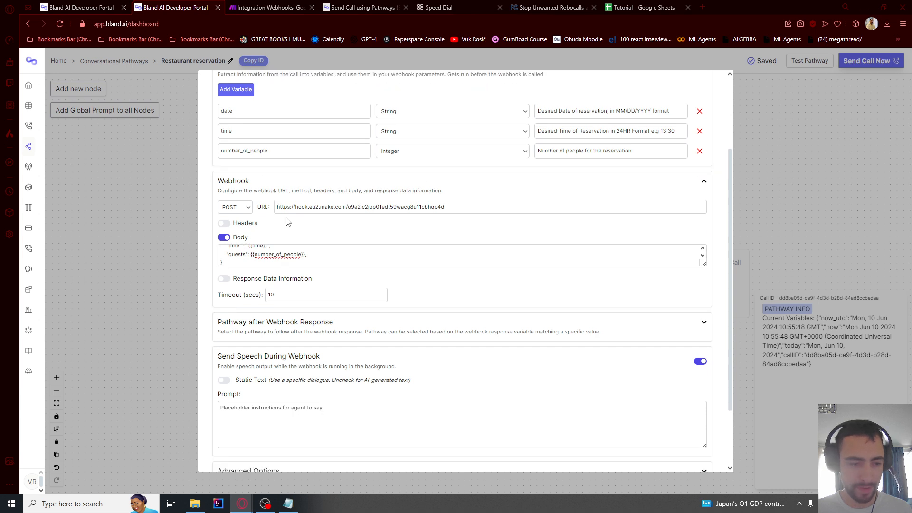
left_click(230, 454)
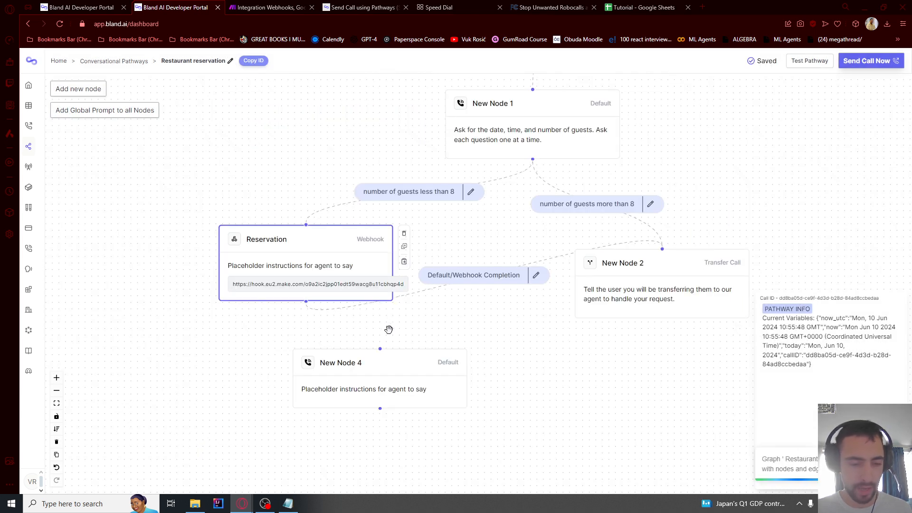
Set the Make scenario to Run once, waiting for incoming data
left_click(258, 5)
left_click(306, 121)
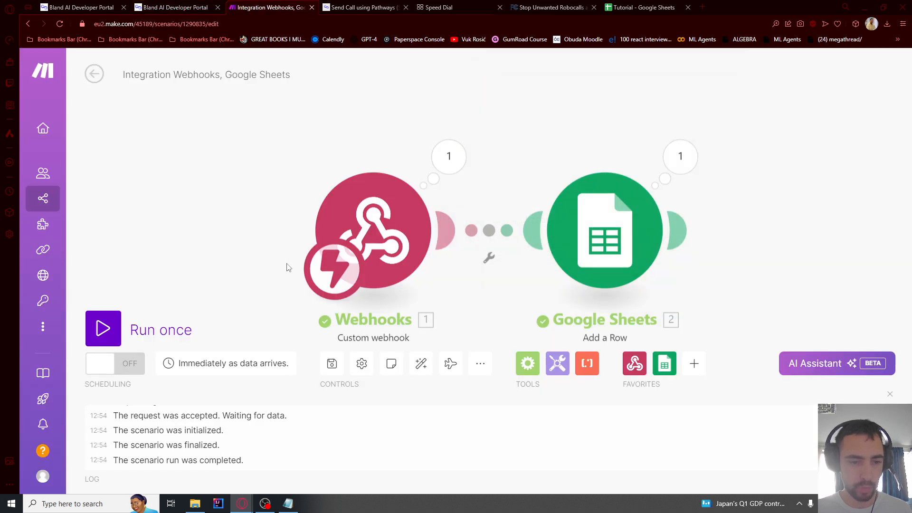
left_click(156, 330)
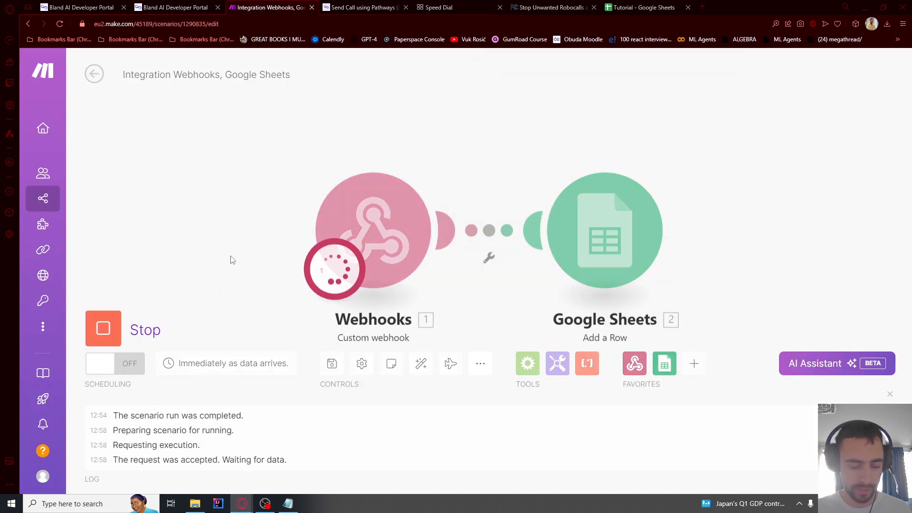
key("ctrl+Tab")
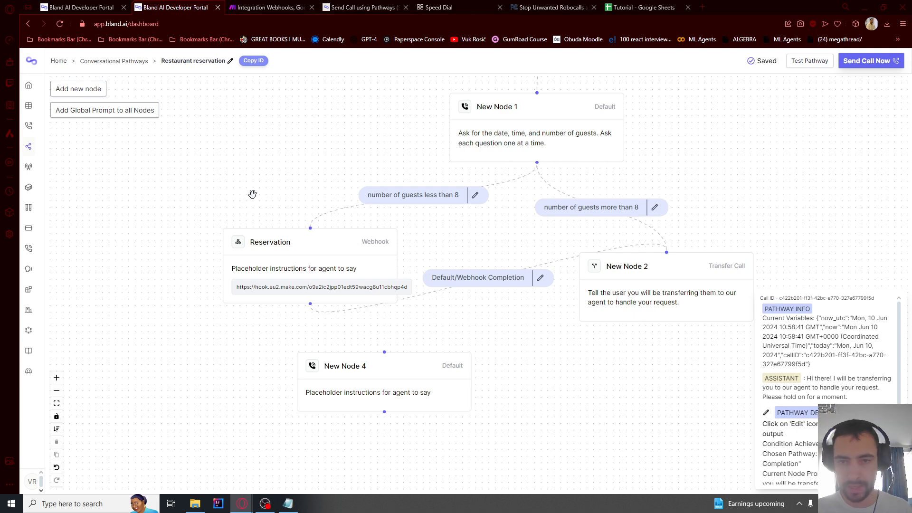
Start a pathway test chat with New Node 1 as the start node
left_click(810, 60)
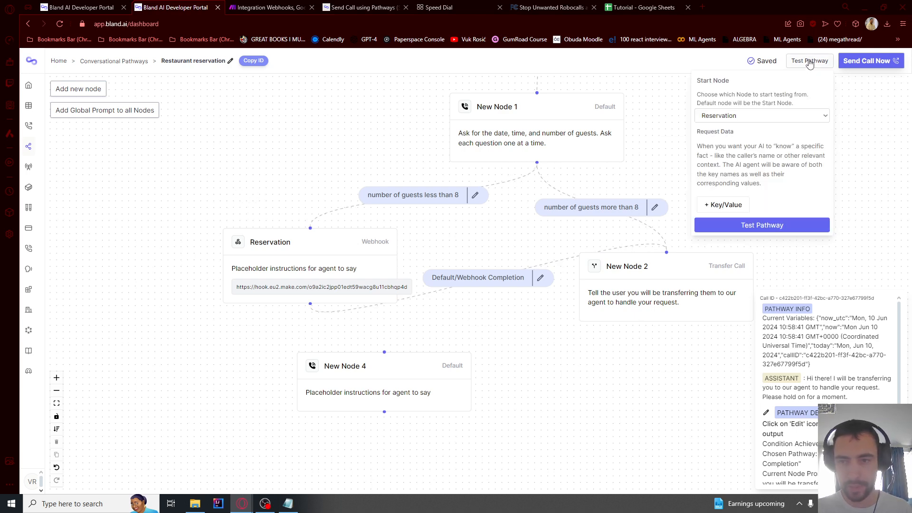
left_click(750, 117)
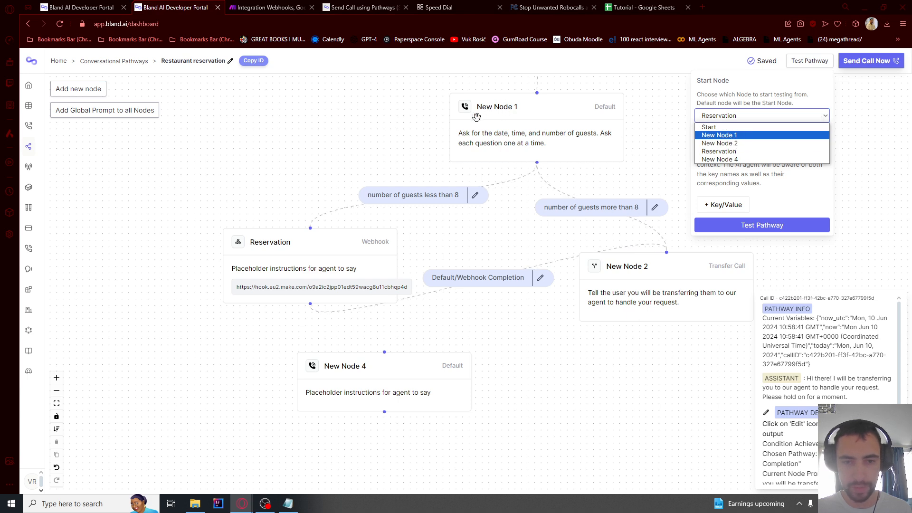
left_click(720, 135)
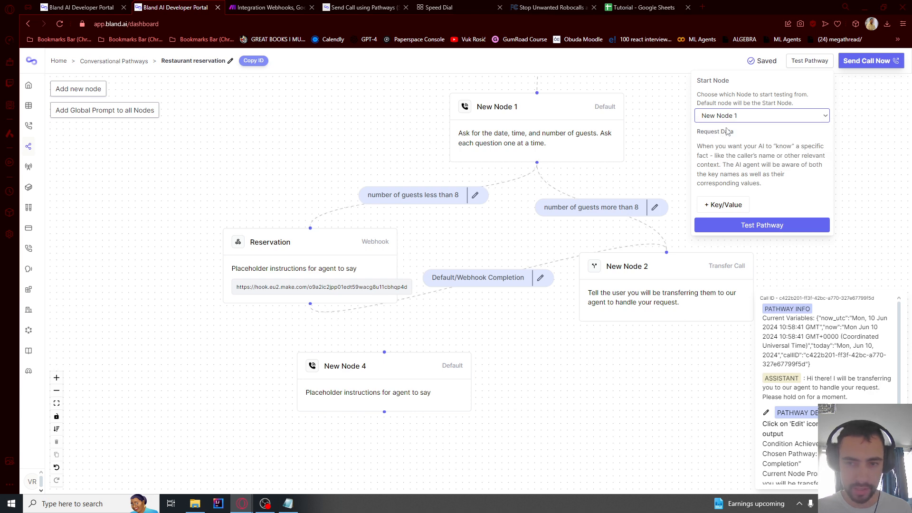
left_click(745, 226)
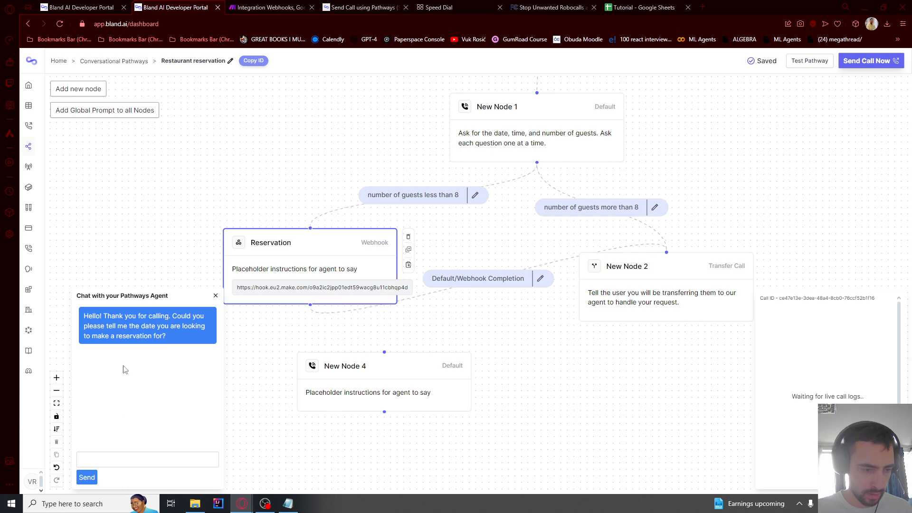
Send a booking for 6 people on May 6 2024 at 10PM, then check Make
left_click(119, 461)
type("may 6 2024 10PM, 6 people")
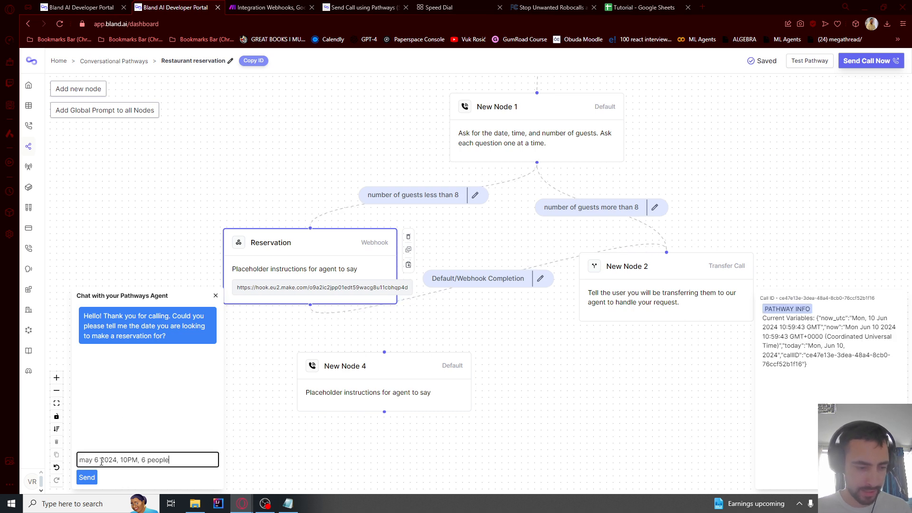
key("Return")
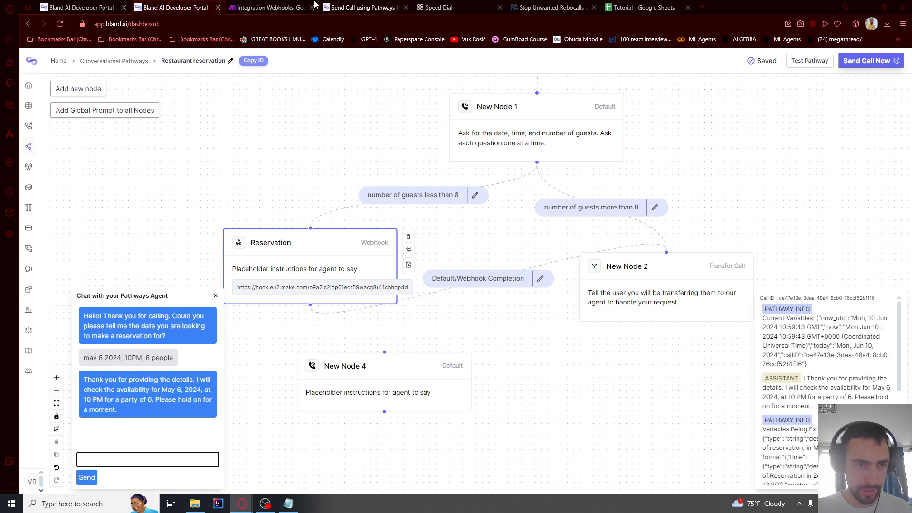
left_click(269, 7)
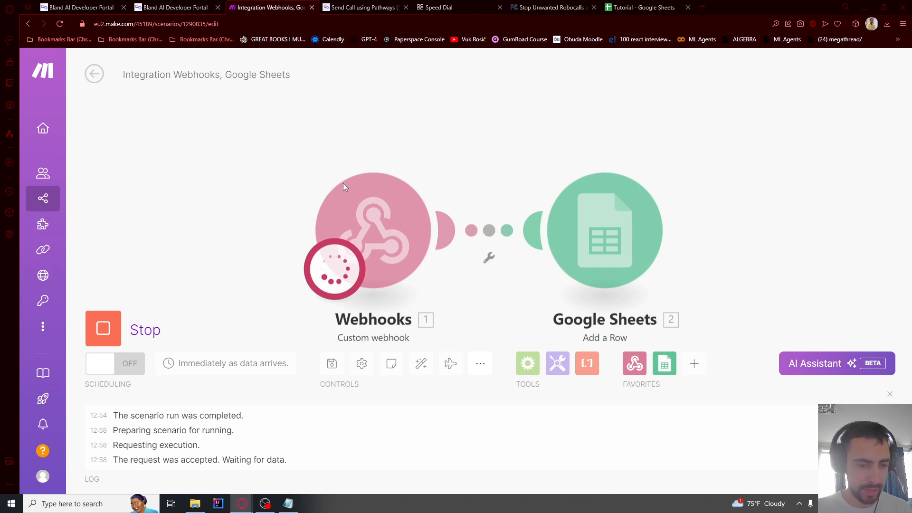
Remove the quotes around {{number_of_people}} on the guests line of the JSON notes
left_click(192, 10)
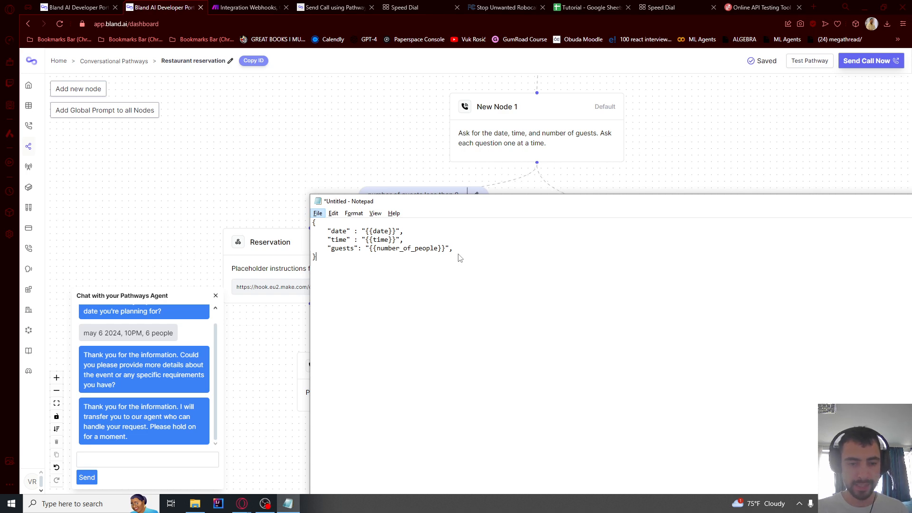
left_click(461, 249)
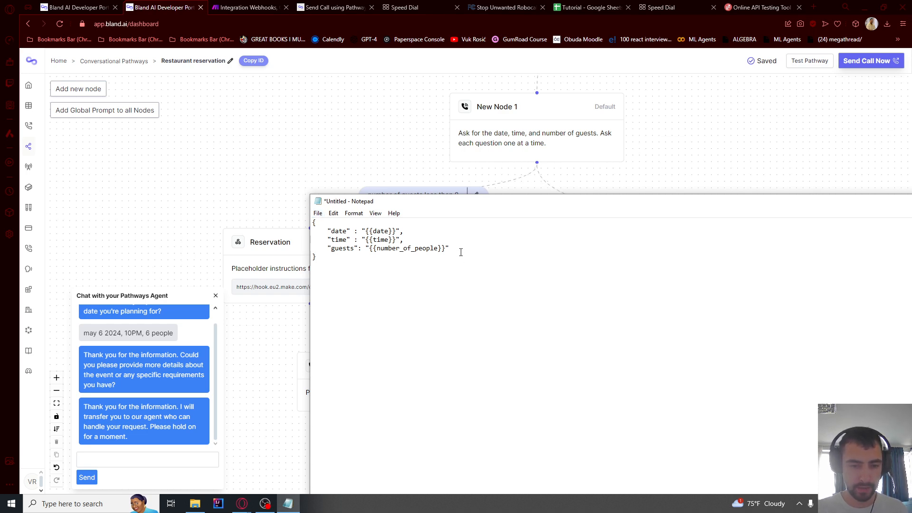
left_click(369, 248)
key("BackSpace")
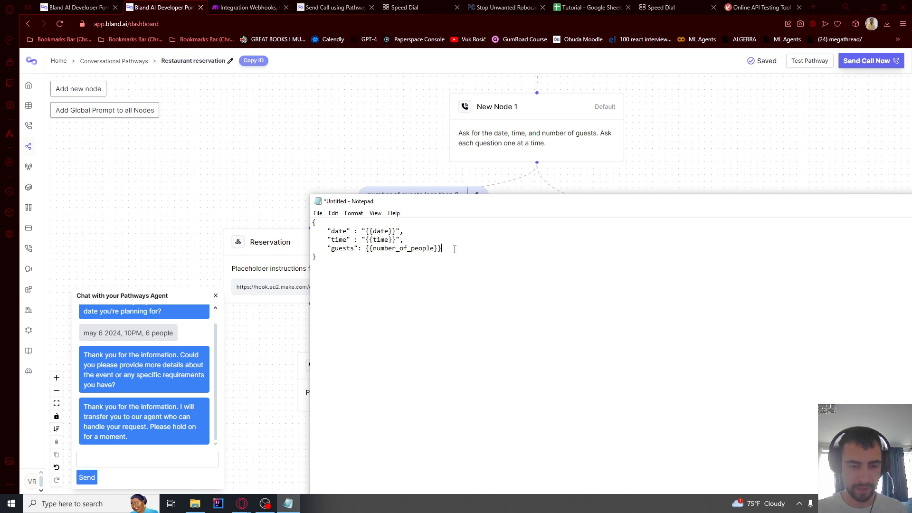
Update the guests line in the Reservation node's webhook body to the unquoted value and save
left_click(352, 165)
left_click(366, 279)
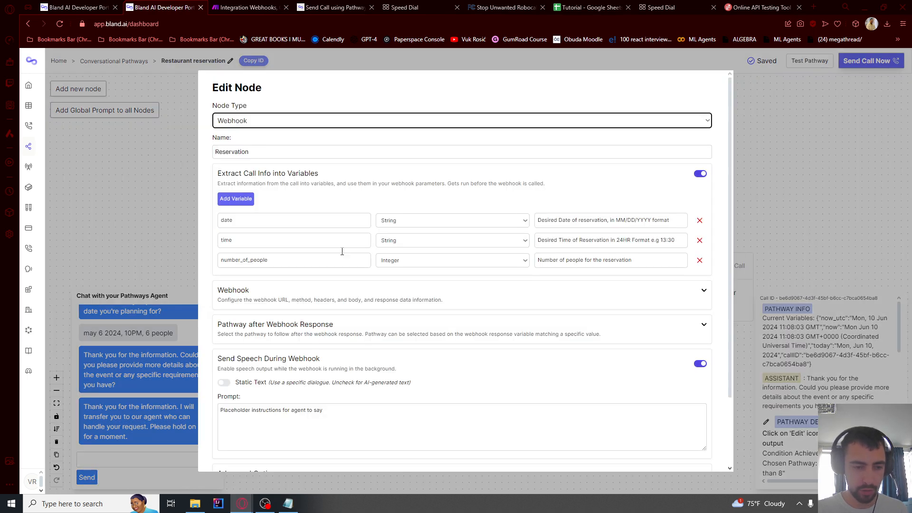
scroll(366, 280, "down", 3)
scroll(331, 299, "up", 2)
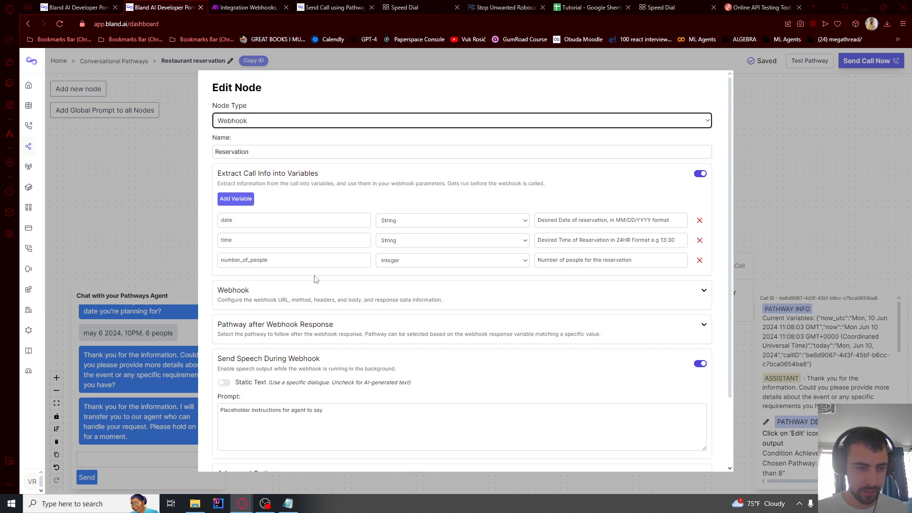
scroll(315, 278, "down", 2)
left_click(704, 208)
scroll(369, 282, "down", 2)
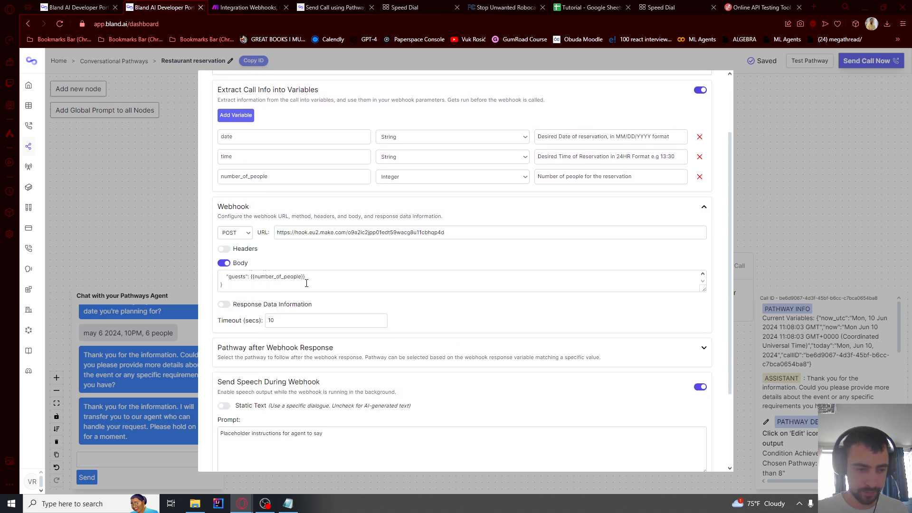
left_click(313, 279)
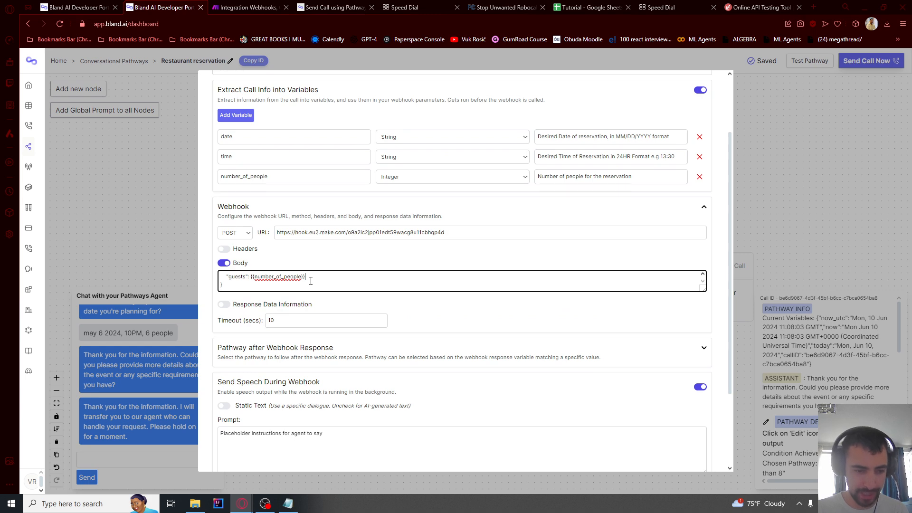
scroll(457, 399, "down", 3)
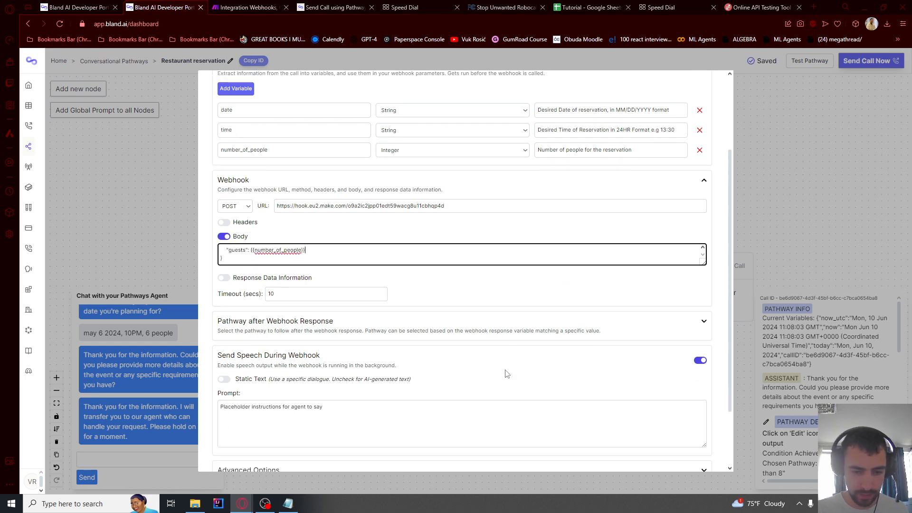
left_click(227, 452)
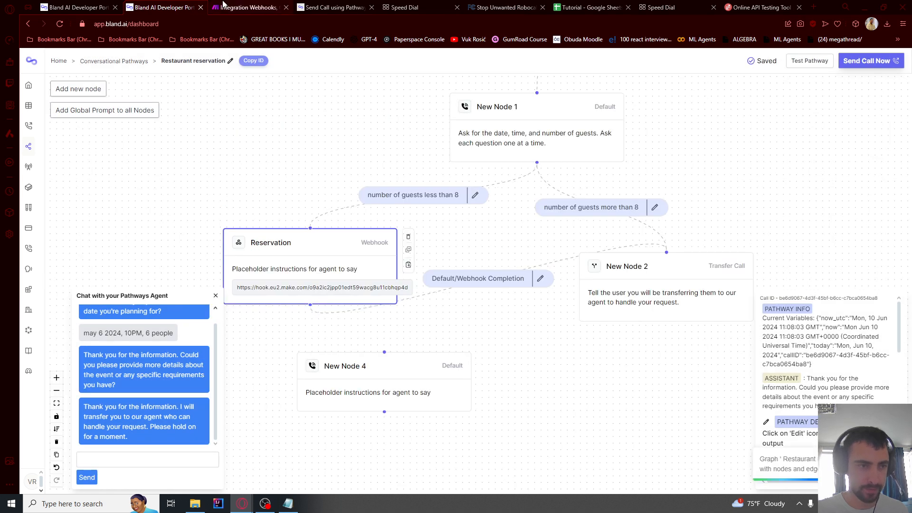
left_click(245, 7)
Run the Make scenario once so it waits for new webhook data
left_click(138, 323)
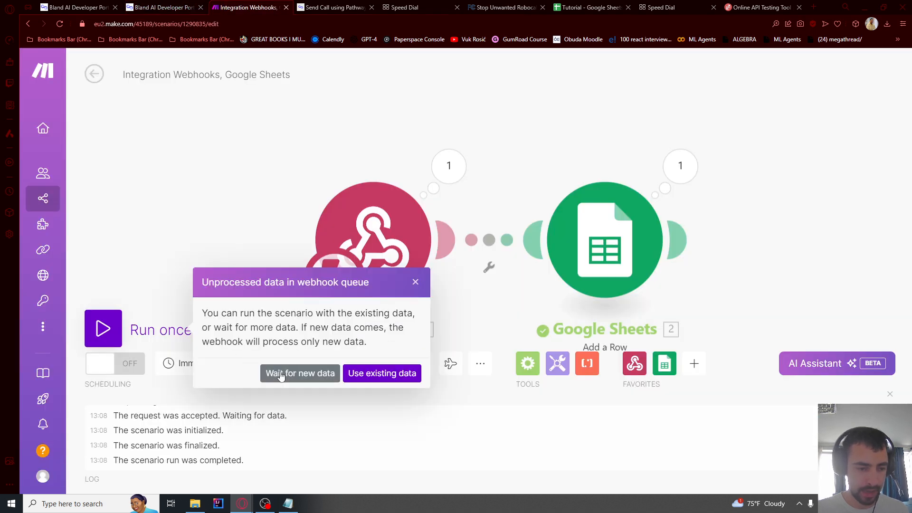
left_click(297, 373)
left_click(164, 7)
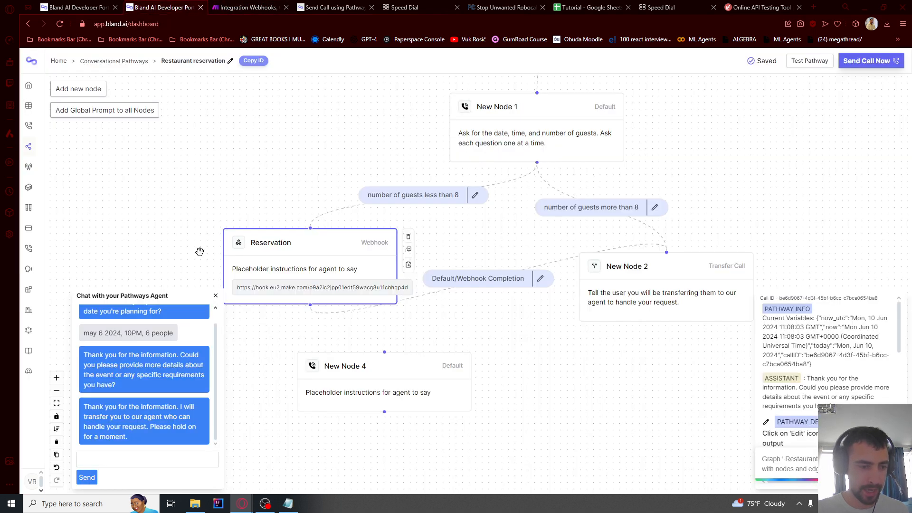
Start a Bland AI test chat and send the booking for 22:00 with 6 guests
left_click(810, 61)
left_click(744, 224)
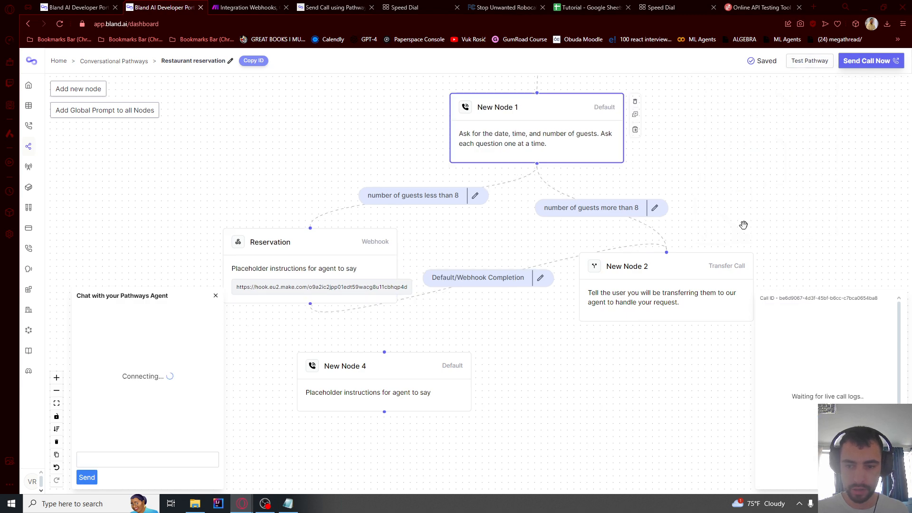
left_click(665, 7)
left_click(155, 6)
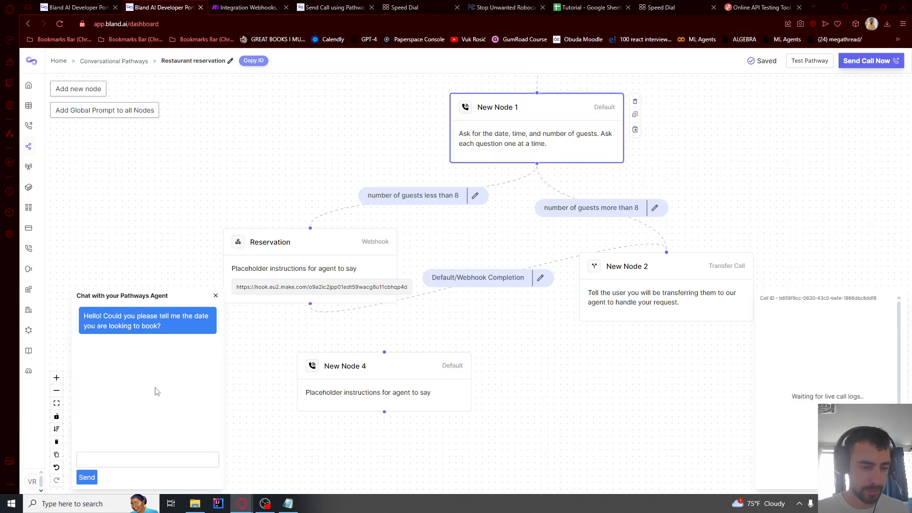
left_click(116, 461)
type("may 6 2024, 10PM, 6 people")
left_click(87, 478)
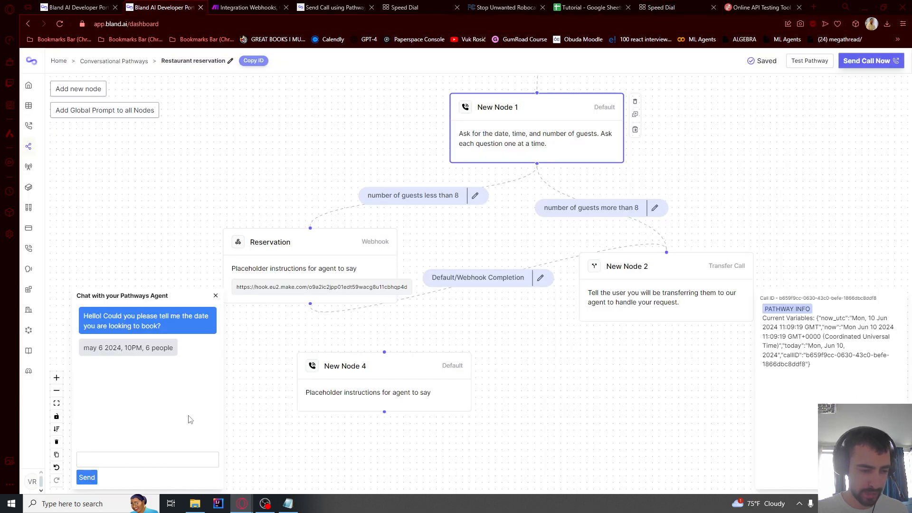
Inspect the Webhooks output bundle in Make for the received date and time
left_click(247, 7)
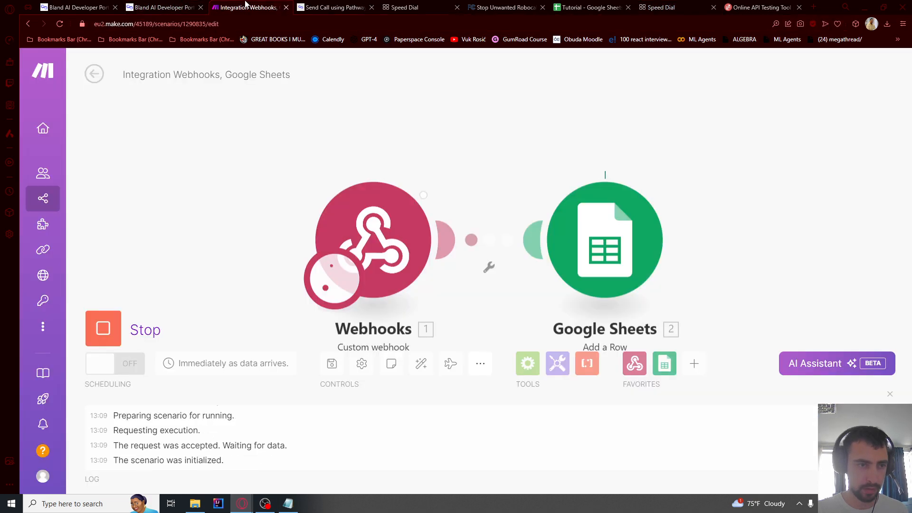
left_click(449, 166)
left_click(554, 140)
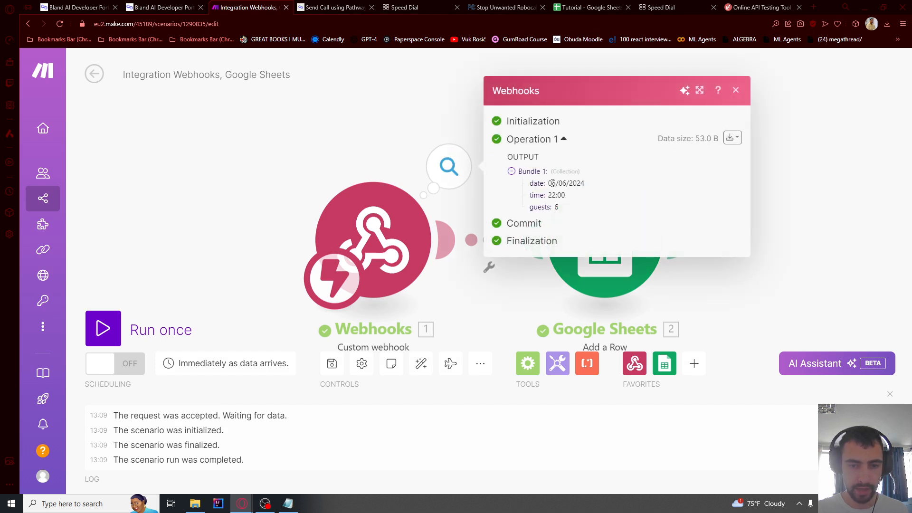
left_click_drag(551, 184, 576, 211)
left_click(558, 207)
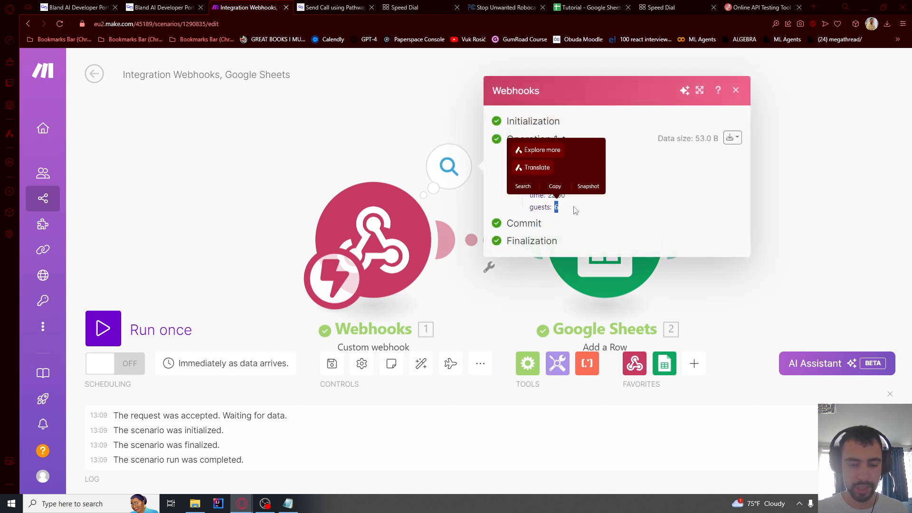
left_click(293, 142)
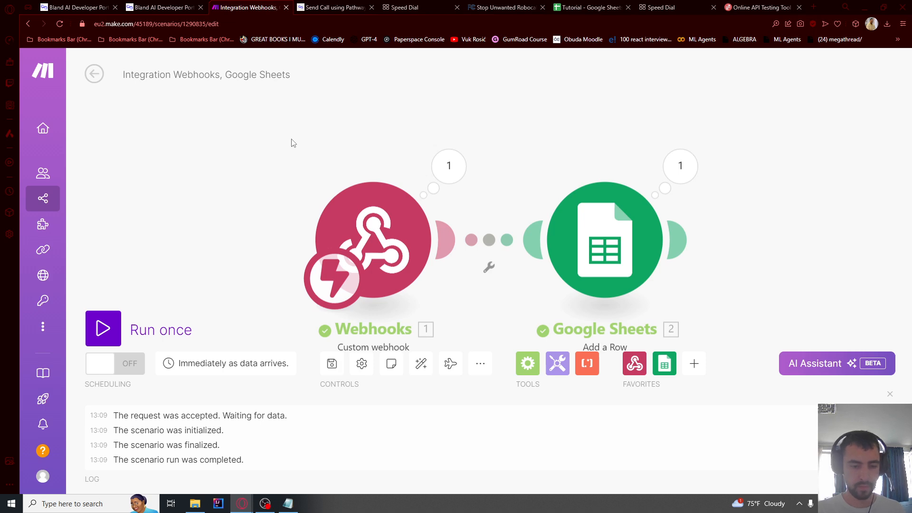
Map the webhook date, time and guests into Date (A), Time (B) and NumberOfPeople (C)
left_click(660, 237)
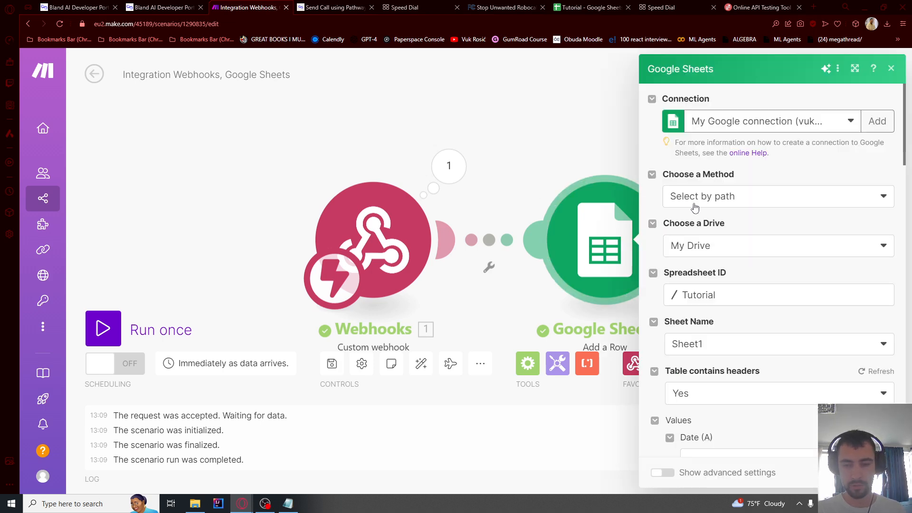
scroll(695, 207, "down", 5)
left_click(704, 231)
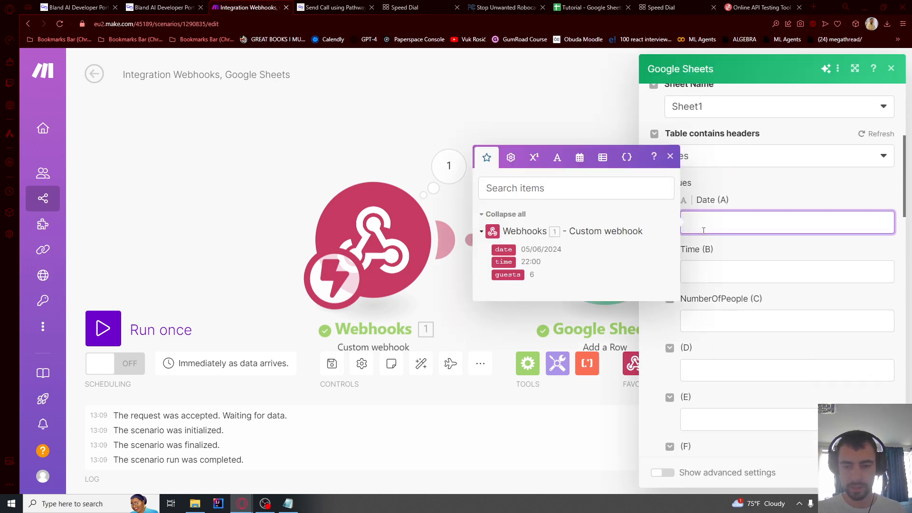
left_click(502, 249)
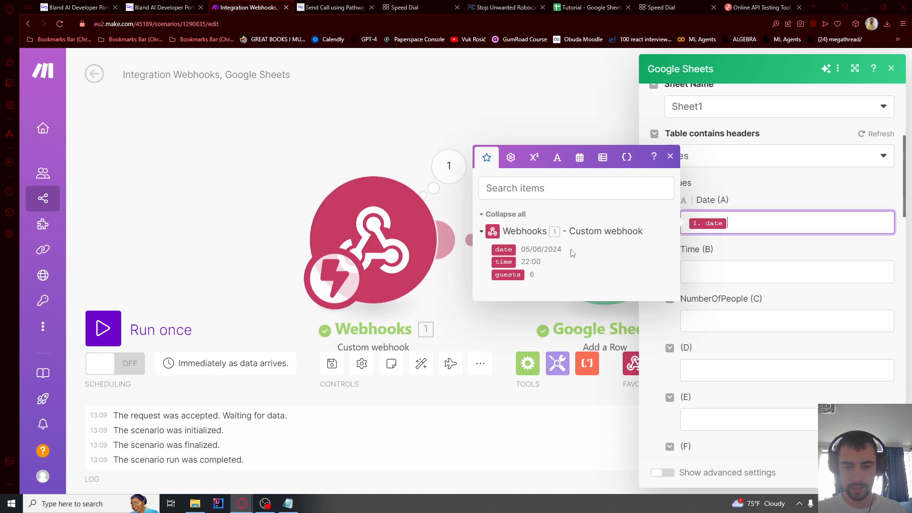
left_click(720, 277)
left_click(503, 310)
left_click(758, 327)
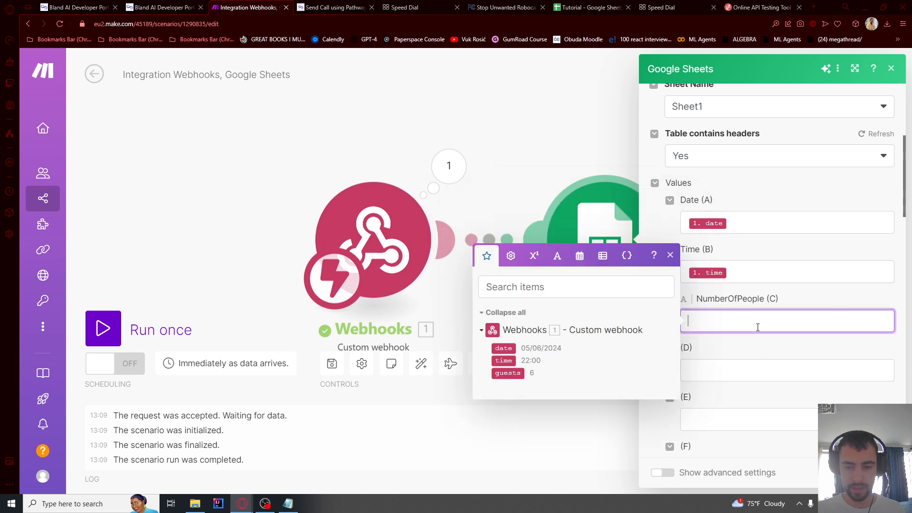
left_click(508, 373)
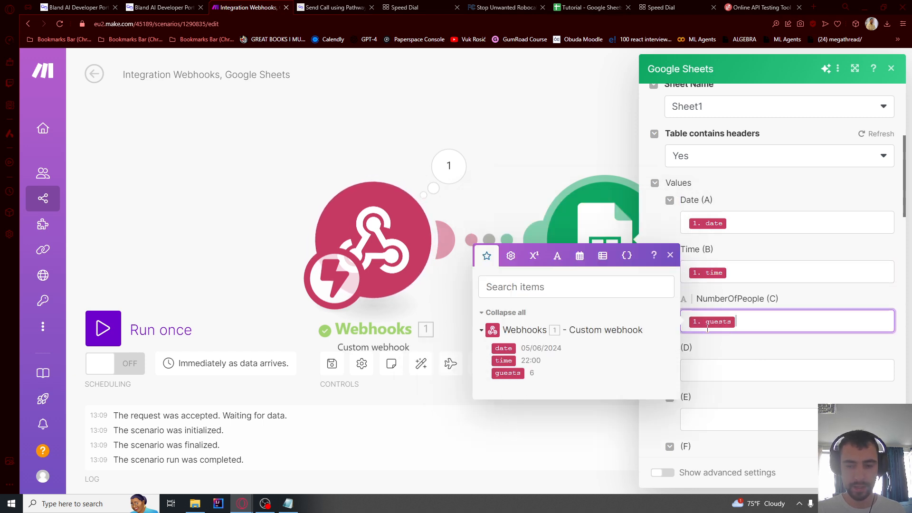
Check the guests key name in the Notepad JSON notes
left_click(287, 507)
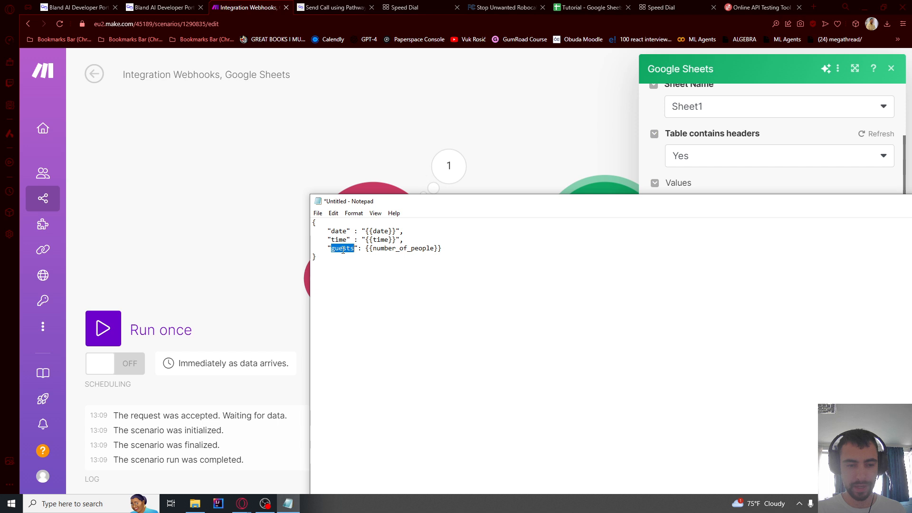
double_click(343, 250)
left_click(362, 249)
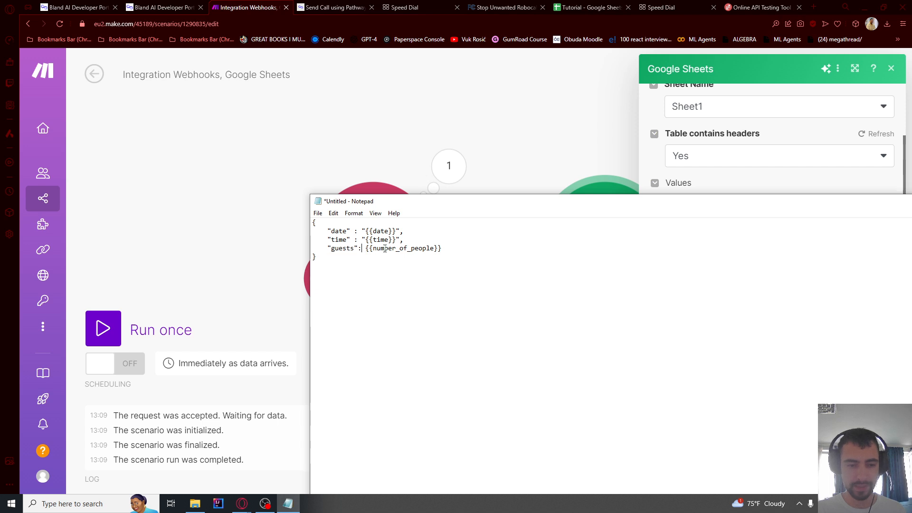
Review the Google Sheets row mapping, close the module, and run the scenario once
left_click(372, 159)
left_click(604, 242)
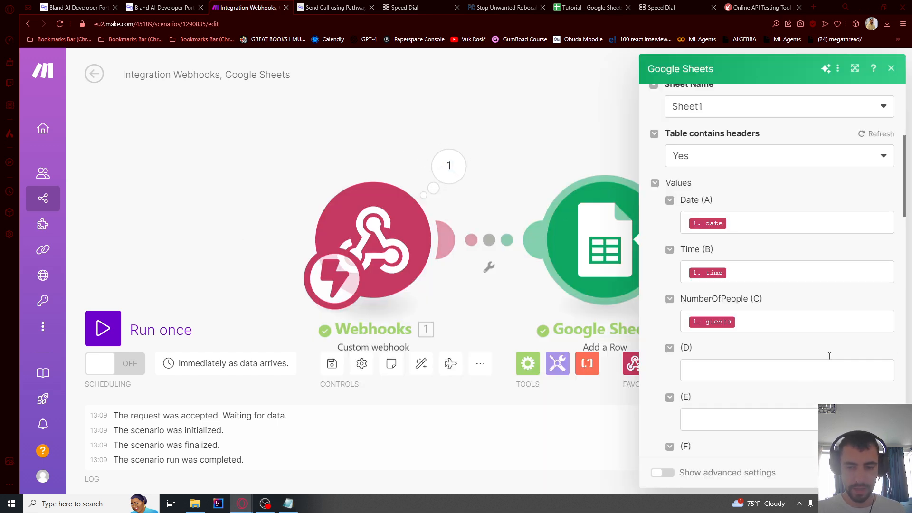
left_click(469, 153)
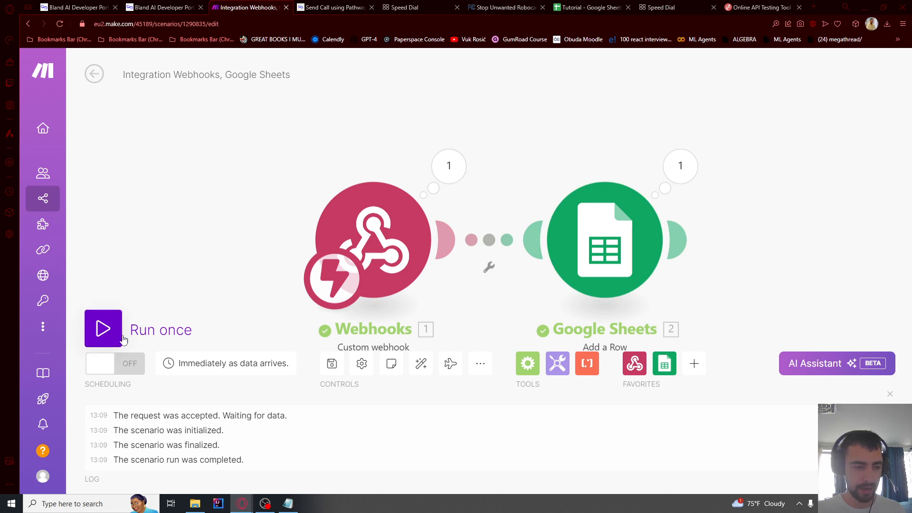
left_click(103, 328)
left_click(300, 373)
Send a test chat booking for May 6, 2024 at 10 PM for 6 people
left_click(660, 7)
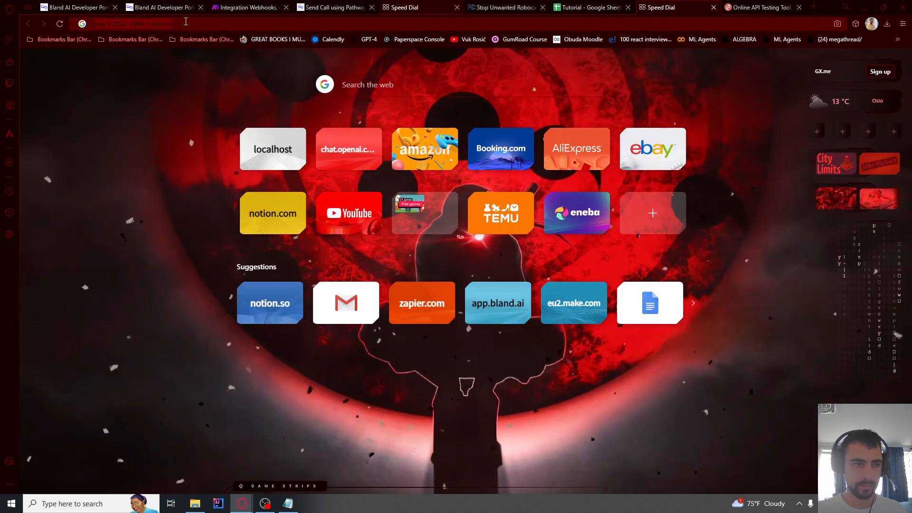
left_click(166, 6)
left_click(810, 61)
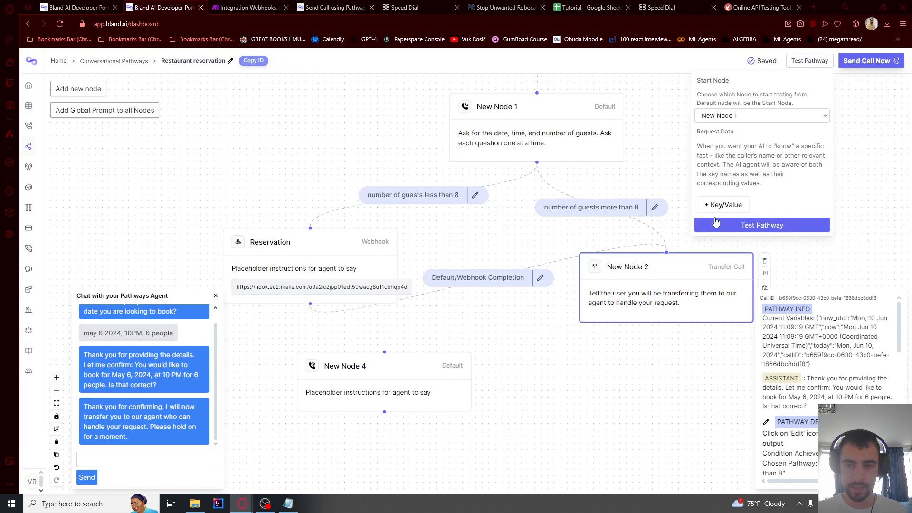
left_click(734, 224)
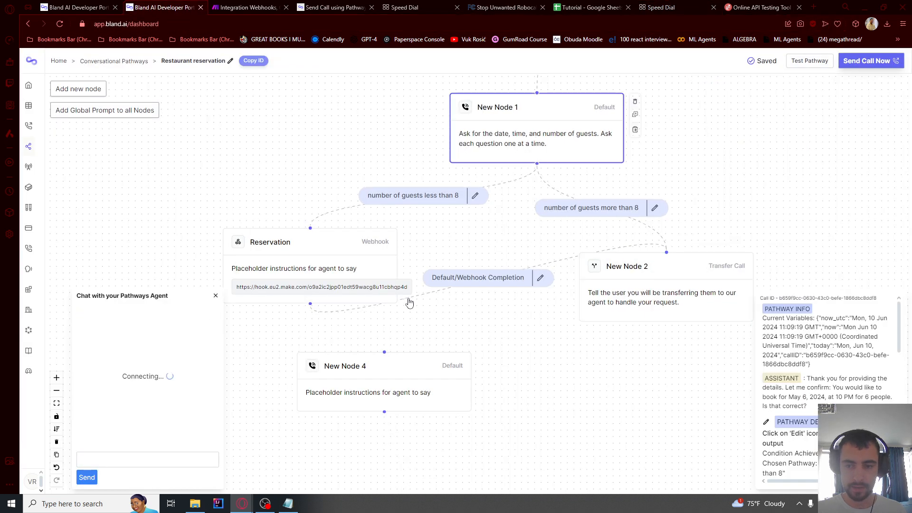
left_click(130, 461)
type("may 6 2024, 10PM, 6 people")
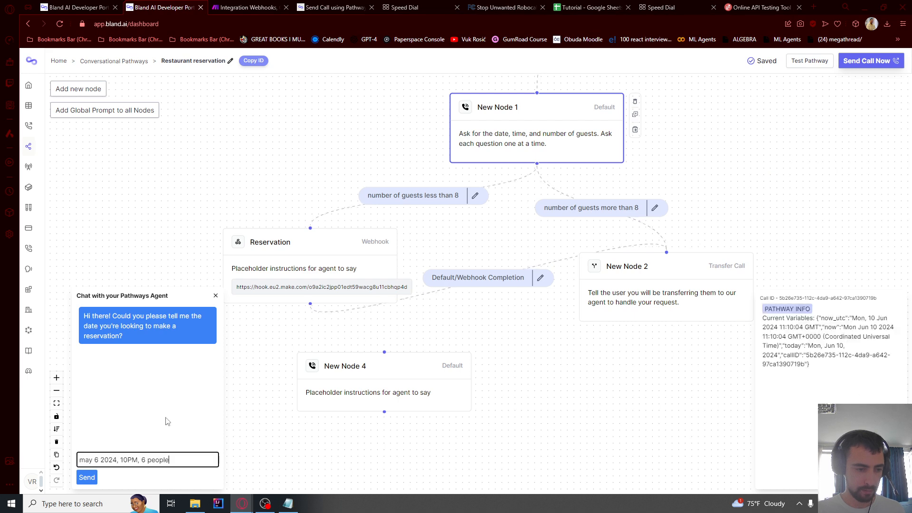
key("Return")
Check the Tutorial sheet for row 05/06/2024, 22:00, 6, then reopen the Reservation node
left_click(589, 7)
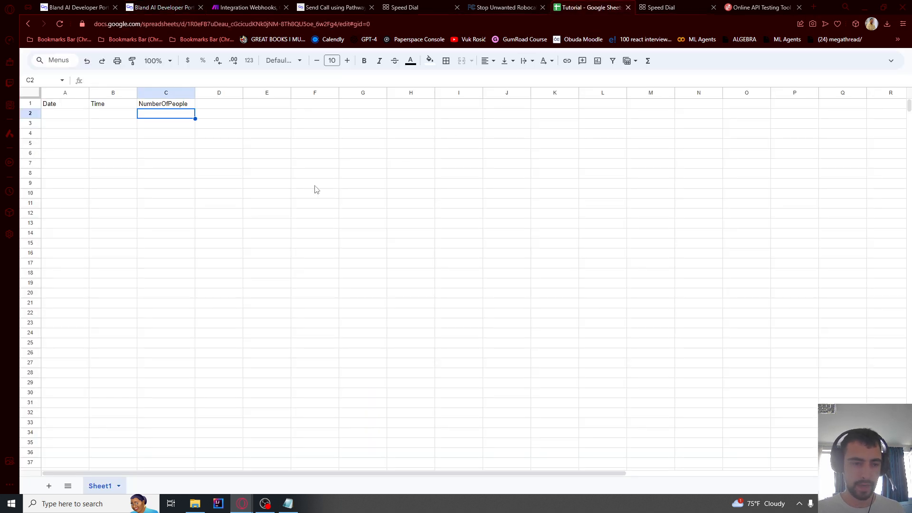
left_click(146, 126)
key("ctrl+Tab")
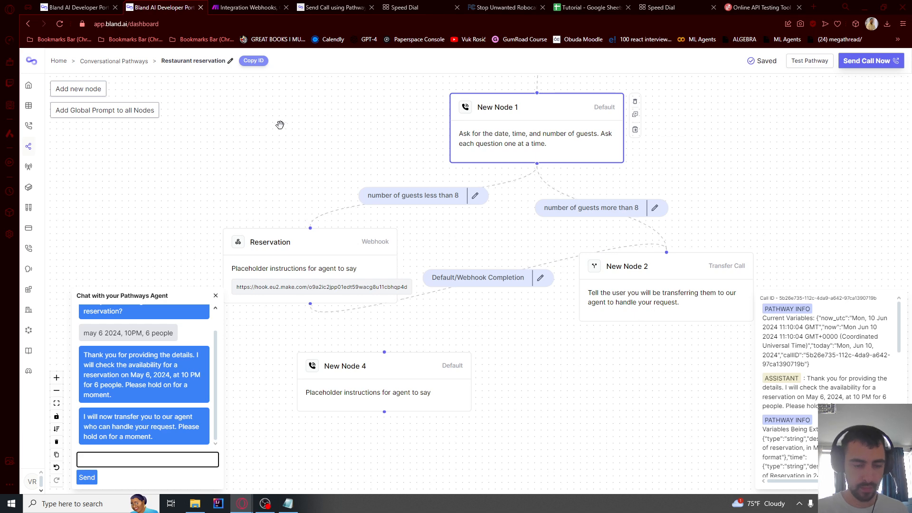
left_click(291, 246)
Set the Reservation node's webhook speech to static text "Please let me book..." and save
scroll(349, 247, "down", 2)
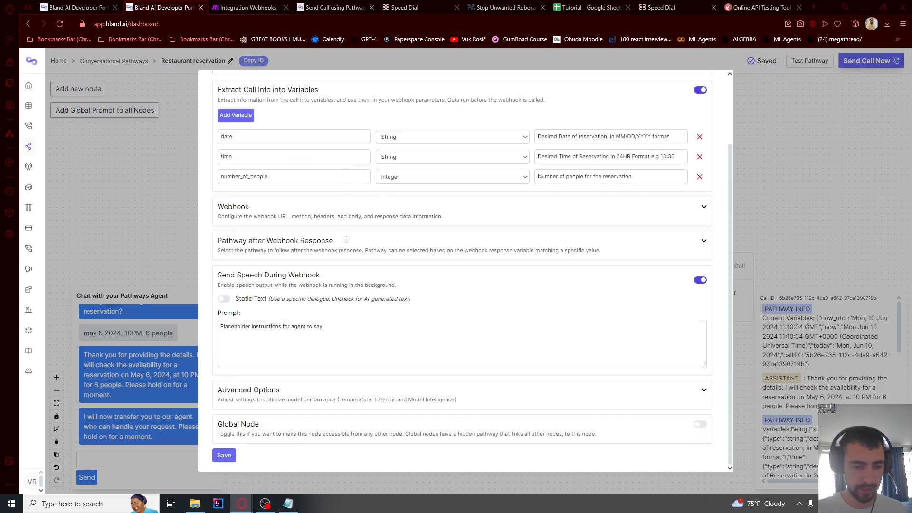
left_click(225, 302)
left_click_drag(222, 277, 333, 278)
left_click(274, 357)
type("Please give me a moment as I check our bookings..")
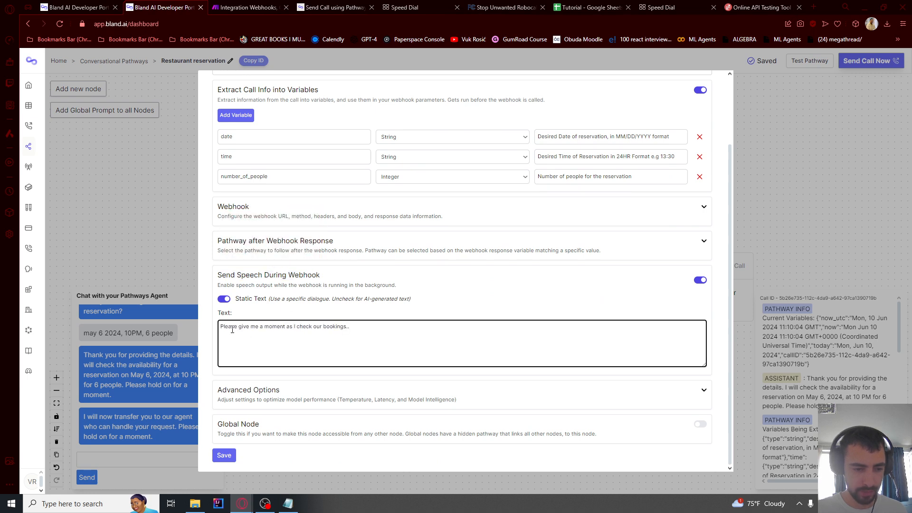
left_click(239, 325, "shift")
type("let me book")
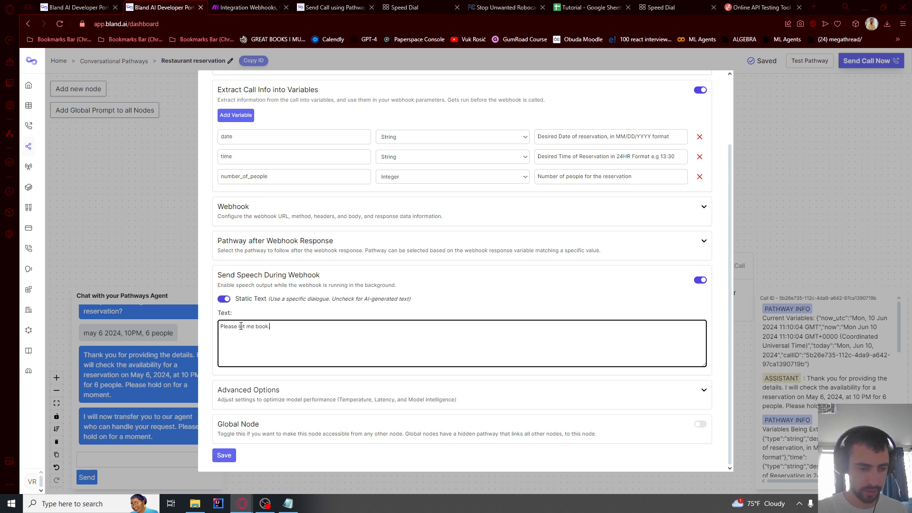
type("...")
left_click(224, 455)
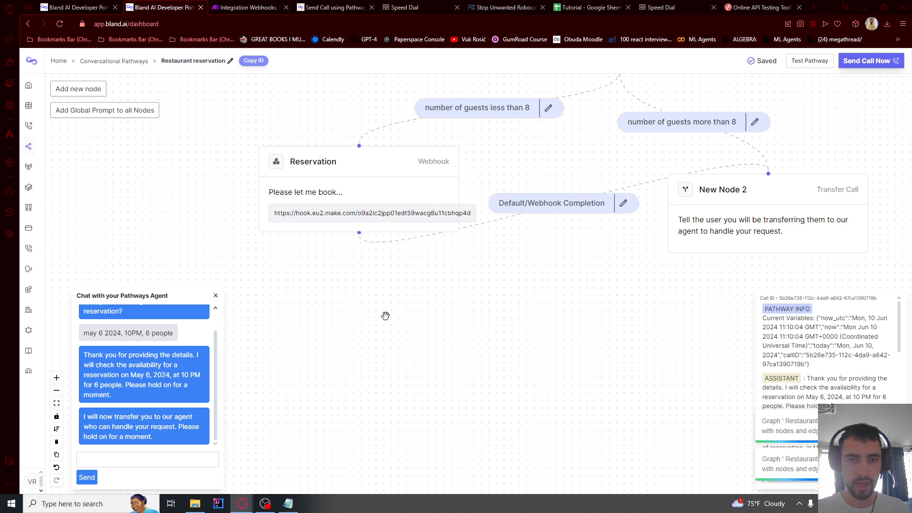
Move New Node 4 just below the Reservation node
left_click_drag(413, 316, 407, 276)
left_click(94, 92)
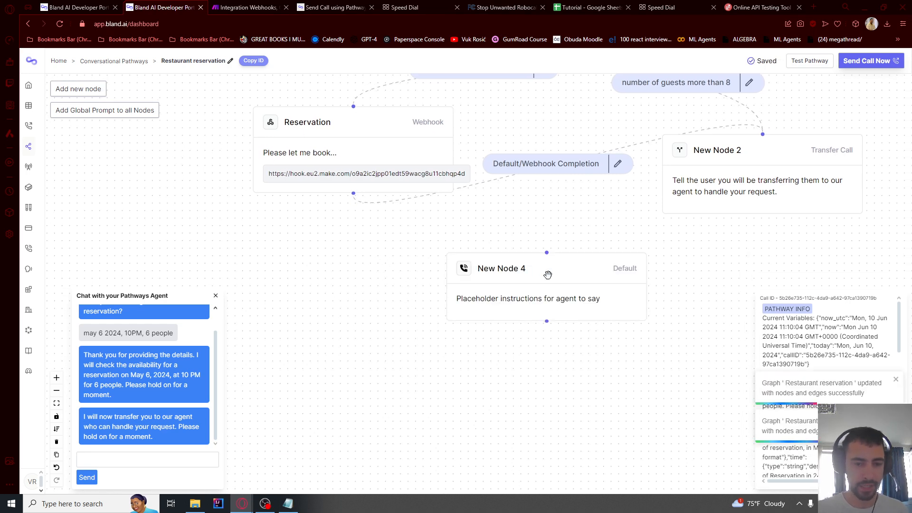
left_click_drag(551, 273, 371, 261)
Make New Node 4 an End Call node named "End Call" with the goodbye prompt, and save
double_click(372, 262)
left_click(295, 133)
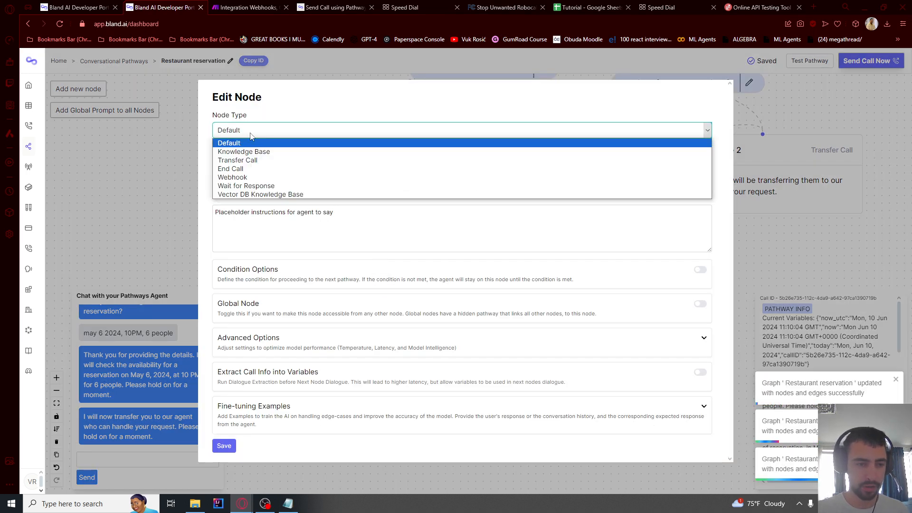
left_click(237, 168)
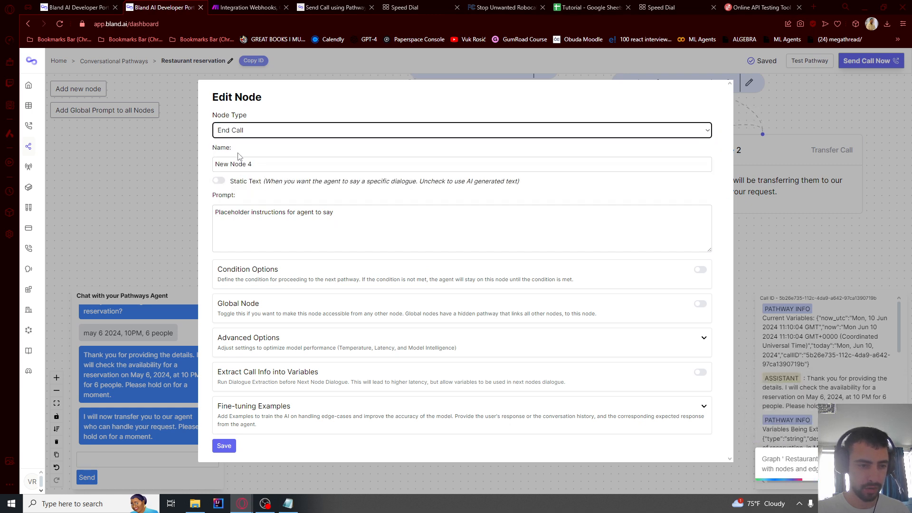
triple_click(241, 163)
type("End Call")
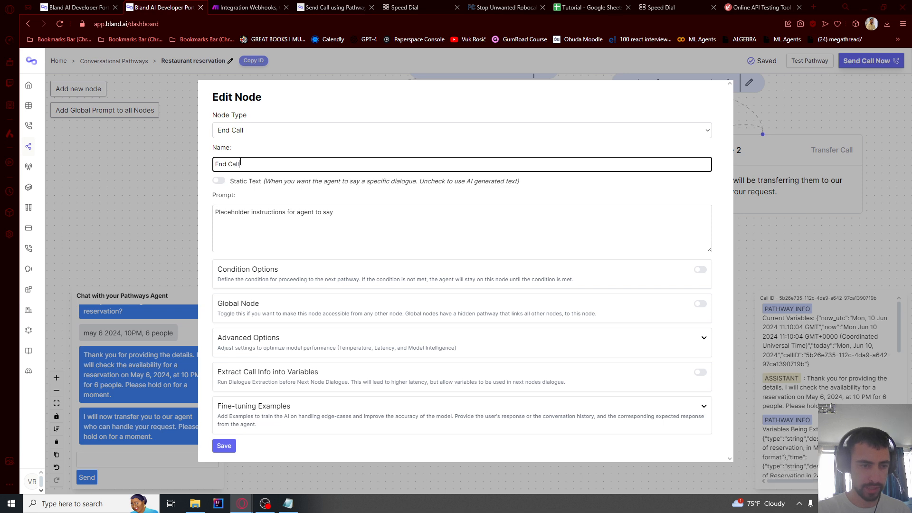
left_click(238, 223)
type("Tell the user that you have made the reservation for the given date and time, and the number of guests.  Tell them you look forward to seeing them and say goodbye")
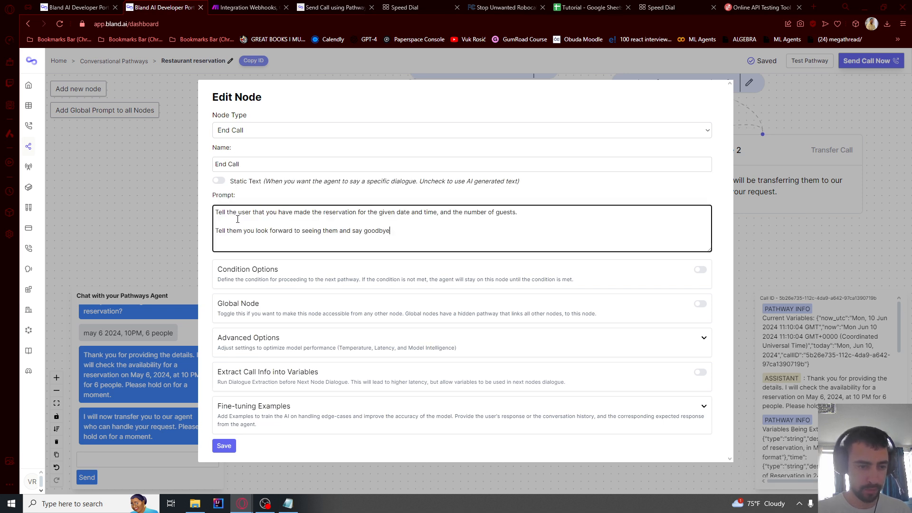
left_click_drag(233, 213, 432, 215)
left_click(360, 215)
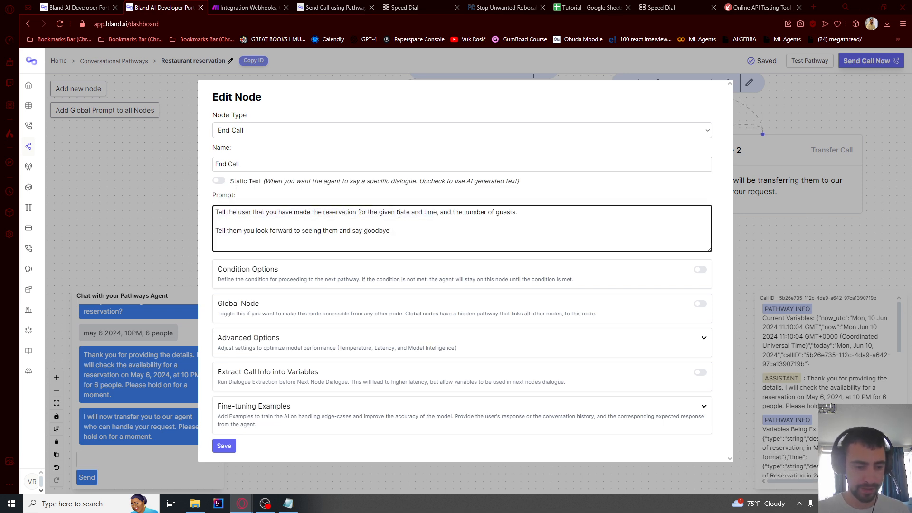
left_click(230, 447)
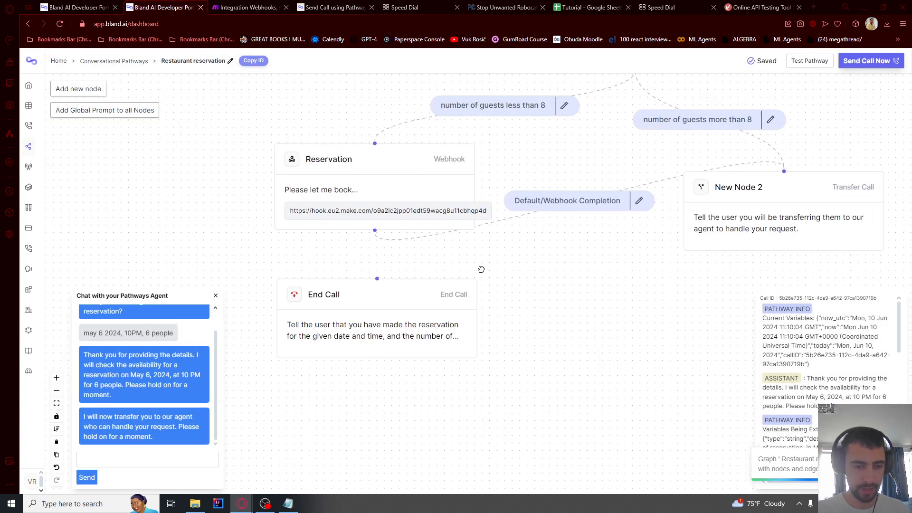
left_click(357, 145)
Point the Reservation node's after-webhook pathway to End Call and save it
left_click(279, 332)
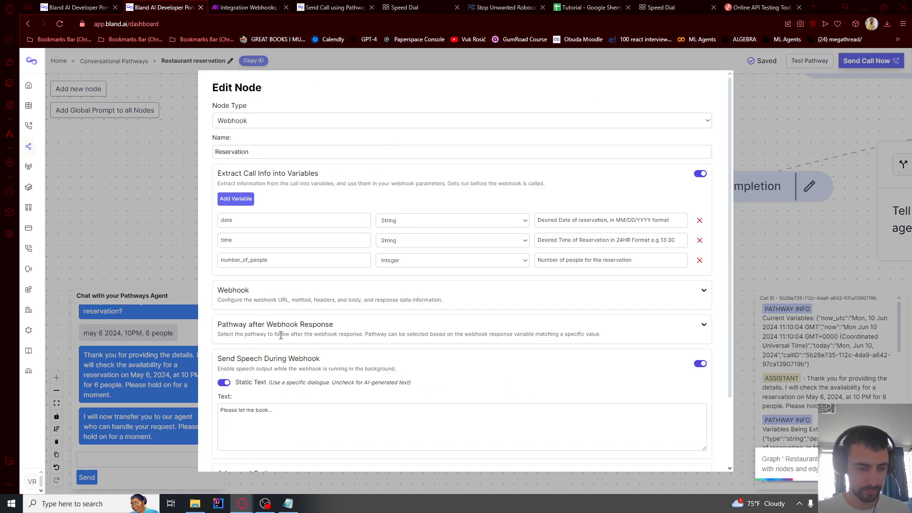
left_click(702, 326)
left_click(682, 371)
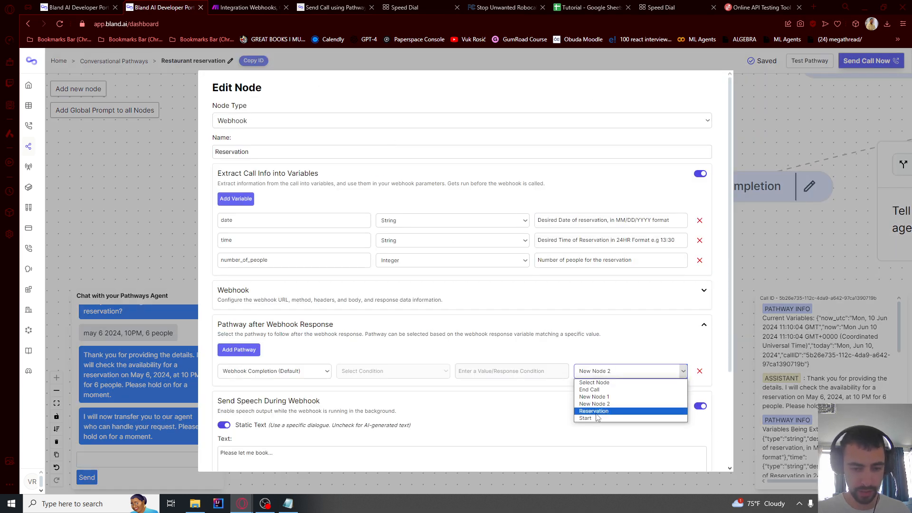
left_click(590, 390)
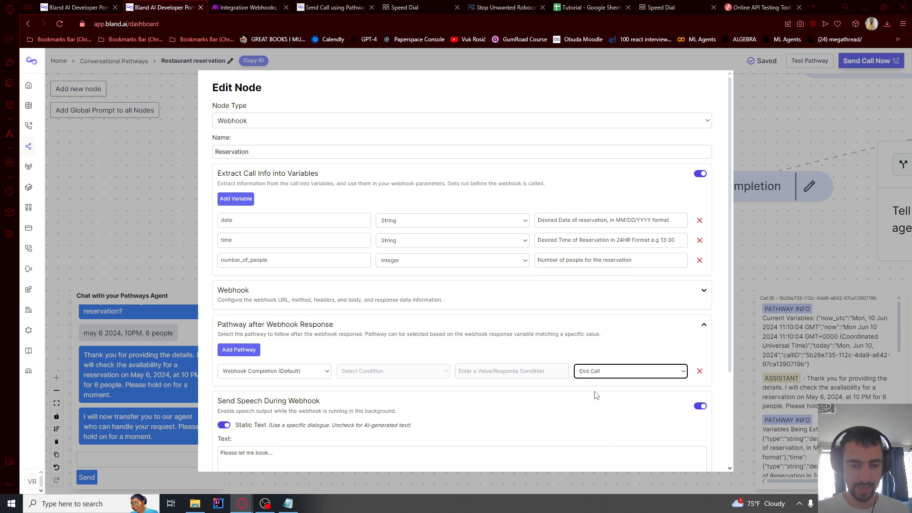
scroll(399, 394, "down", 3)
left_click(215, 460)
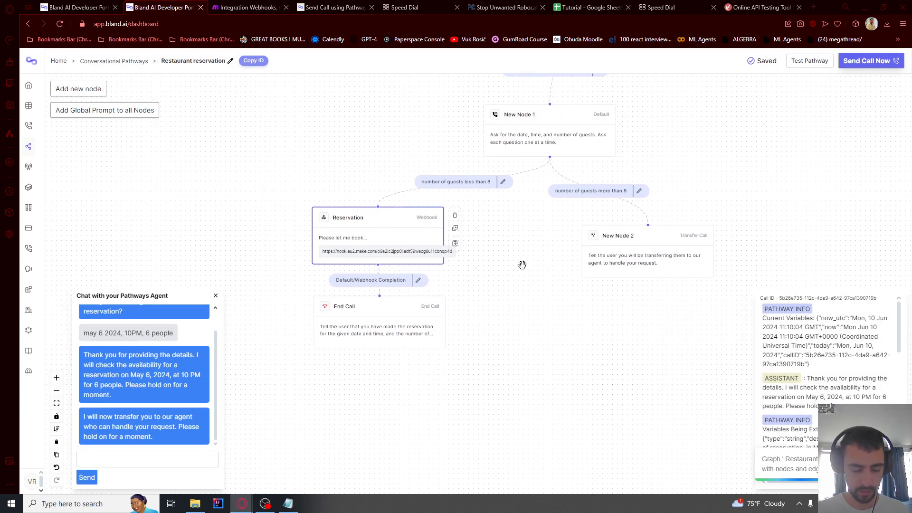
Recheck the Reservation node's settings, then return to Make's run log
double_click(351, 232)
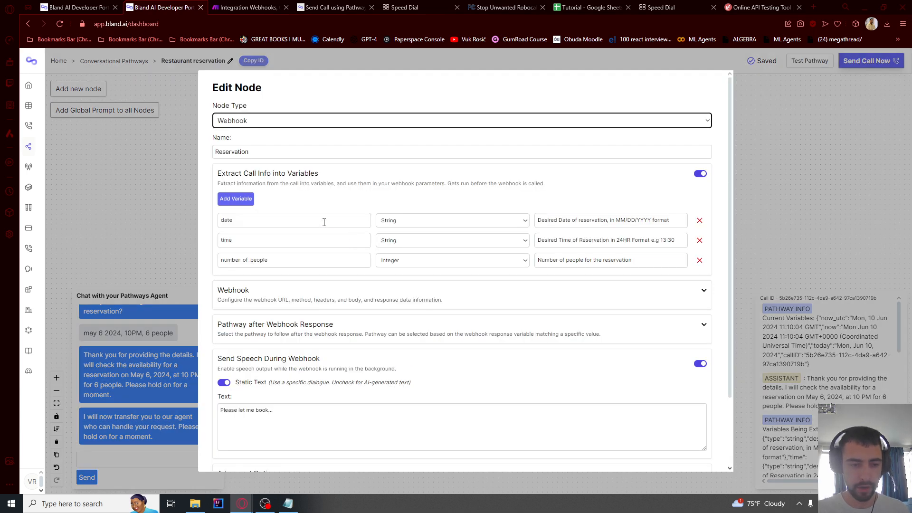
scroll(274, 333, "down", 3)
left_click(198, 244)
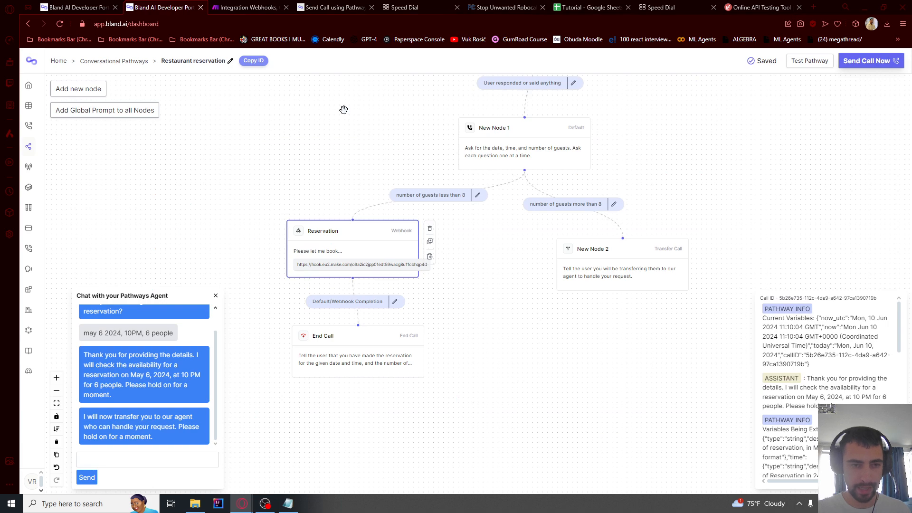
left_click(245, 7)
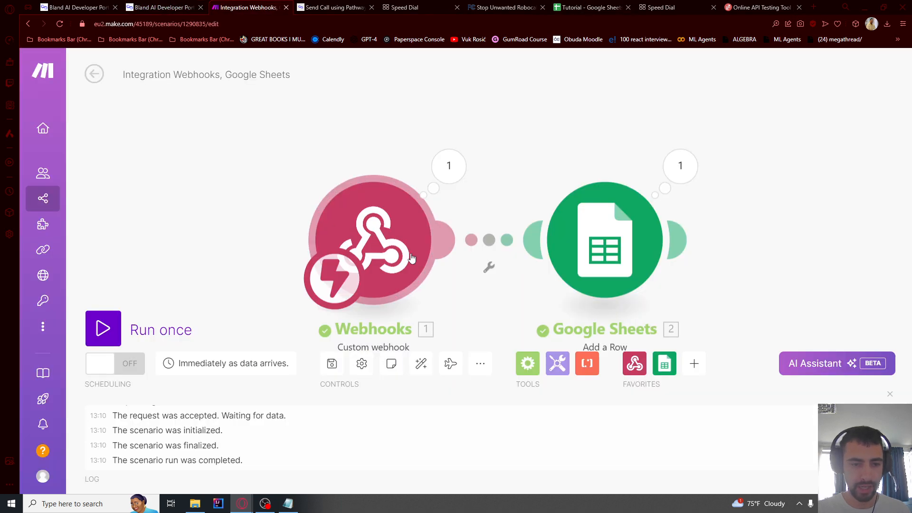
left_click(588, 7)
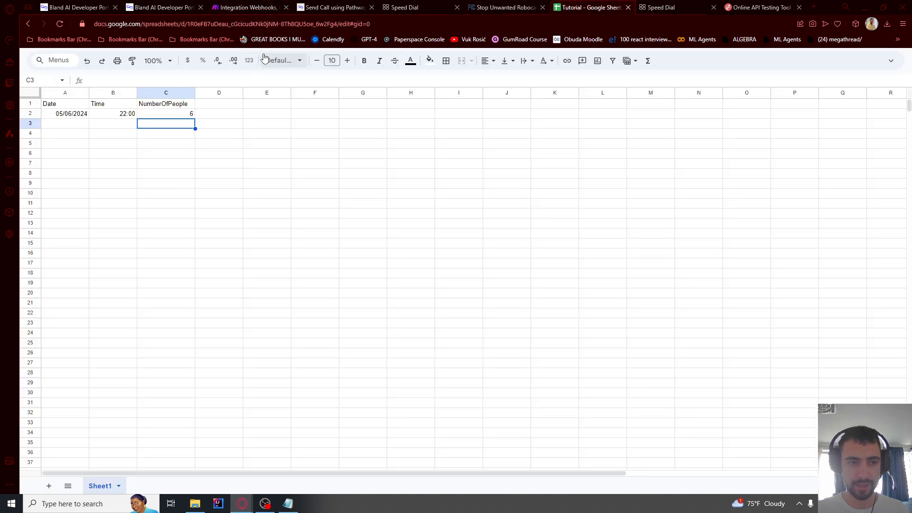
left_click(163, 7)
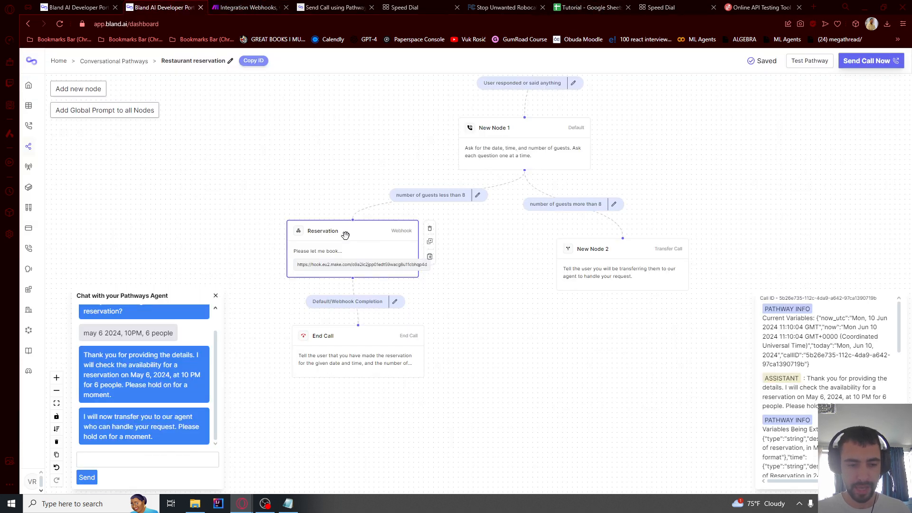
left_click(347, 237)
left_click(244, 7)
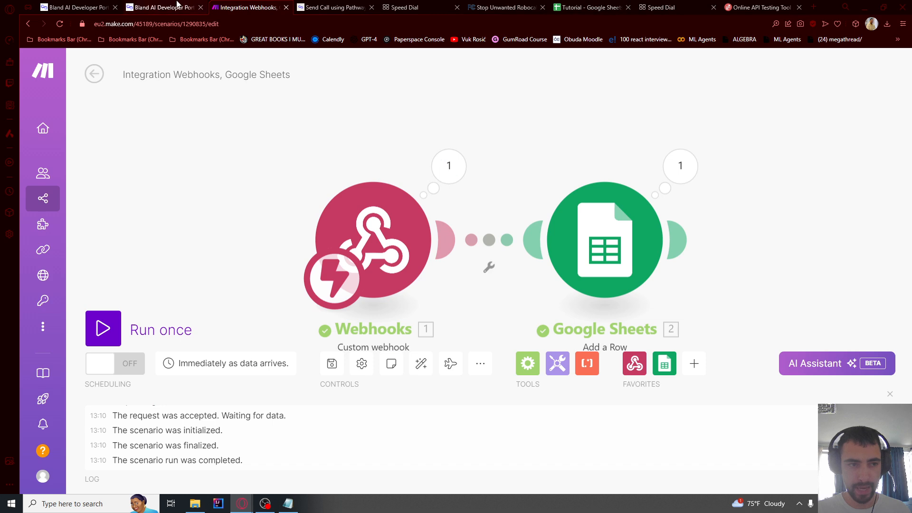
left_click(164, 8)
Expand the webhook node's Webhook section to show its Make URL and body, toggling Response Data Information on then off
scroll(252, 287, "down", 2)
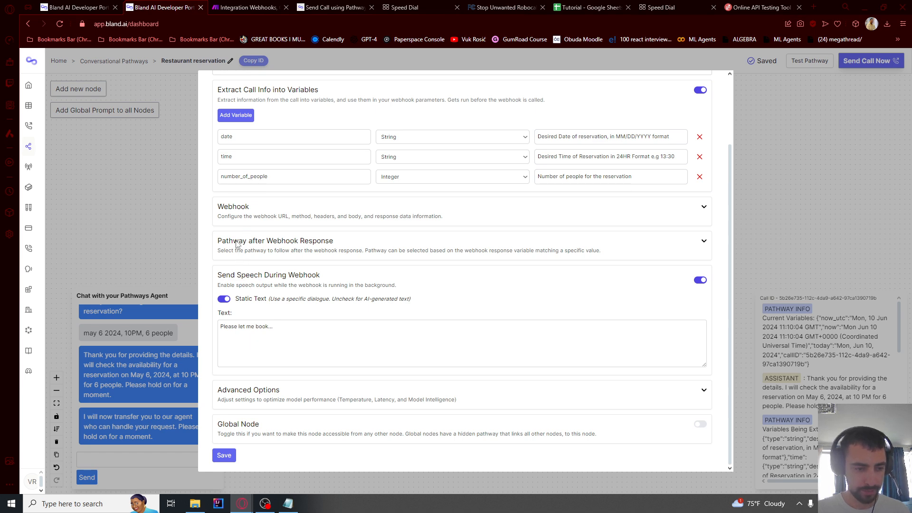
left_click(705, 213)
scroll(292, 285, "down", 2)
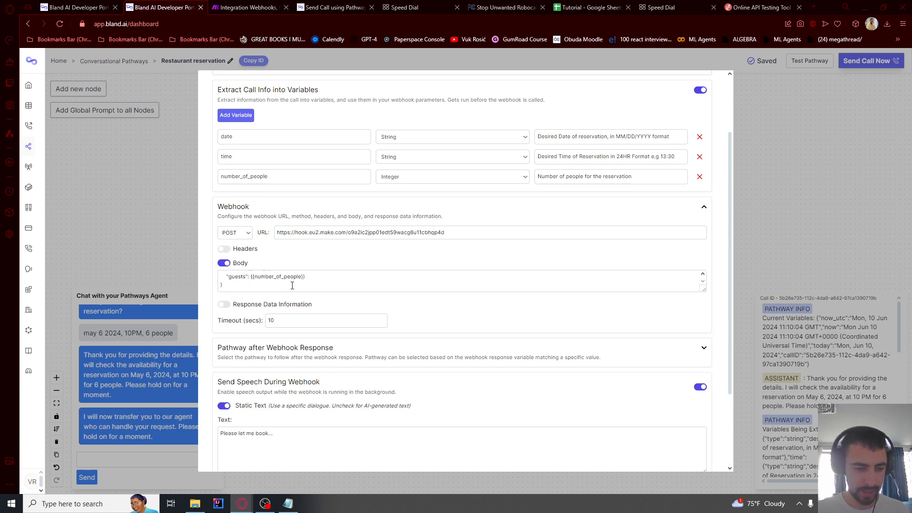
left_click(225, 306)
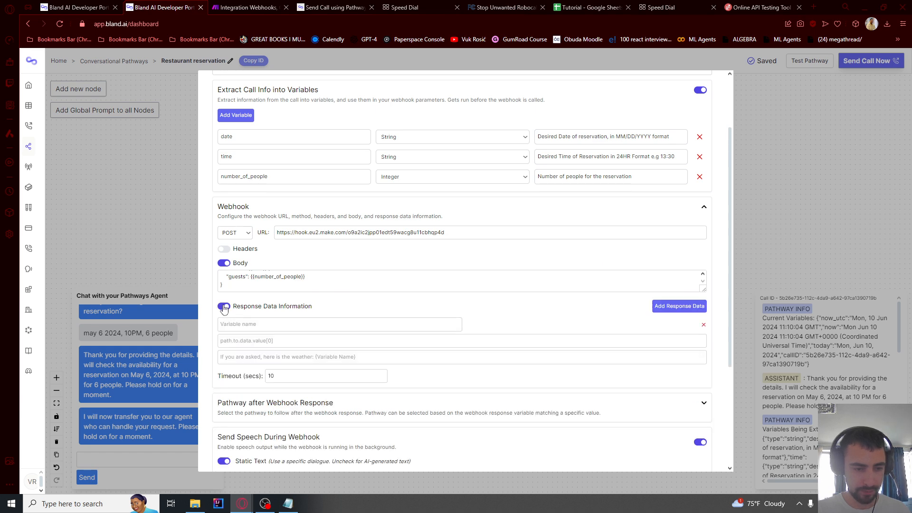
left_click(225, 307)
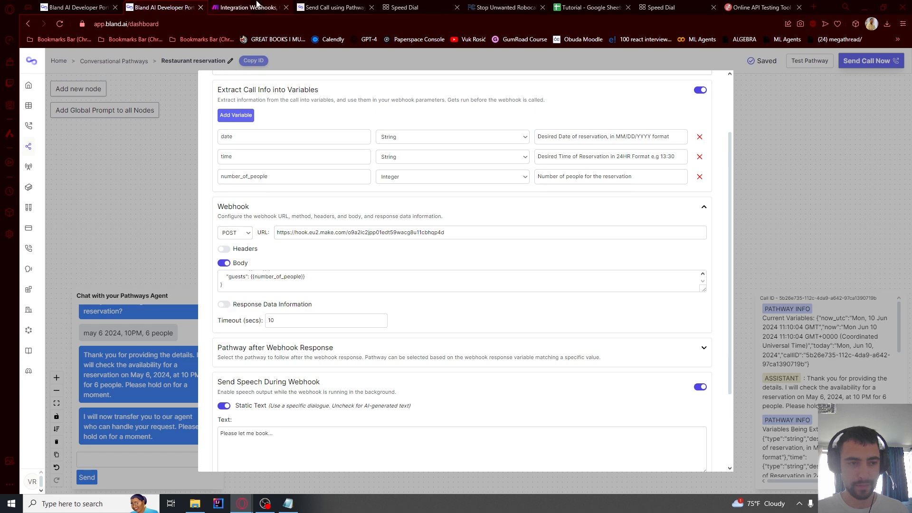
left_click(247, 7)
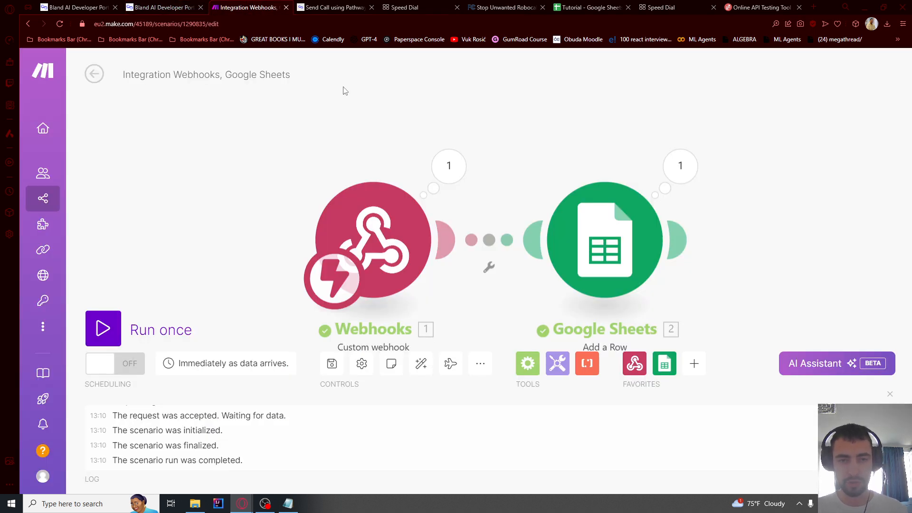
Inspect rows 2 and 3 of the Tutorial sheet for the 05/06/2024, 22:00, 6 booking, then bring the pathway graph back into view
left_click(577, 7)
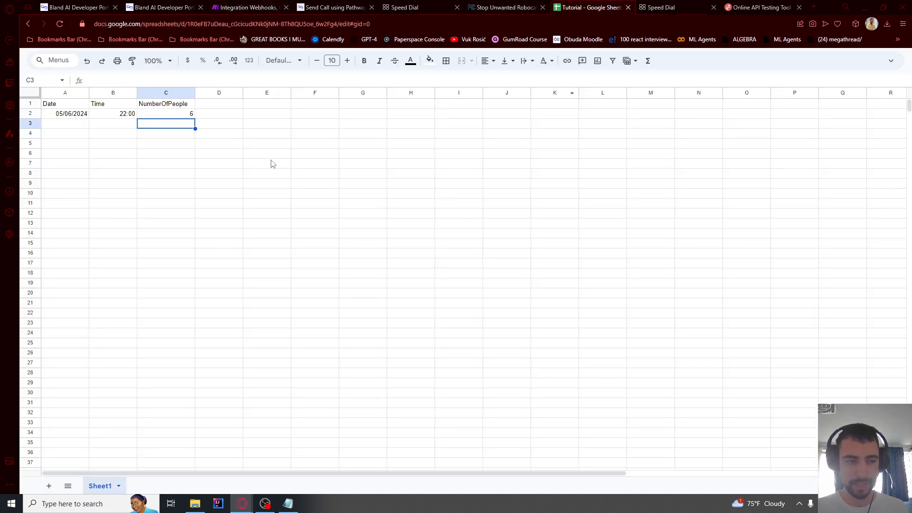
left_click(66, 125)
left_click(112, 124)
left_click(163, 126)
left_click(65, 127)
left_click(96, 127)
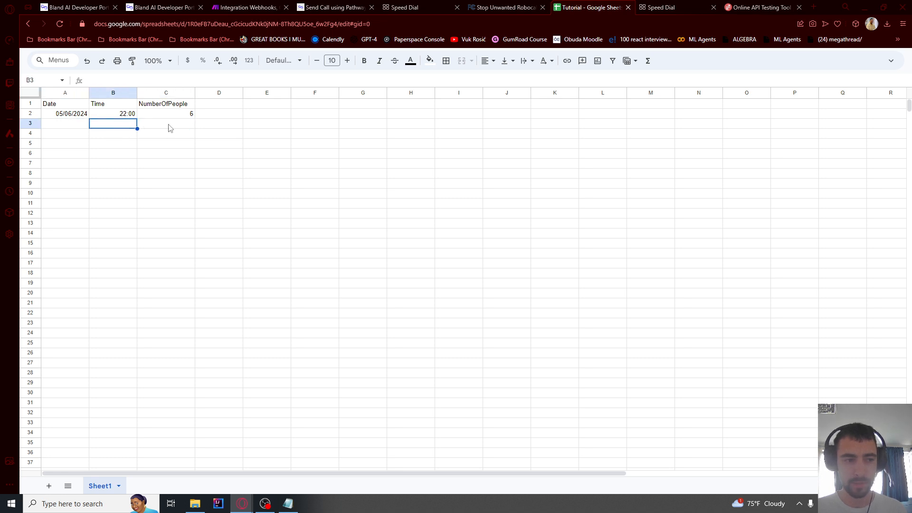
left_click(169, 128)
left_click(126, 127)
left_click(75, 128)
left_click(107, 128)
left_click(169, 128)
left_click(117, 129)
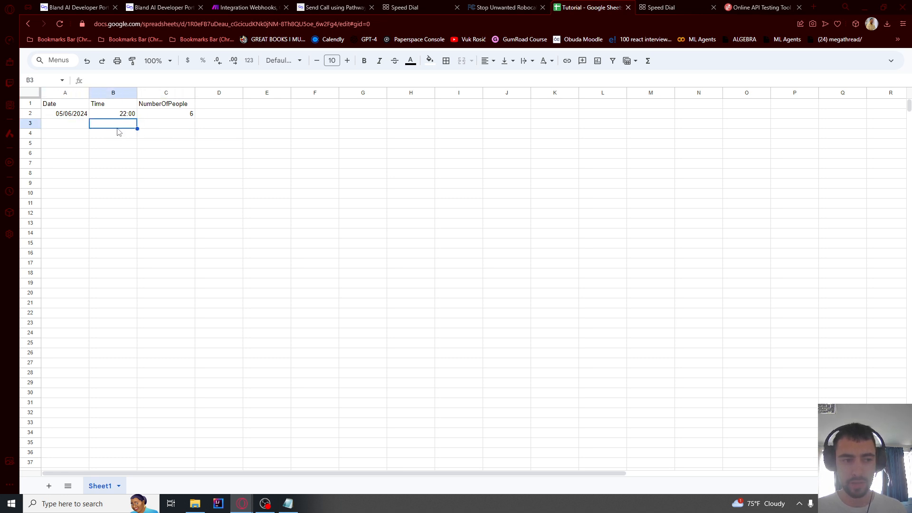
left_click(65, 129)
left_click(105, 129)
left_click(170, 128)
left_click(114, 128)
left_click(85, 129)
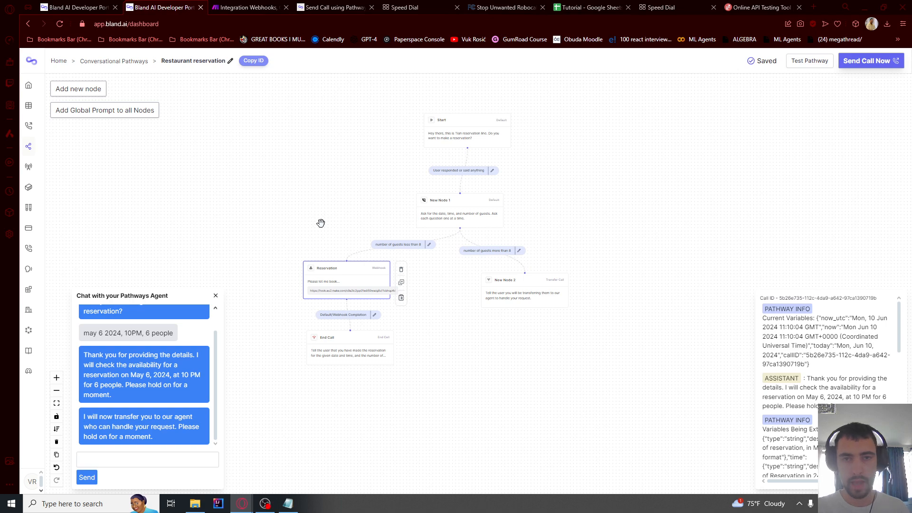
left_click_drag(519, 227, 387, 280)
scroll(480, 195, "up", 4)
Add a new node and place it beside the Start node
left_click_drag(413, 215, 428, 222)
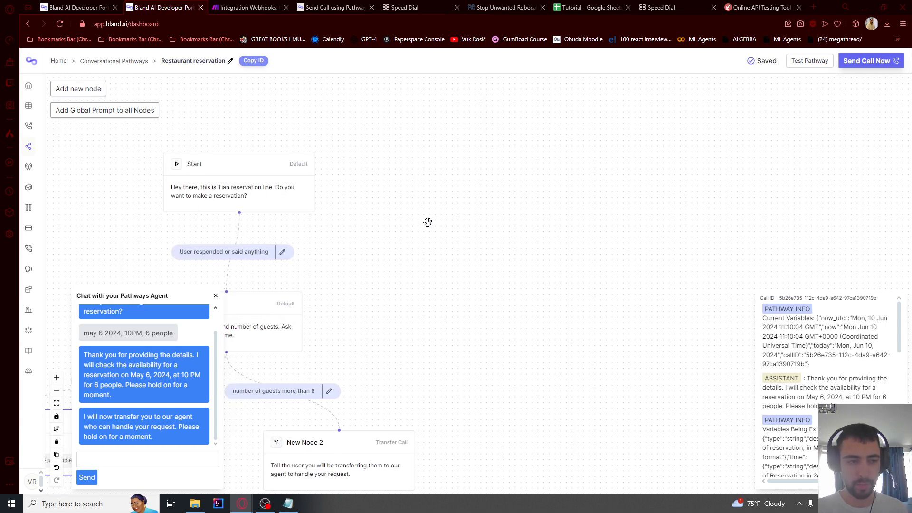
left_click(98, 91)
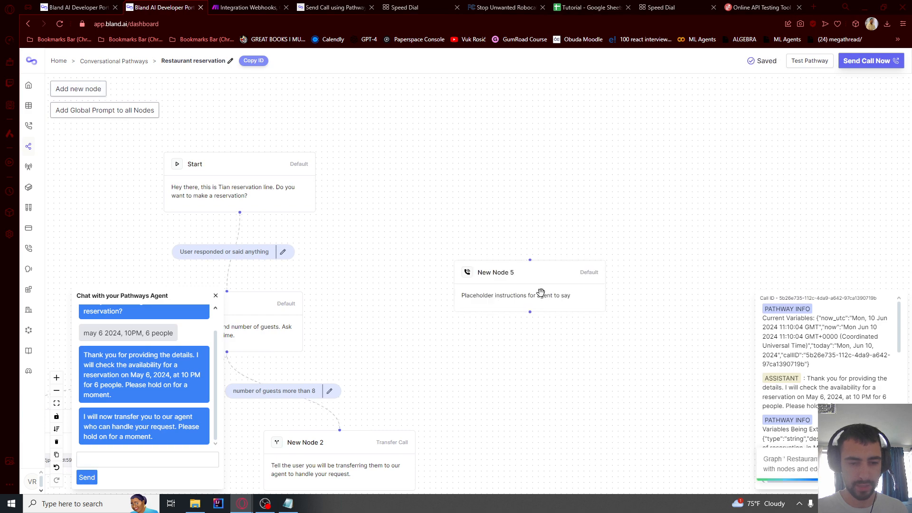
left_click_drag(539, 293, 458, 186)
left_click_drag(430, 158, 471, 175)
scroll(471, 186, "up", 5)
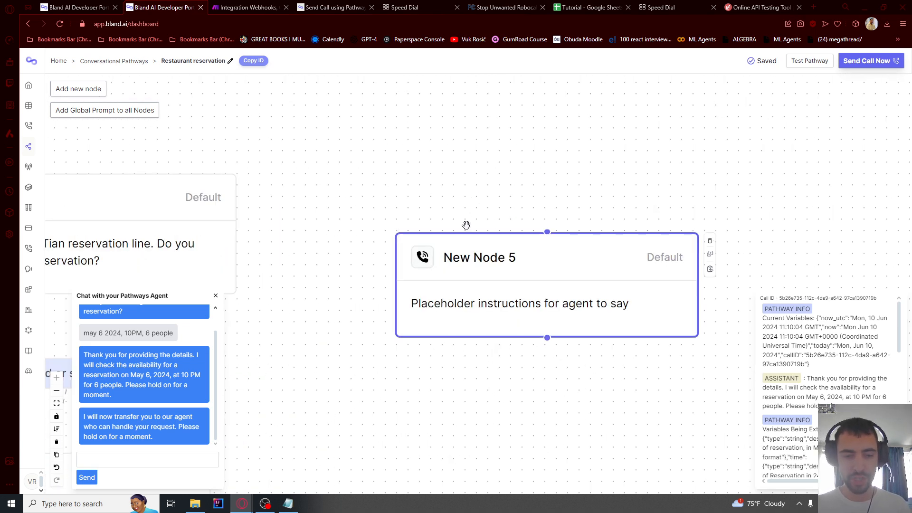
Make New Node 5 a Knowledge Base node named Knowledge Base
double_click(473, 274)
left_click(271, 135)
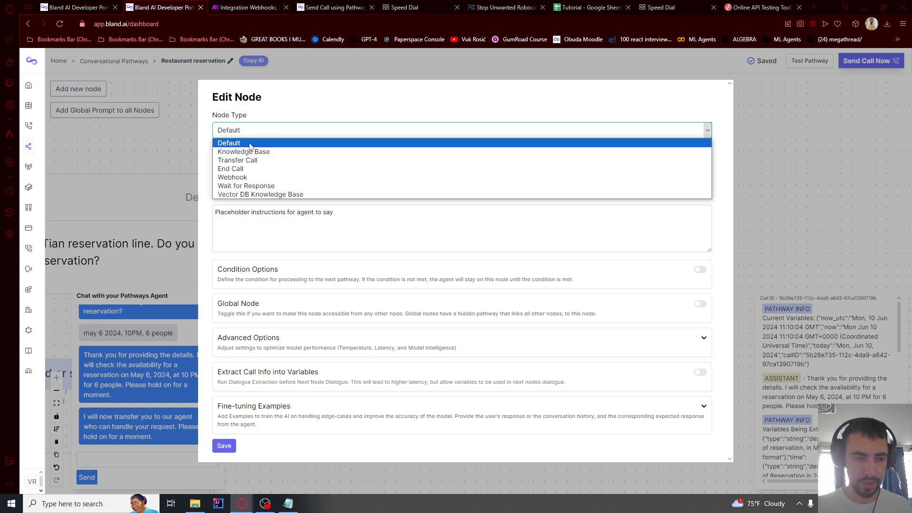
left_click(247, 152)
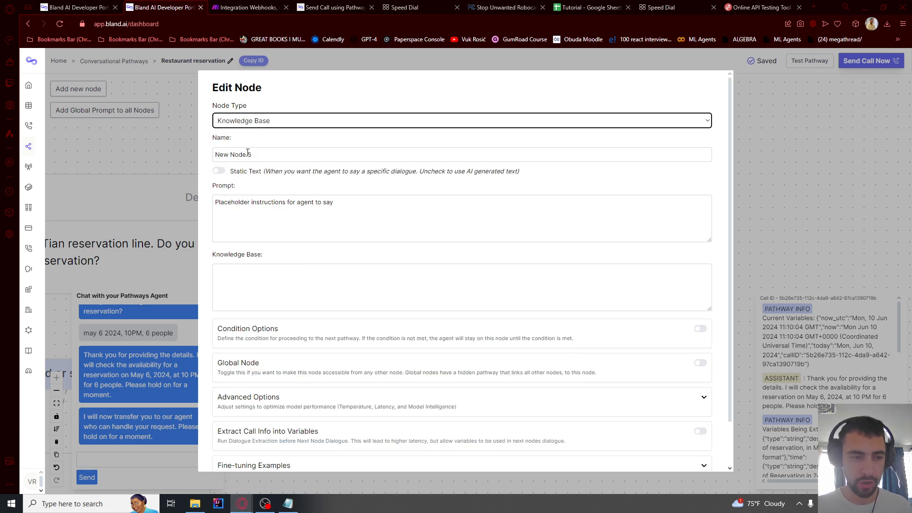
triple_click(249, 157)
type("Knowledge Base")
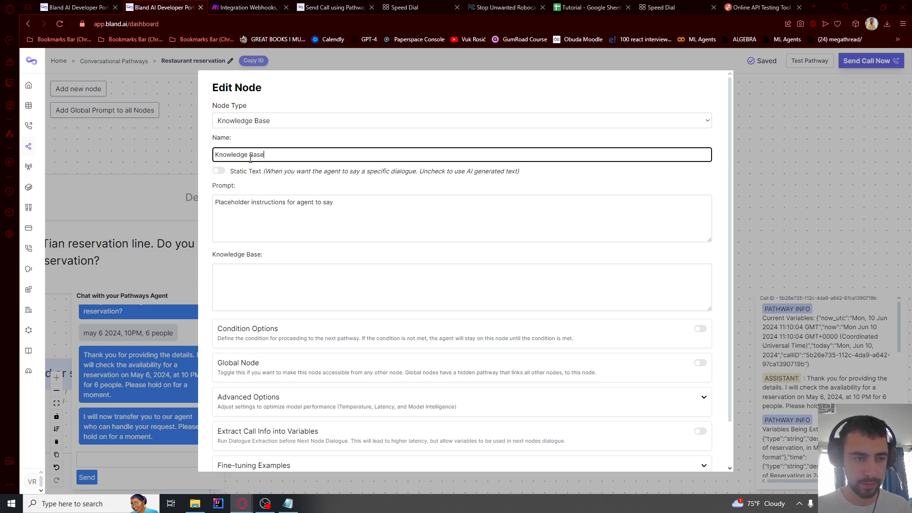
Paste the question-answering instructions into the node's prompt
left_click(285, 202)
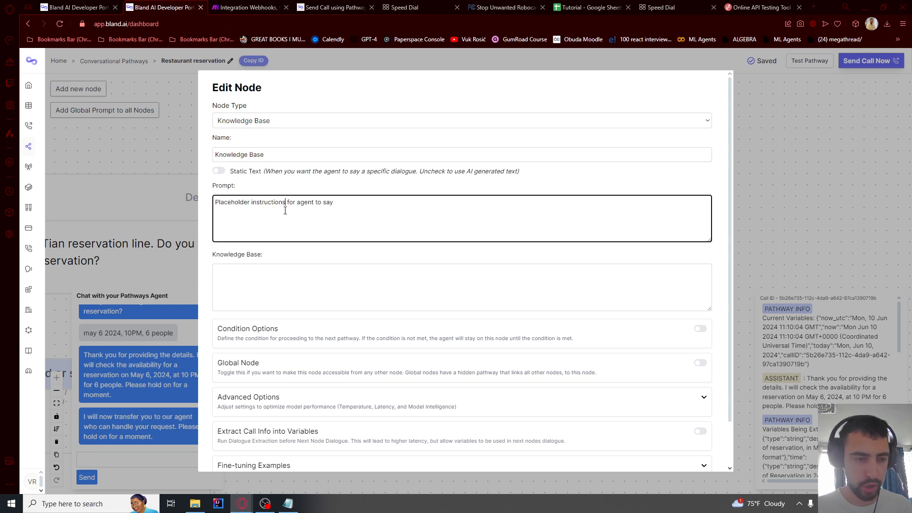
type("Answer any questions that the user may have regarding the restaurant, by referring to the knowledge base you have.  Answer the question in 1 line, and then ask if they have any more questions.")
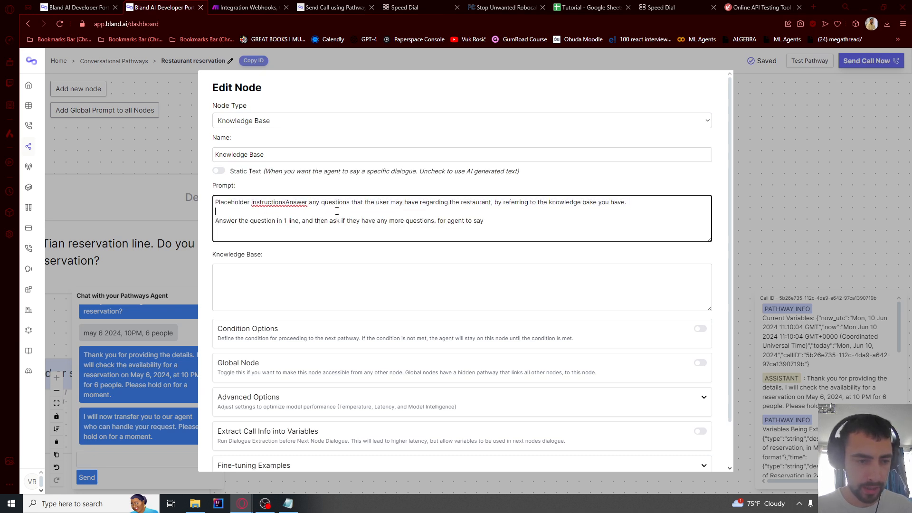
key("ctrl+a")
type("Answer any questions that the user may have regarding the restaurant, by referring to the knowledge base you have.  Answer the question in 1 line, and then ask if they have any more questions.")
left_click_drag(286, 203, 377, 203)
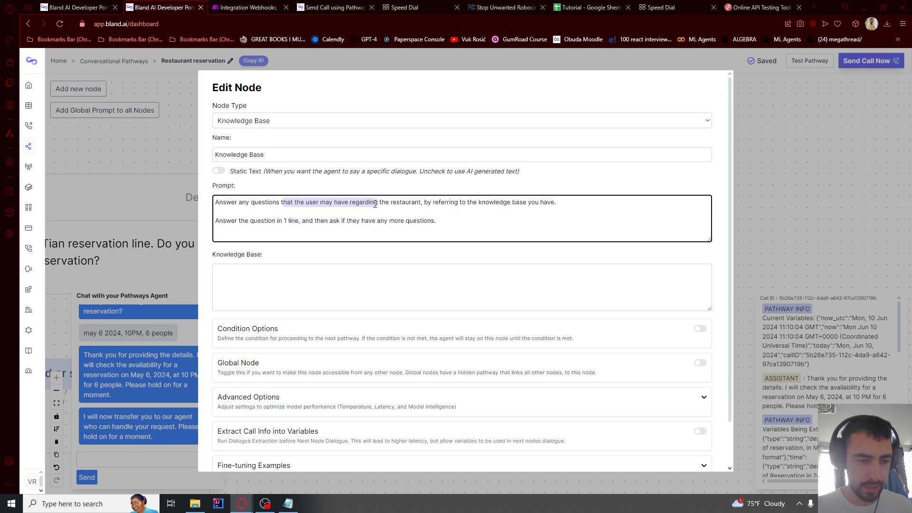
left_click(402, 203)
left_click_drag(437, 229, 429, 227)
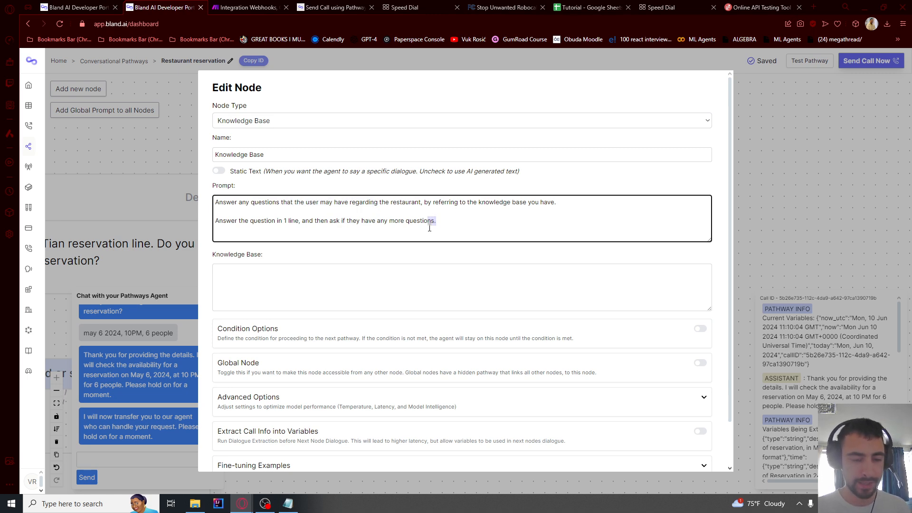
Paste the opening hours 9am - 5pm and store locations into the knowledge base
left_click(278, 272)
scroll(278, 272, "down", 1)
key("ctrl+a")
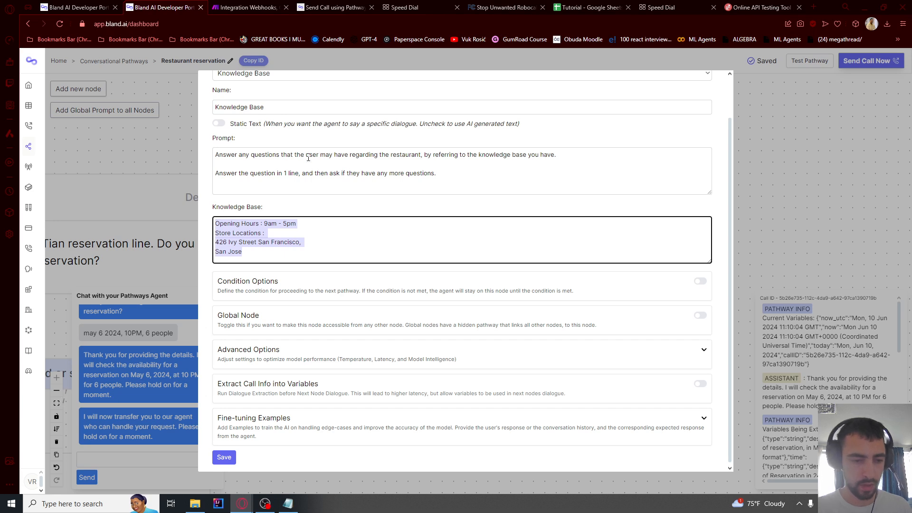
scroll(259, 279, "down", 1)
Mark the Knowledge Base node Global with label 'user has a question about the restaurant's hours or location' and save
left_click(700, 313)
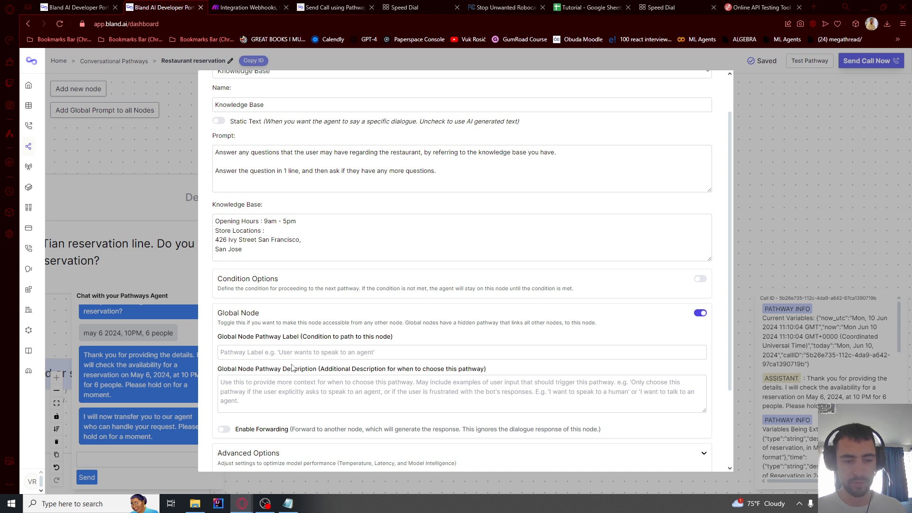
left_click(283, 351)
type("user has a question about the restaurant's hours or location")
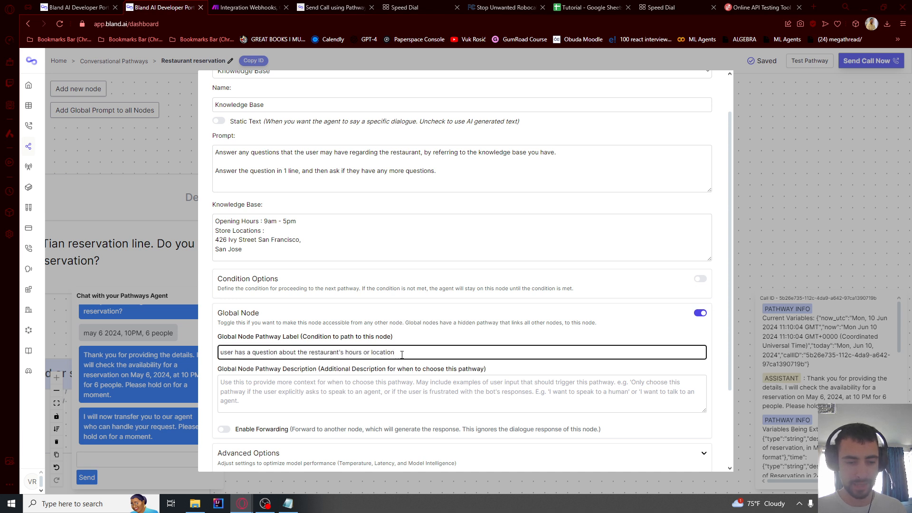
key("ctrl+a")
left_click(264, 352)
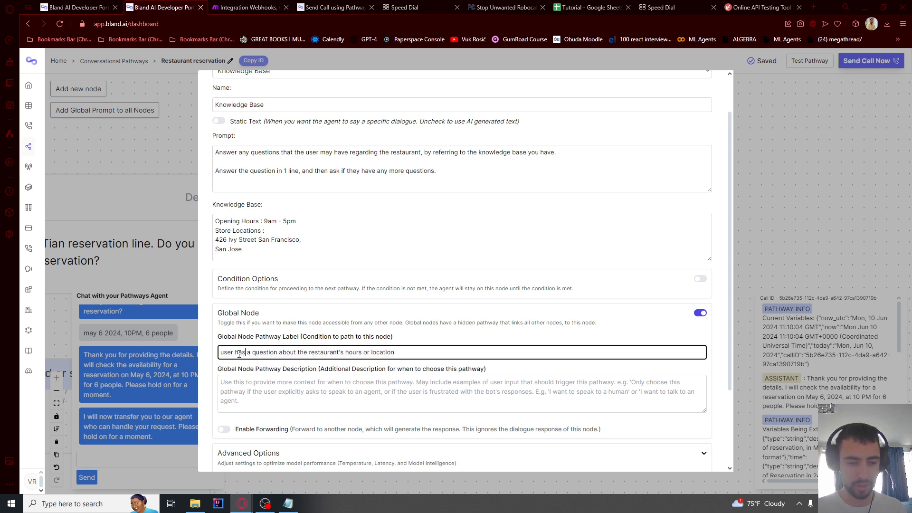
left_click_drag(252, 352, 328, 352)
left_click(359, 352)
left_click(397, 353)
scroll(423, 352, "down", 3)
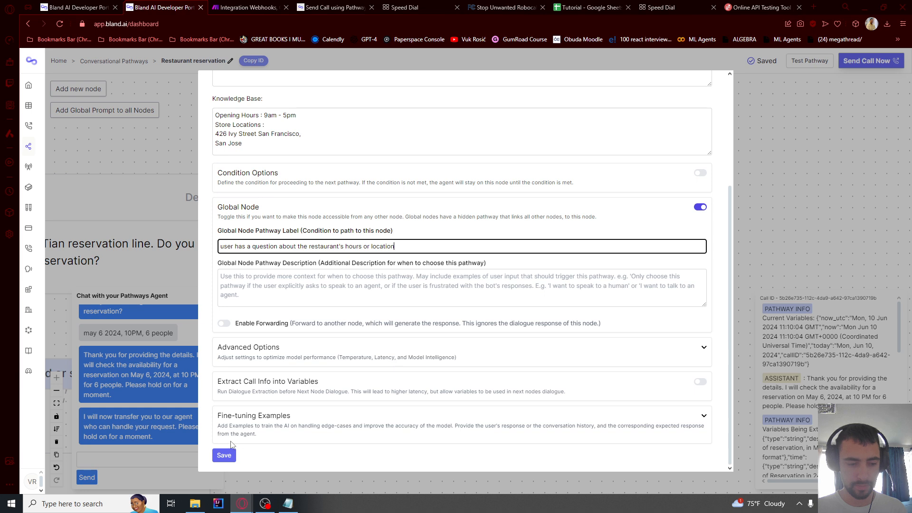
left_click(224, 455)
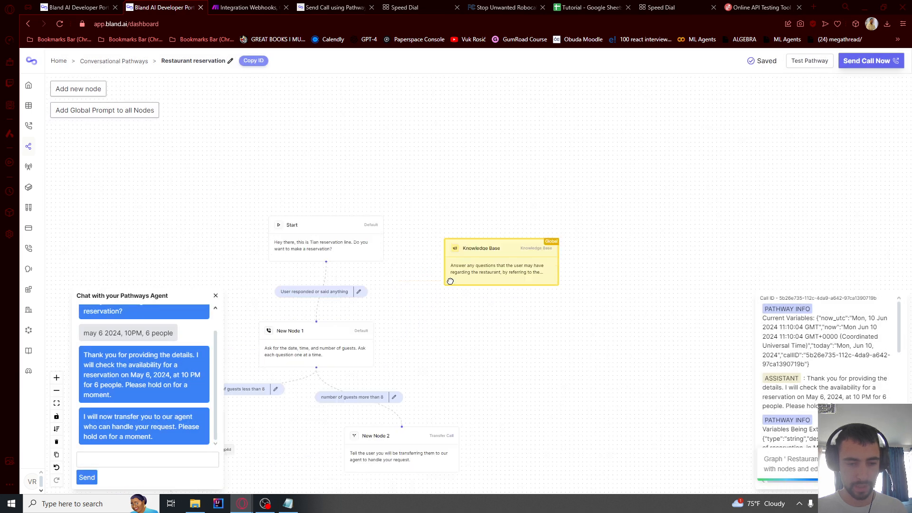
scroll(601, 192, "down", 1)
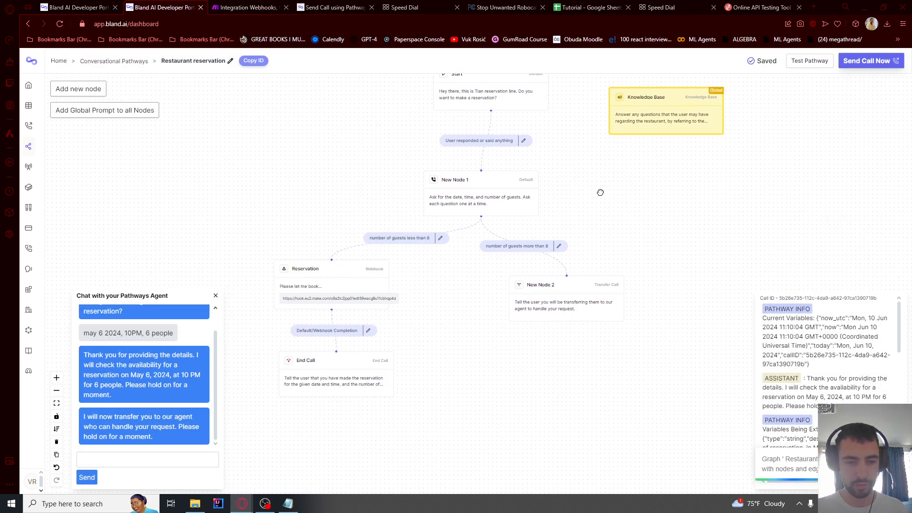